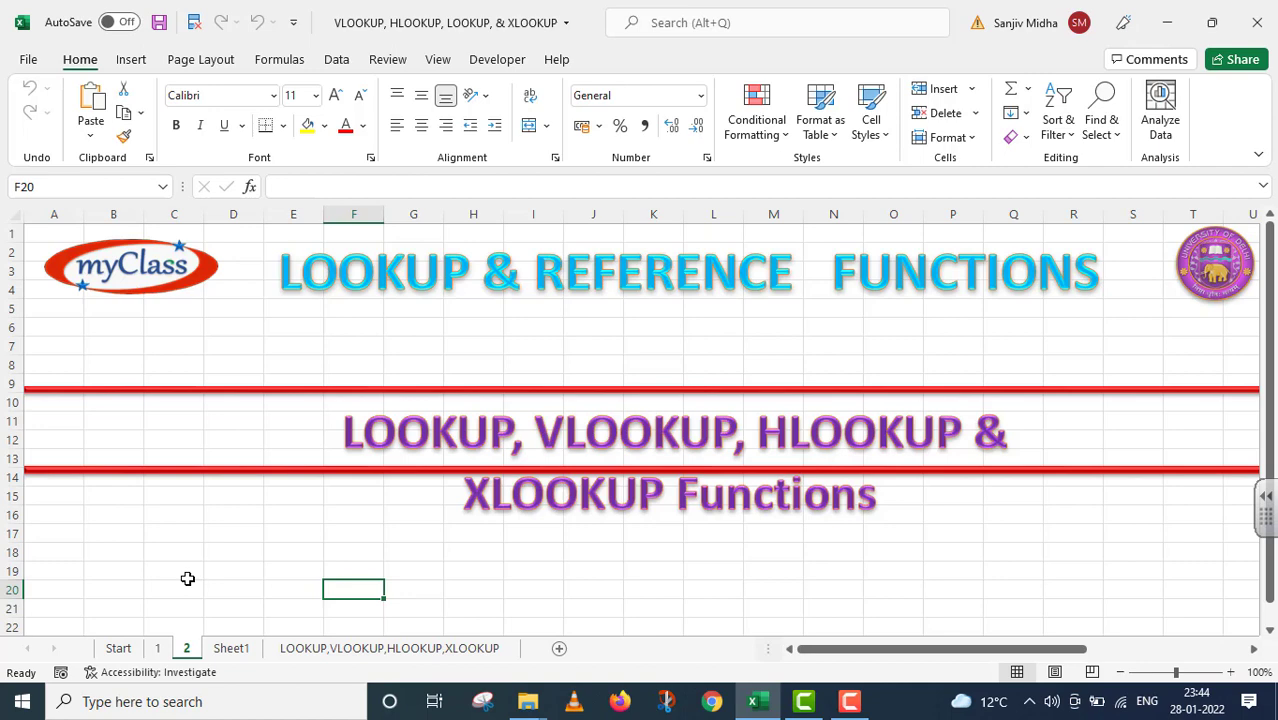
Open the LOOKUP,VLOOKUP,HLOOKUP,XLOOKUP sheet and look over its lookup tables down to the HLOOKUP section.
click(284, 645)
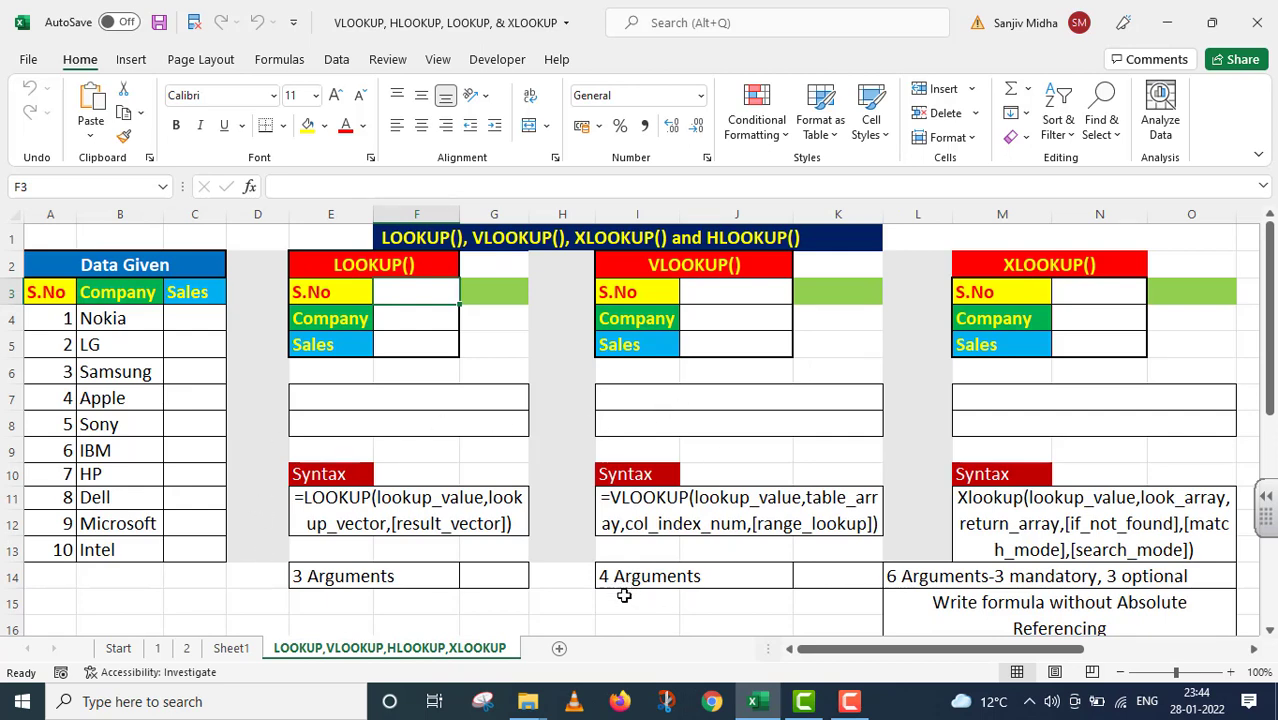
scroll(624, 595, down, 4)
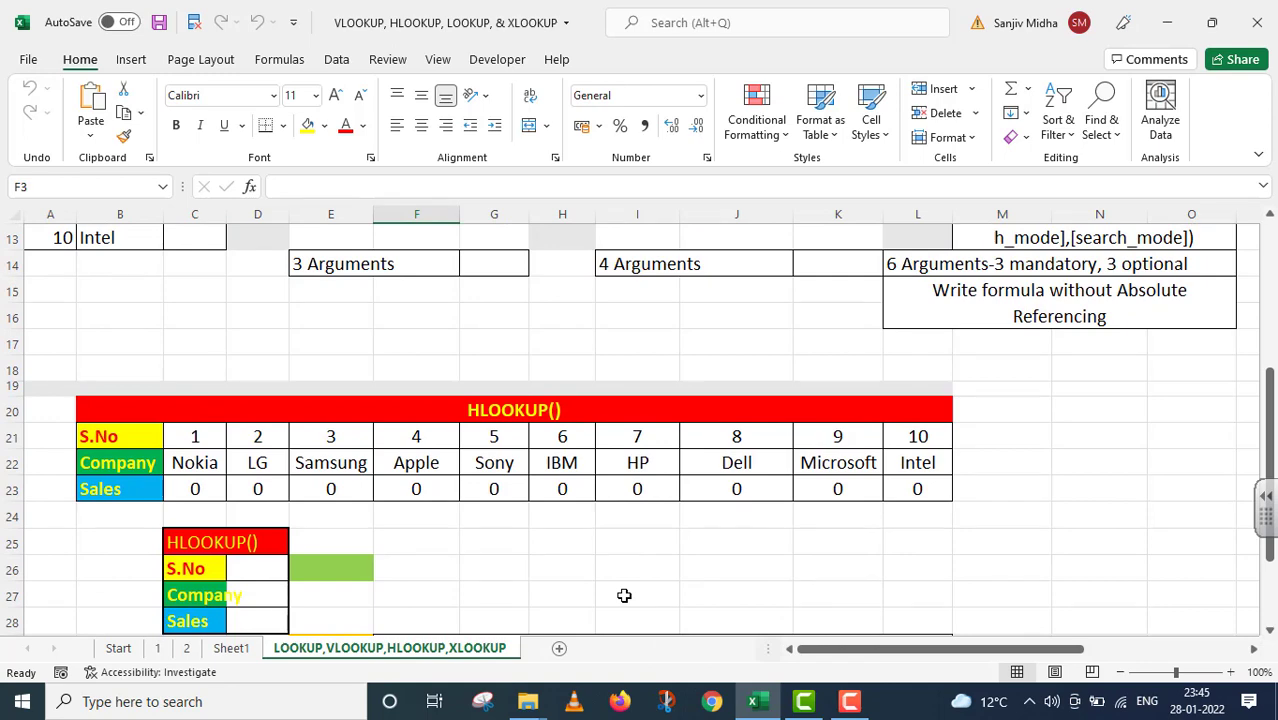
scroll(624, 595, up, 4)
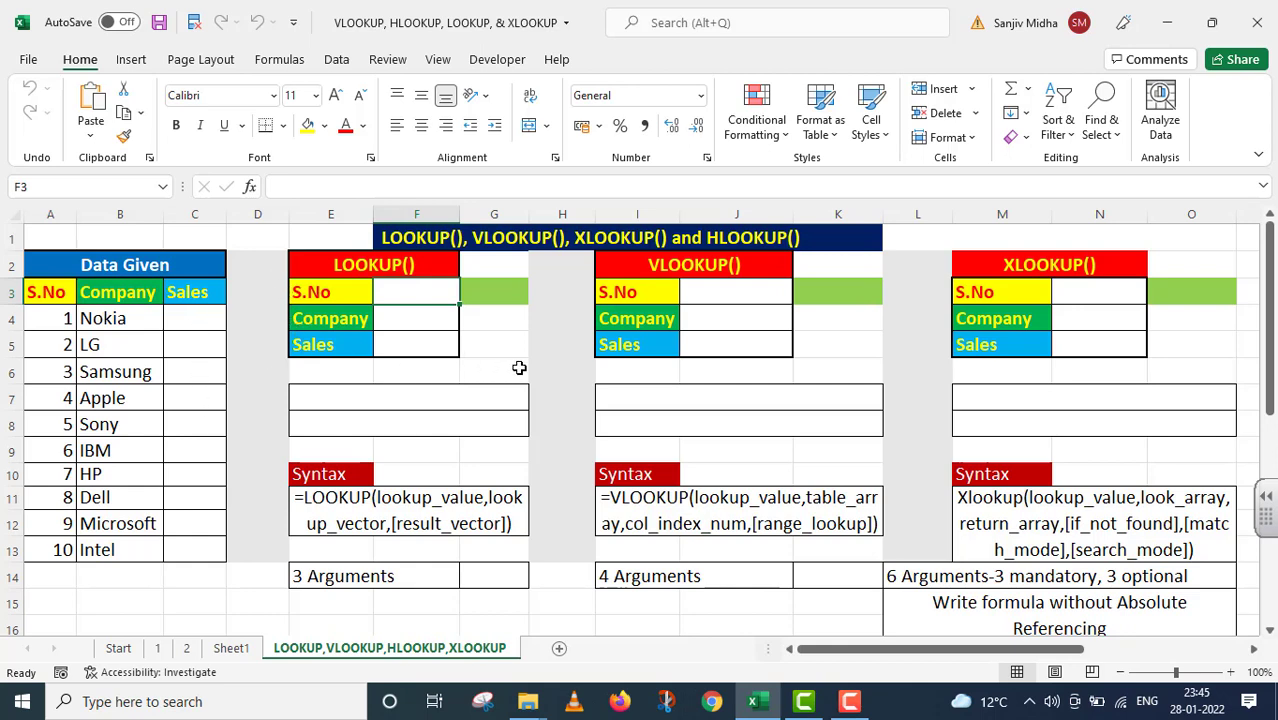
Enter the sales figures in C4:C8: Nokia 478, LG 780, Samsung 890, Apple 1285 and Sony 1090.
click(184, 317)
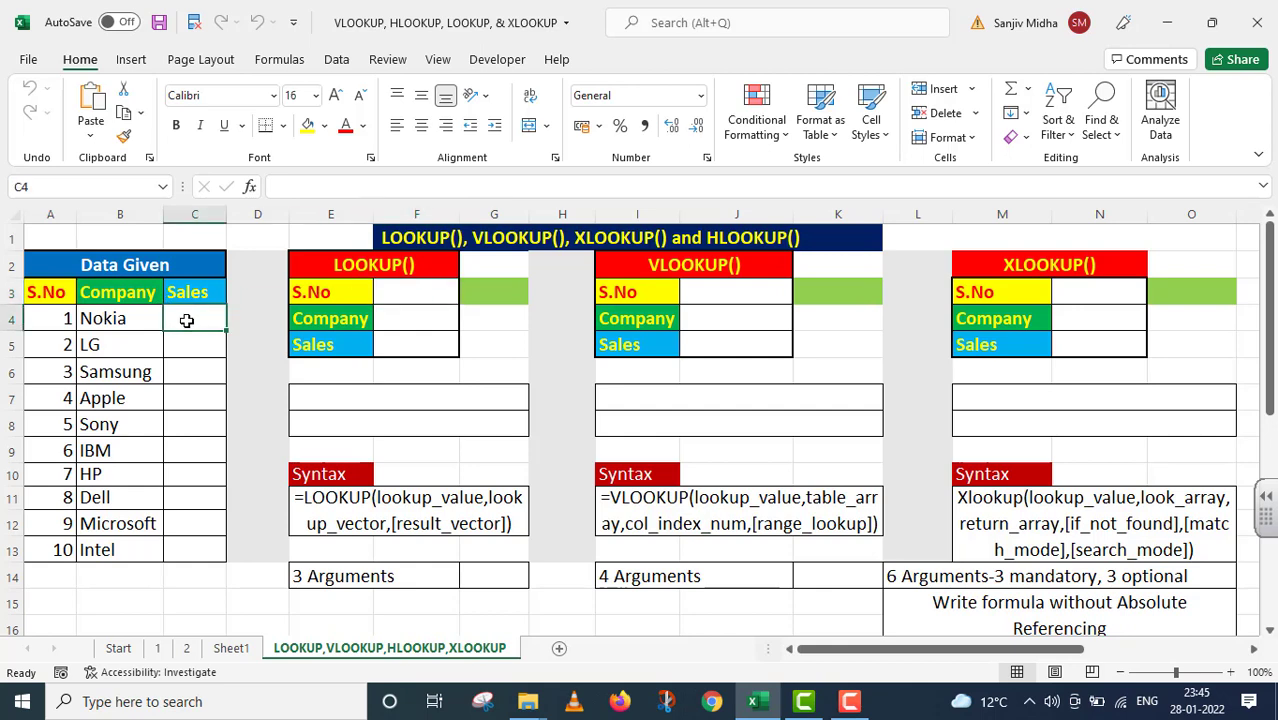
text(478)
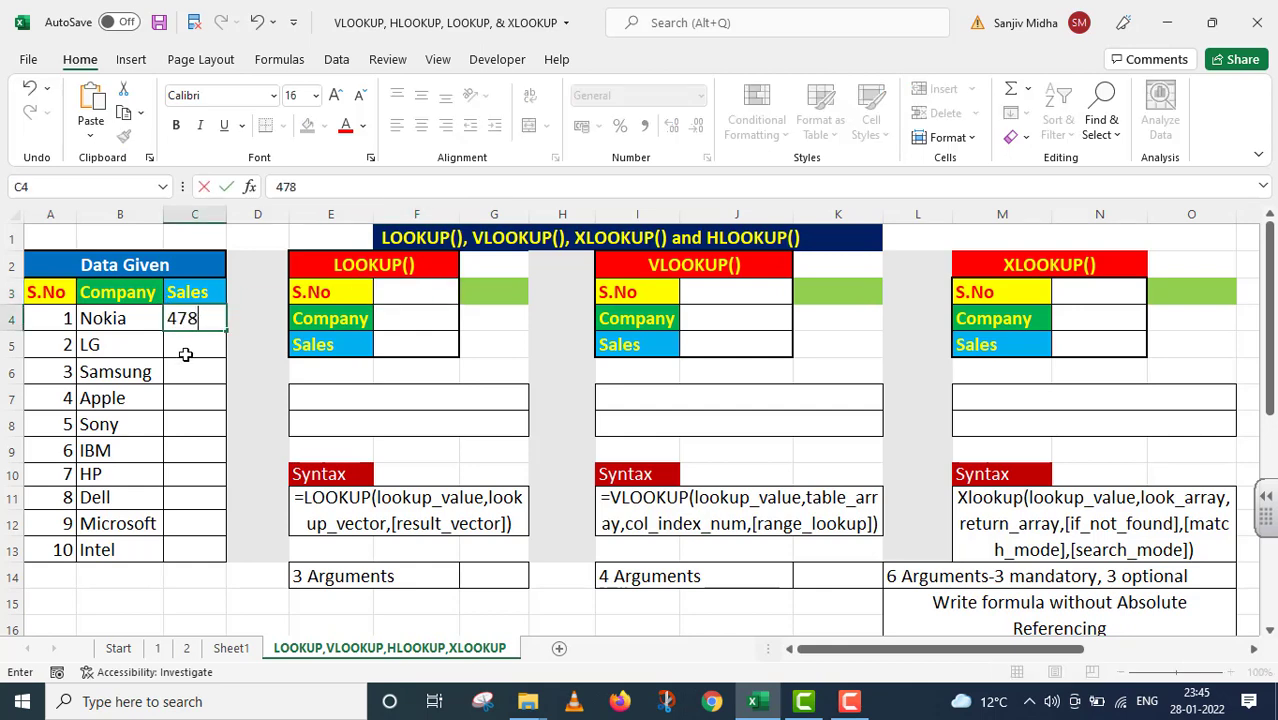
key(Return)
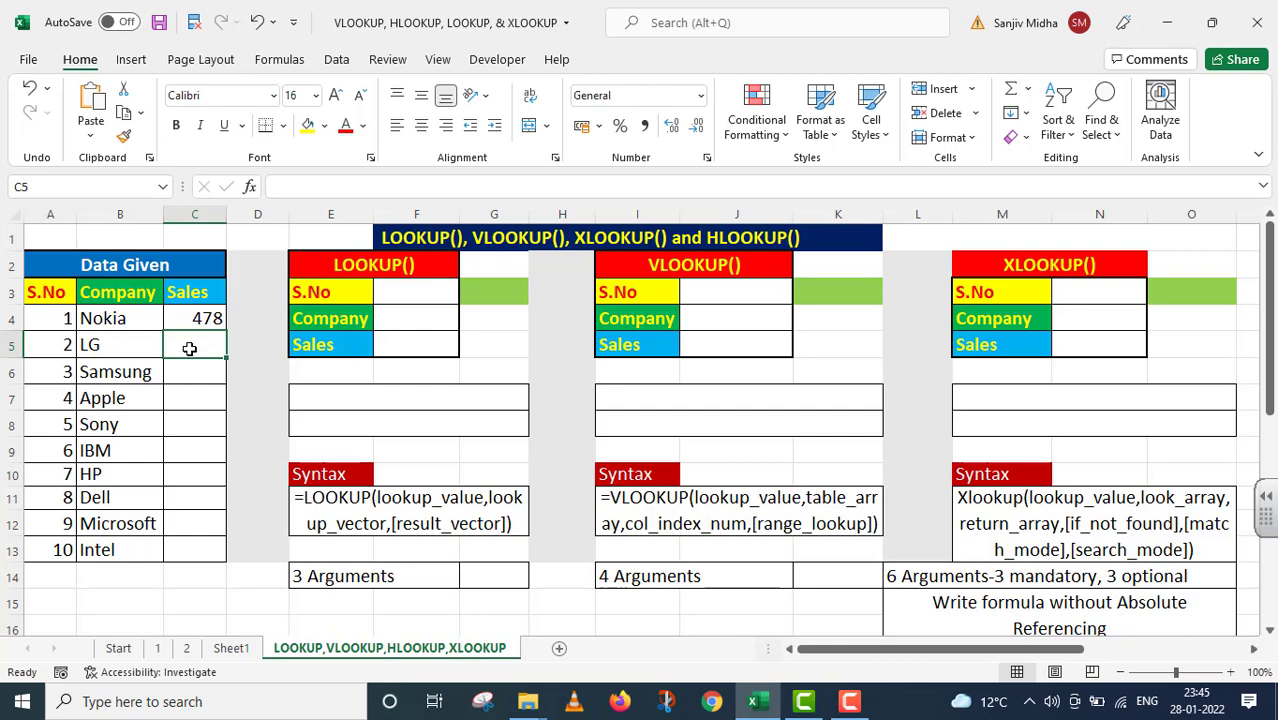
text(780)
key(Return)
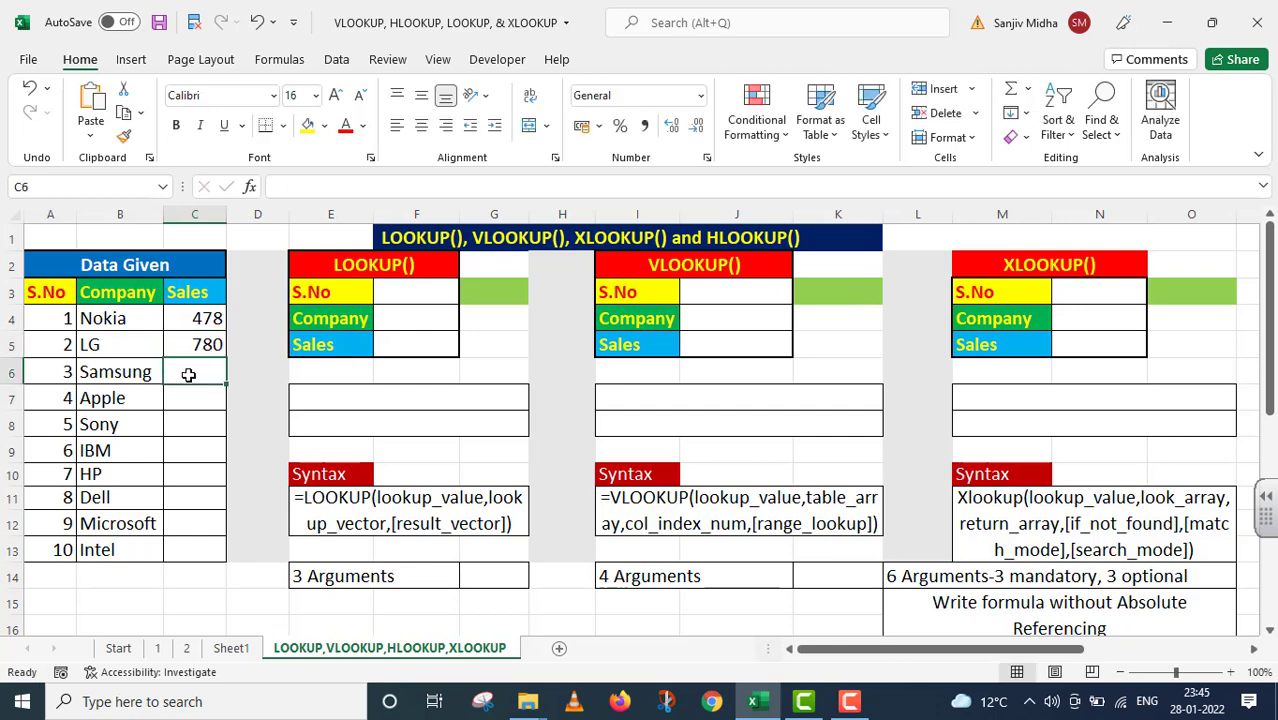
text(890)
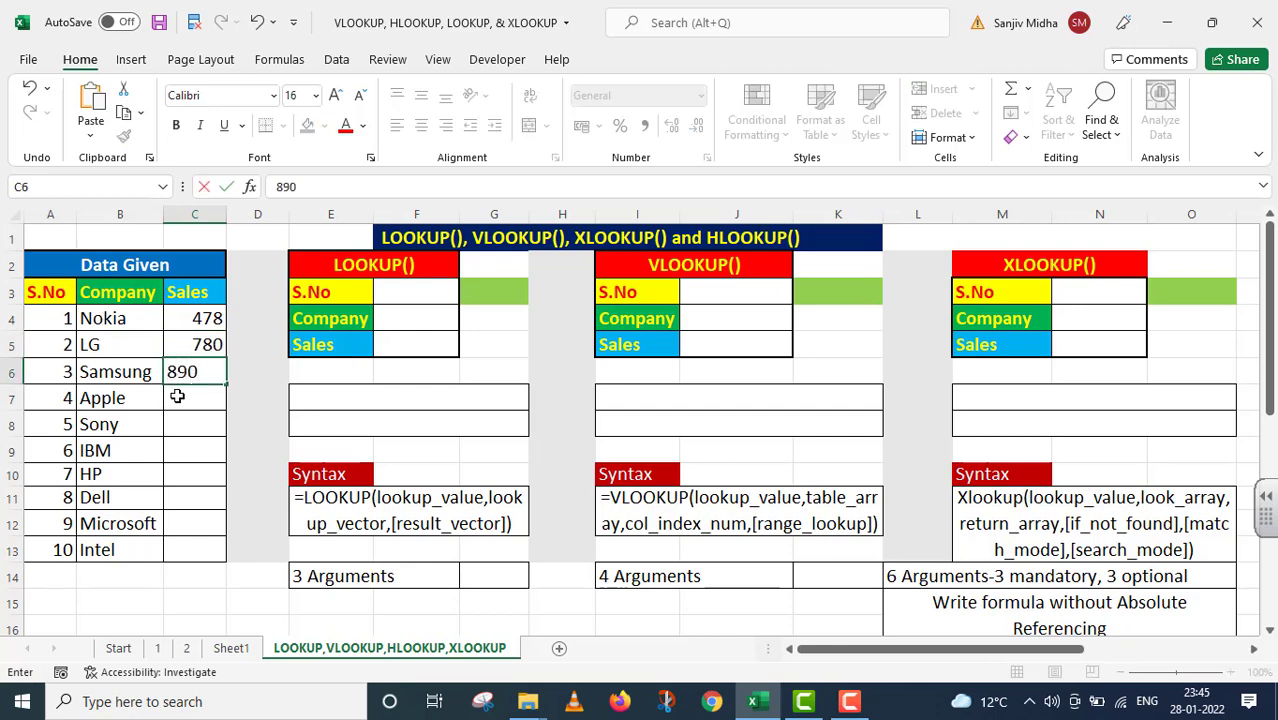
key(Return)
text(1285)
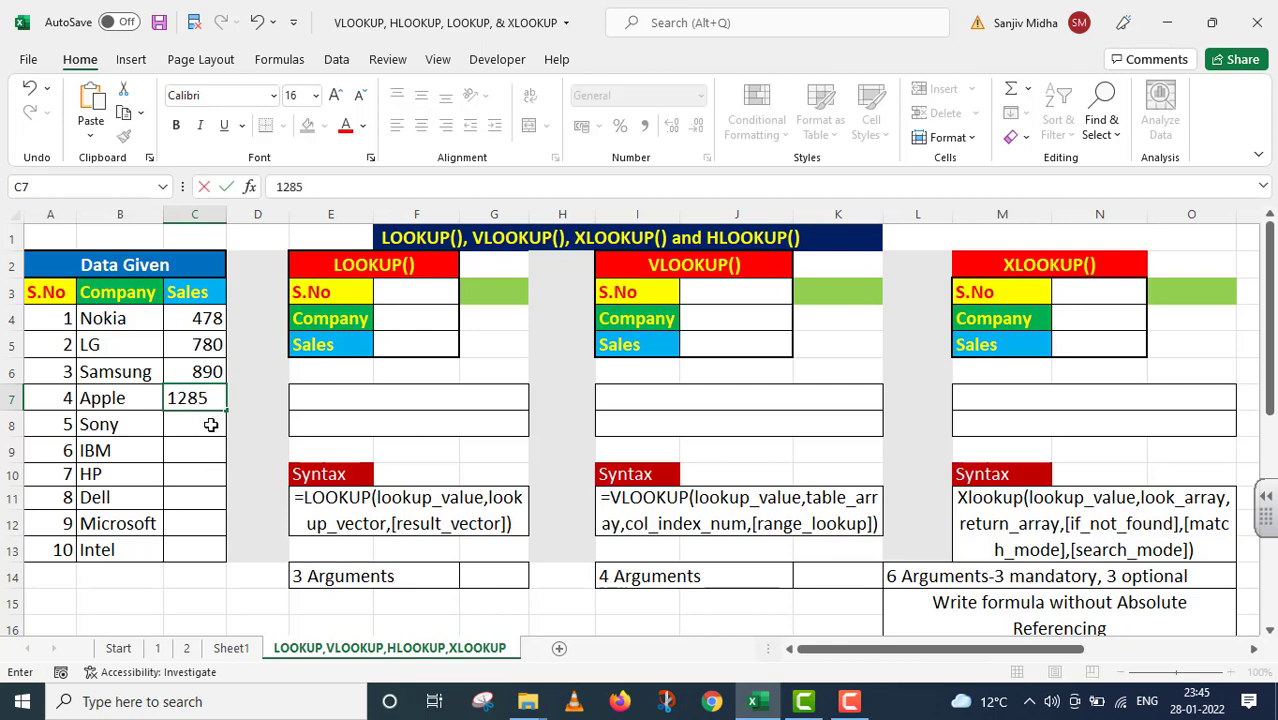
key(Return)
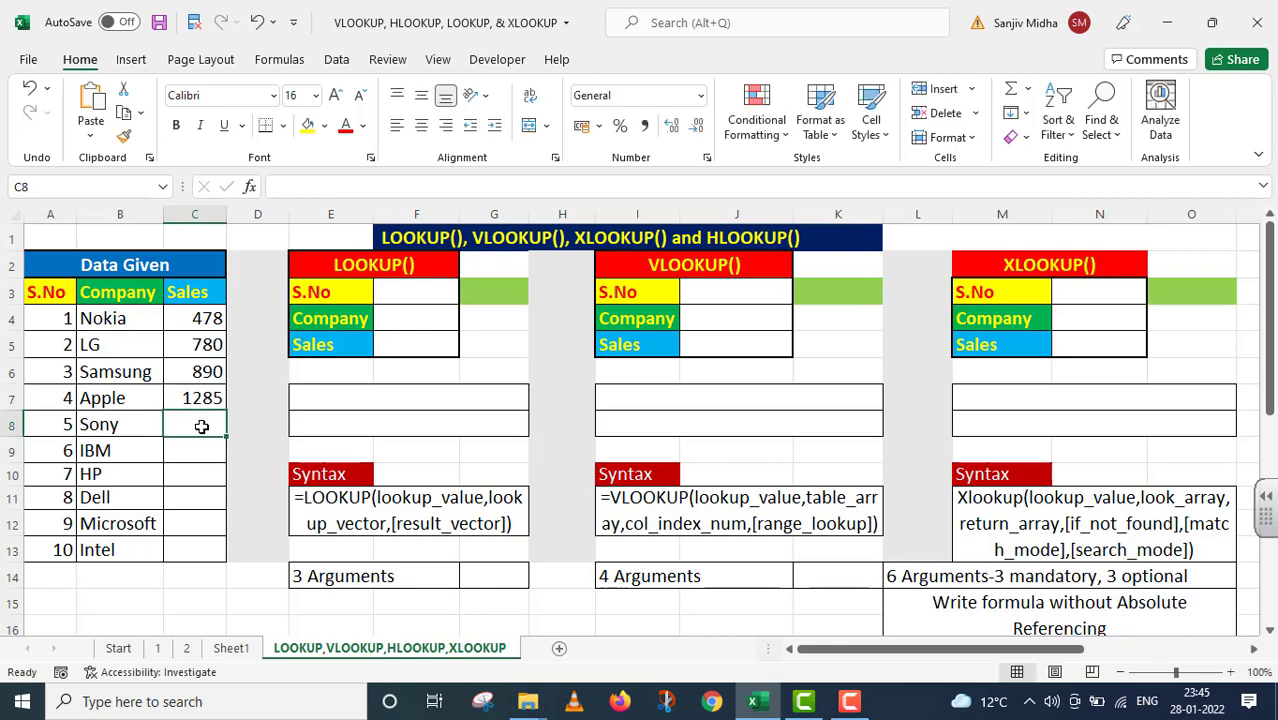
text(1090)
key(Return)
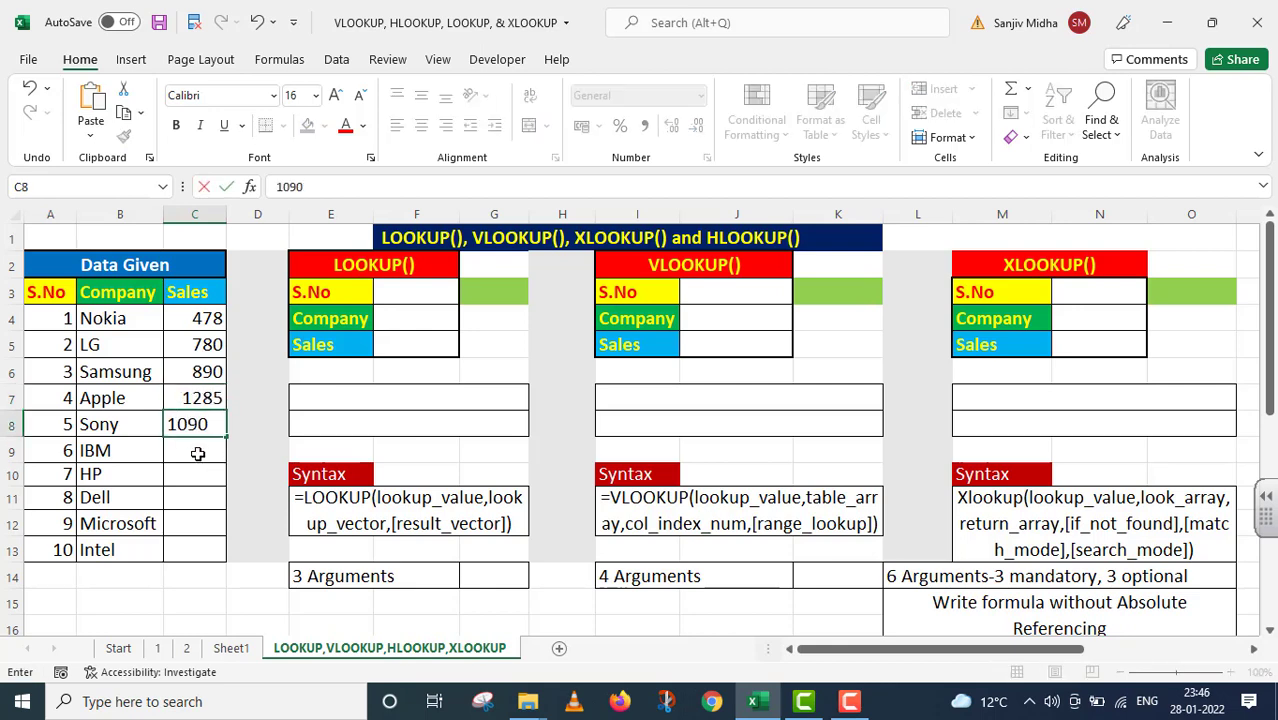
Enter the remaining sales in C9:C13: IBM 1200, HP 1350, Dell 1400, Microsoft 670 and Intel 980.
text(1200)
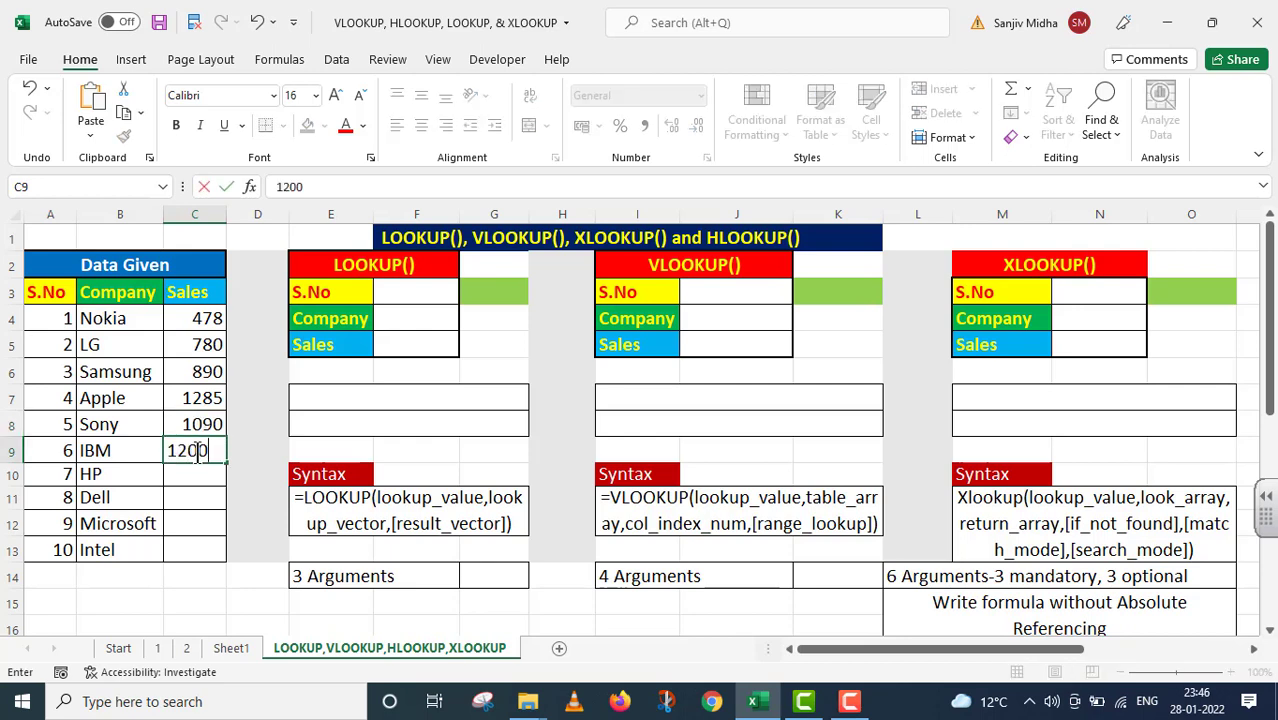
key(Return)
text(135)
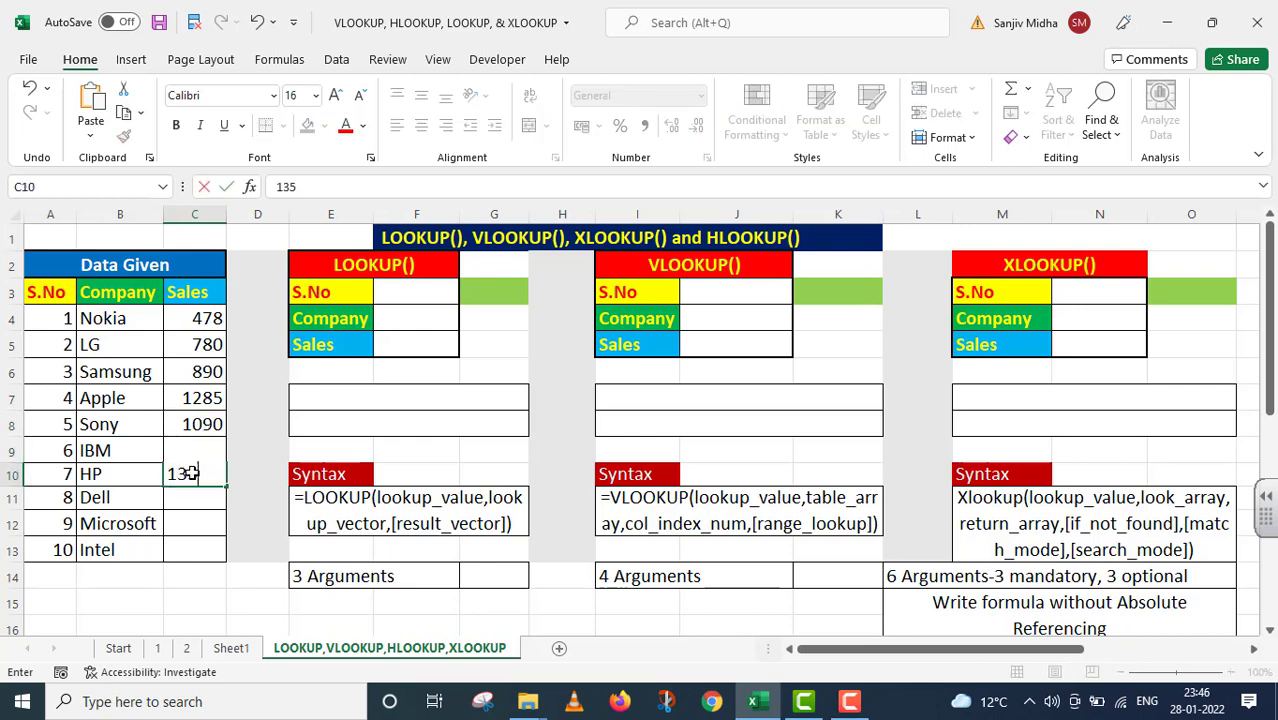
text(0)
key(Escape)
click(187, 497)
text(14)
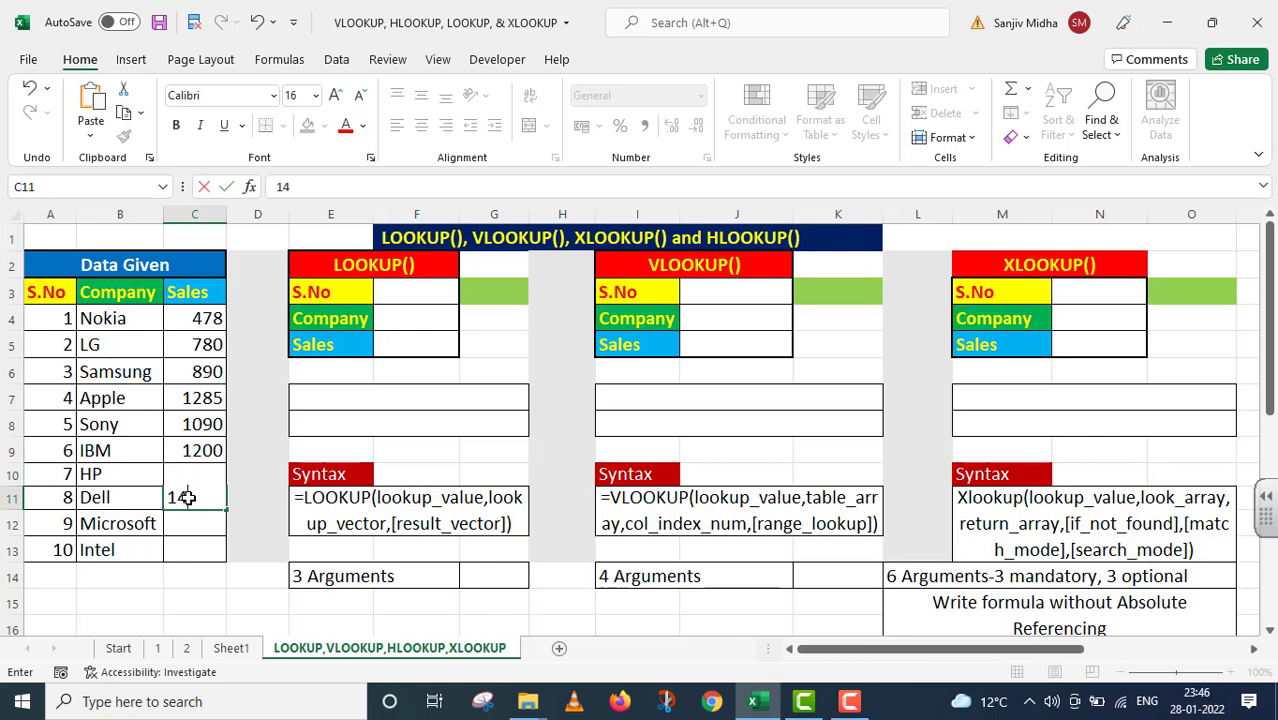
text(00)
click(180, 524)
text(6)
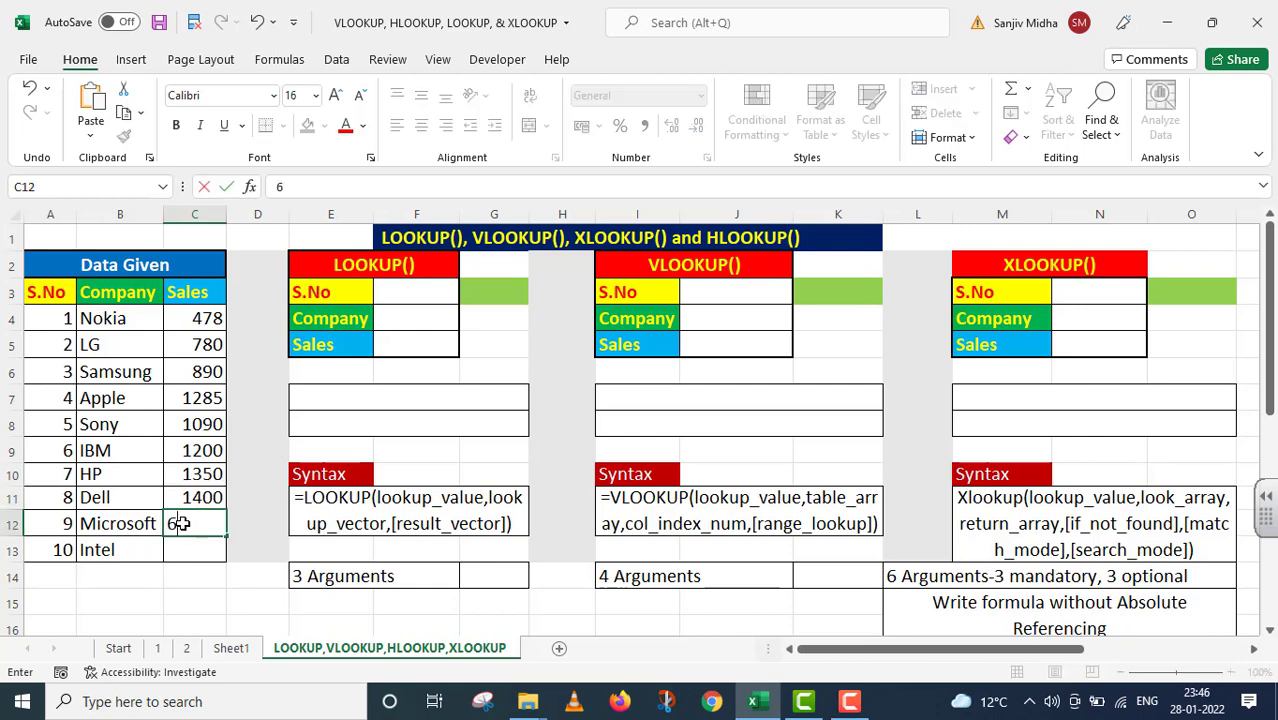
text(70)
click(175, 549)
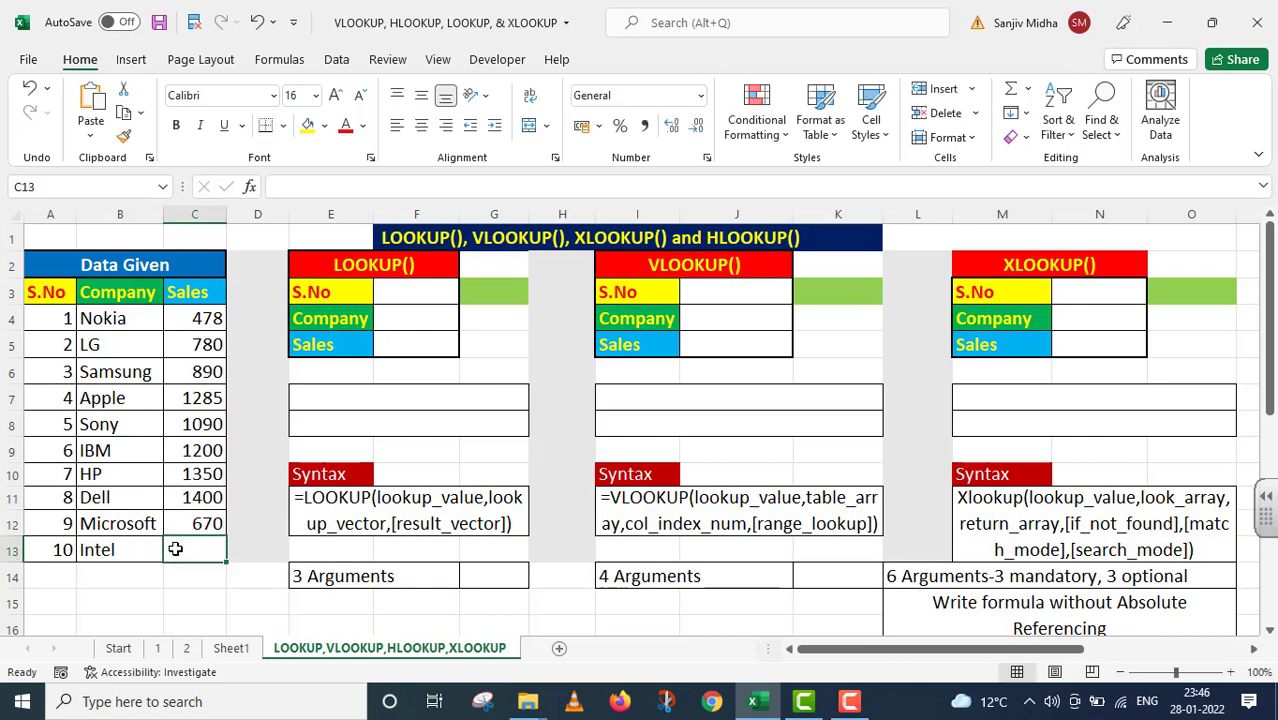
text(980)
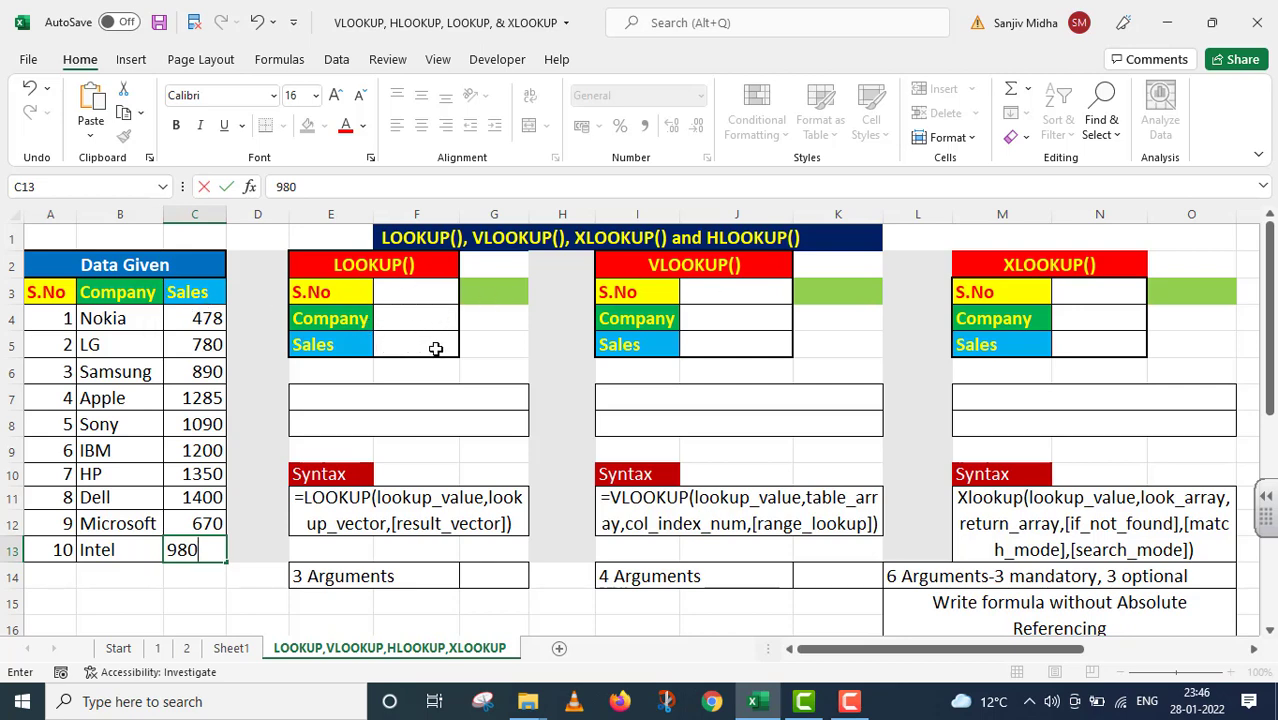
Add a List data validation to the LOOKUP S.No cell F3, using the serial numbers in A4:A13 as source.
click(390, 293)
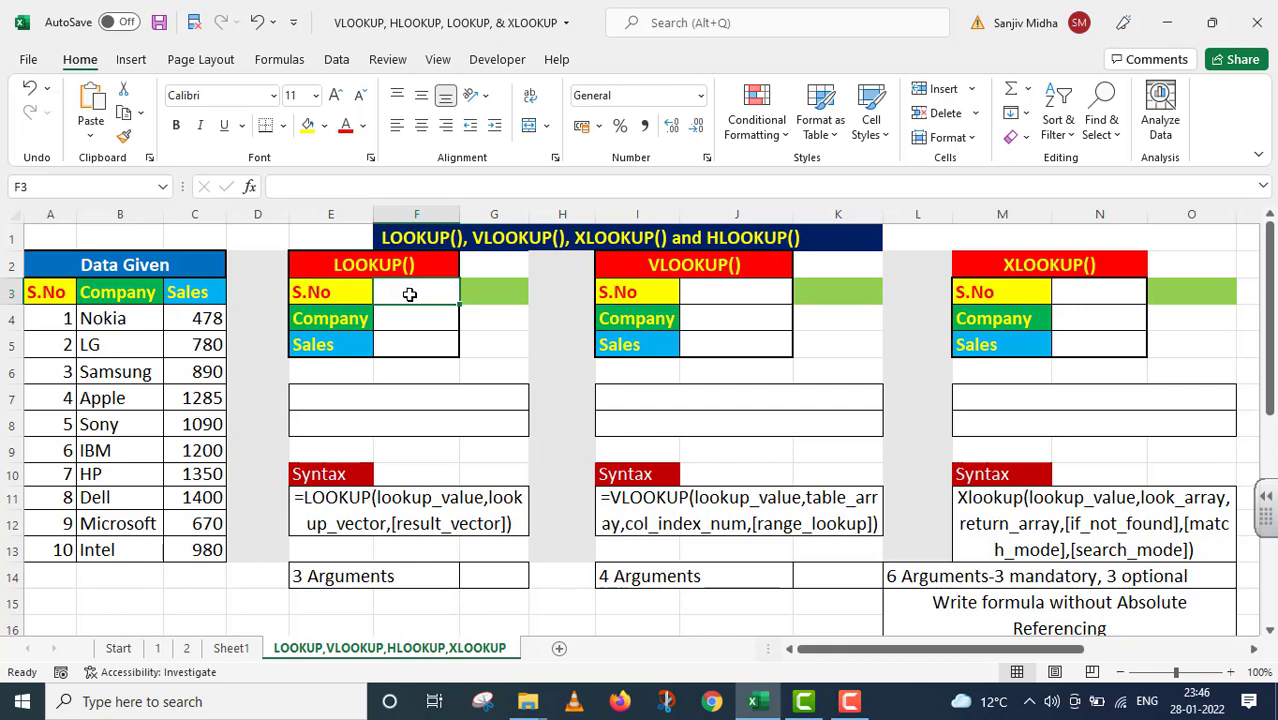
click(340, 60)
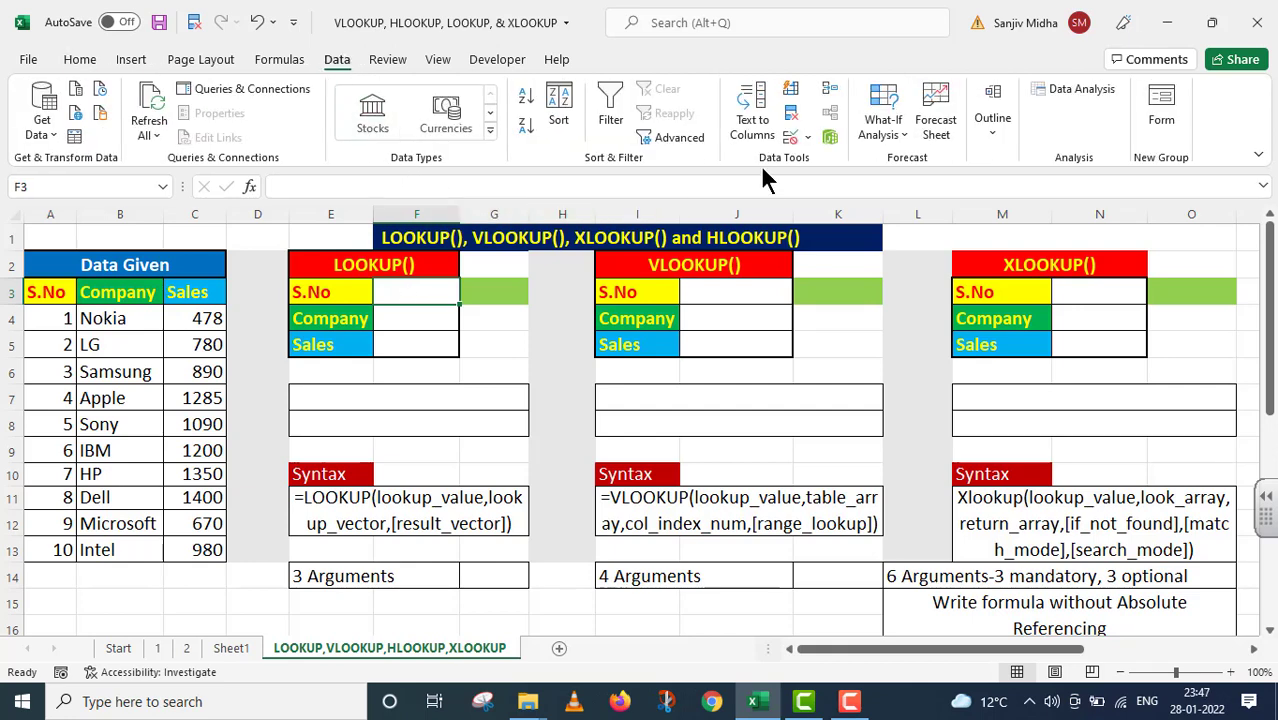
click(807, 140)
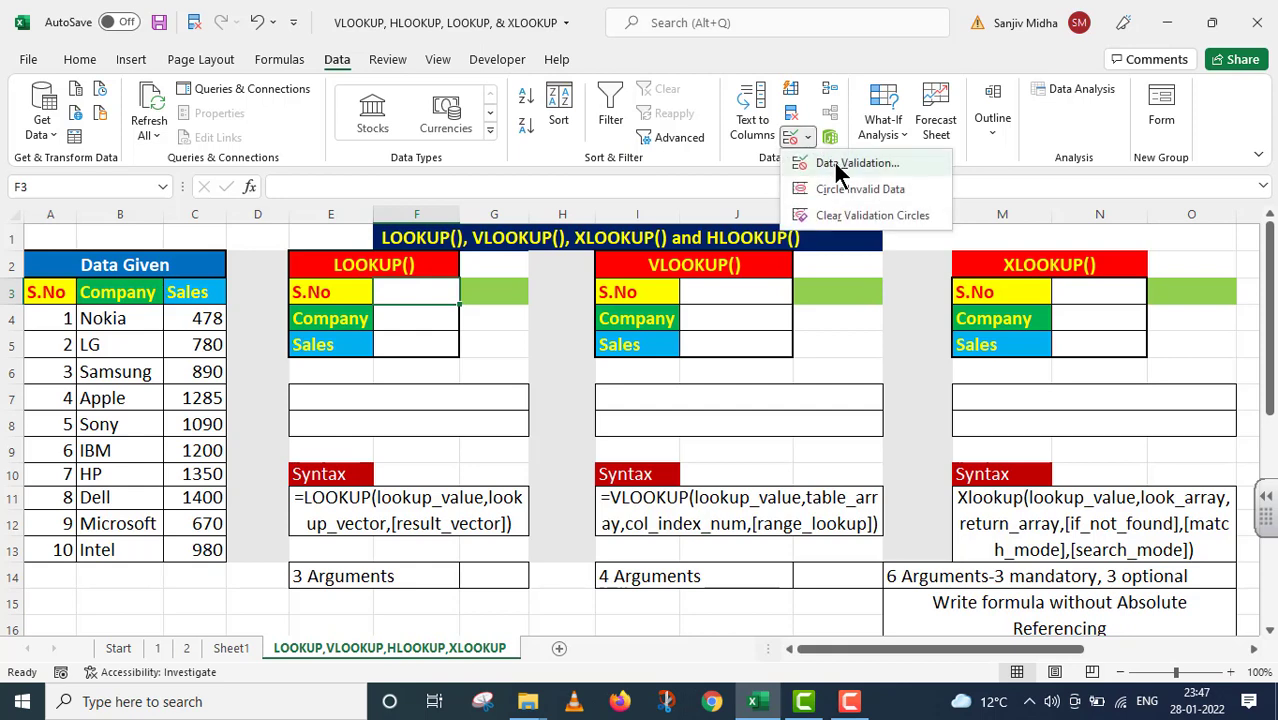
click(850, 164)
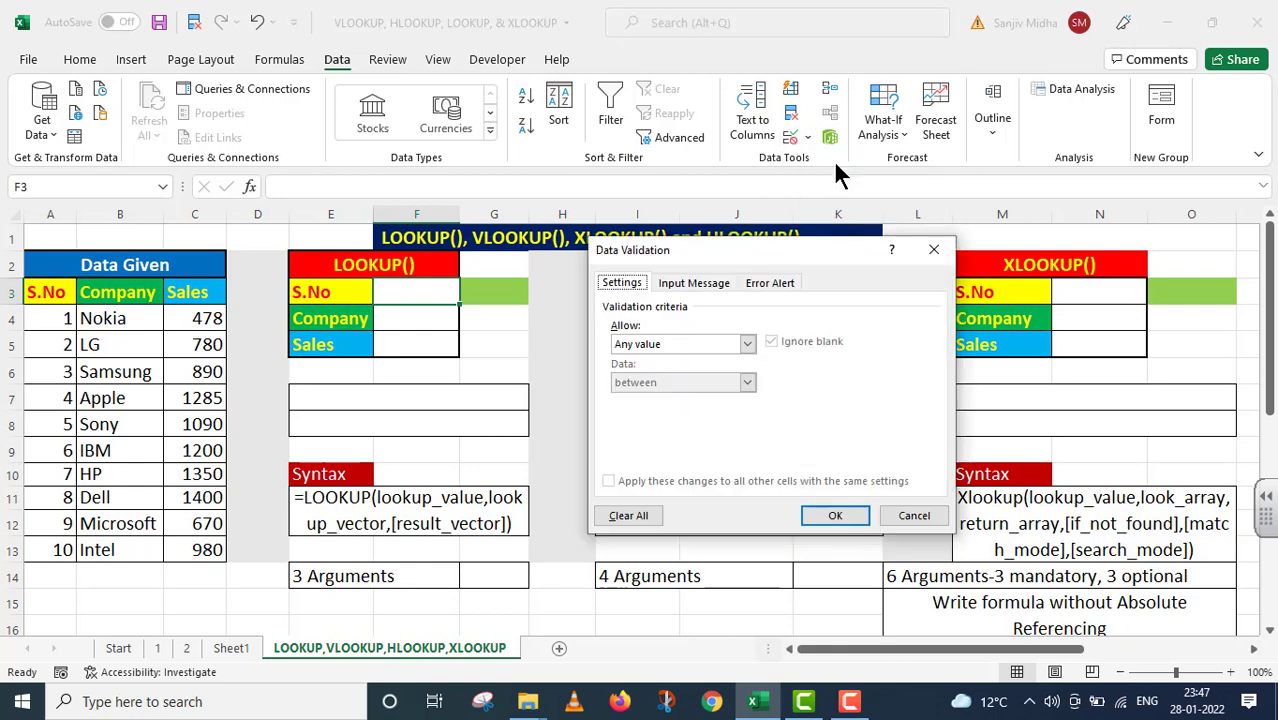
click(747, 345)
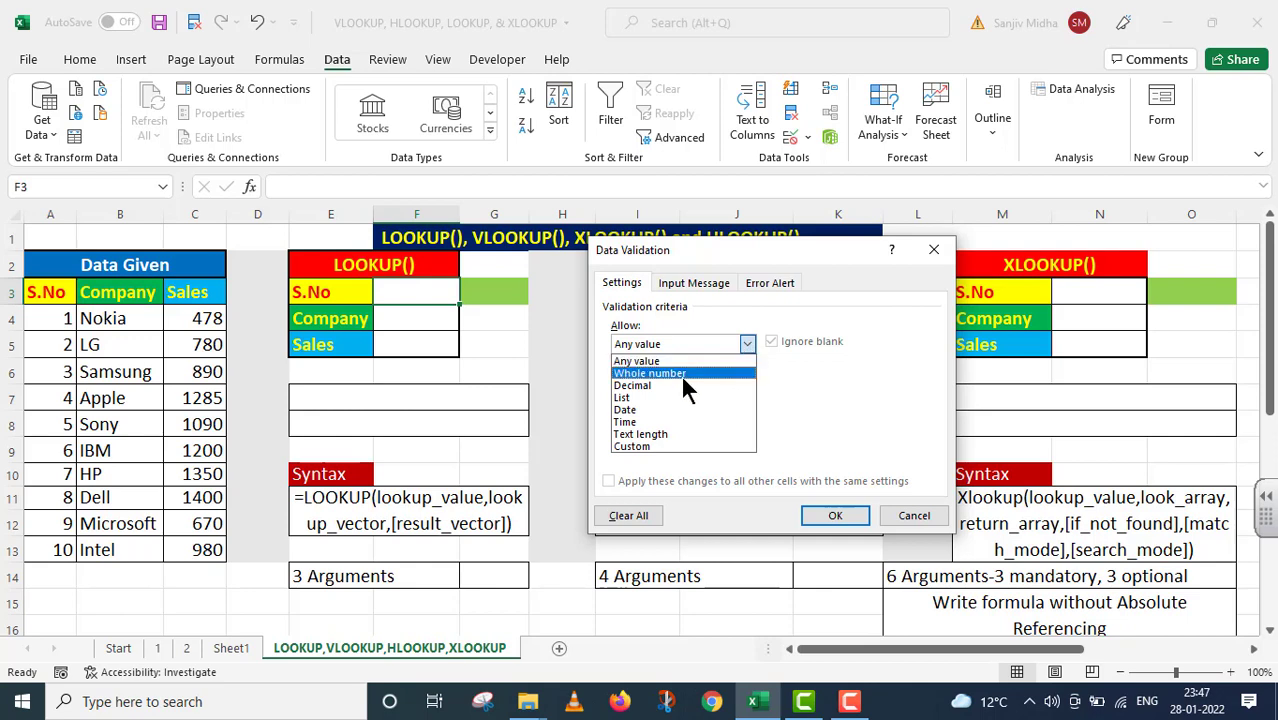
click(643, 398)
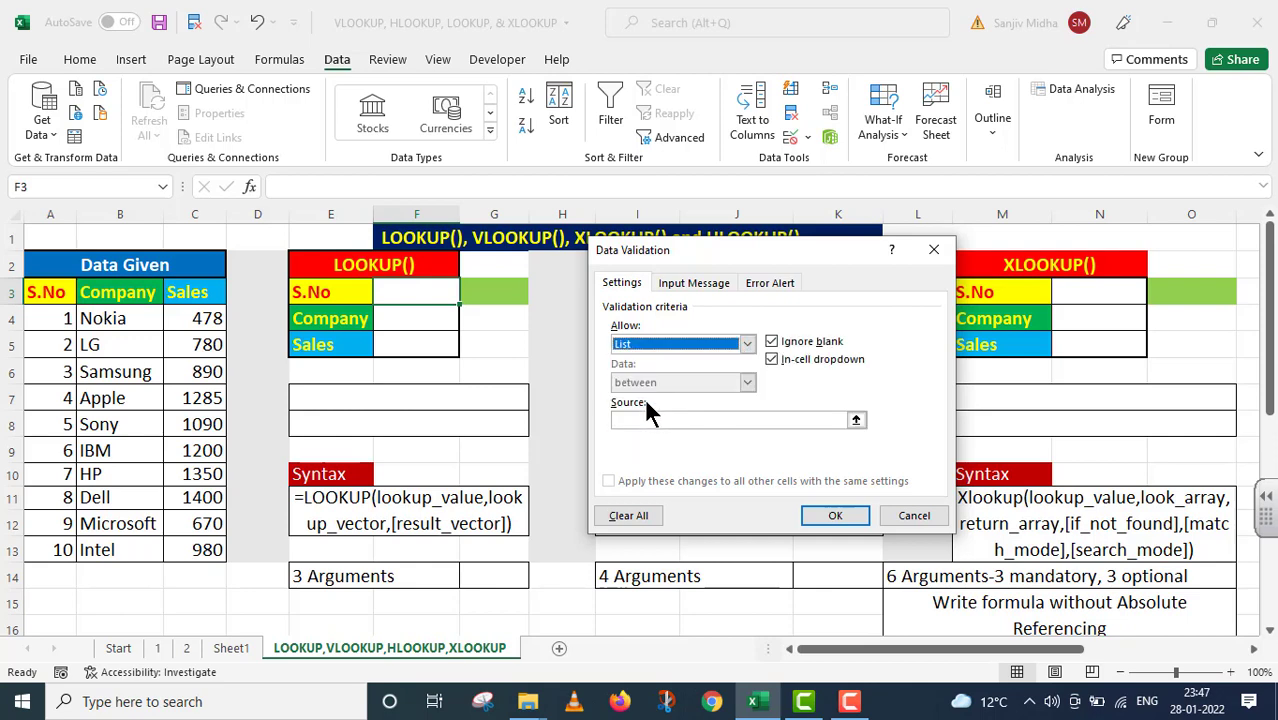
click(627, 420)
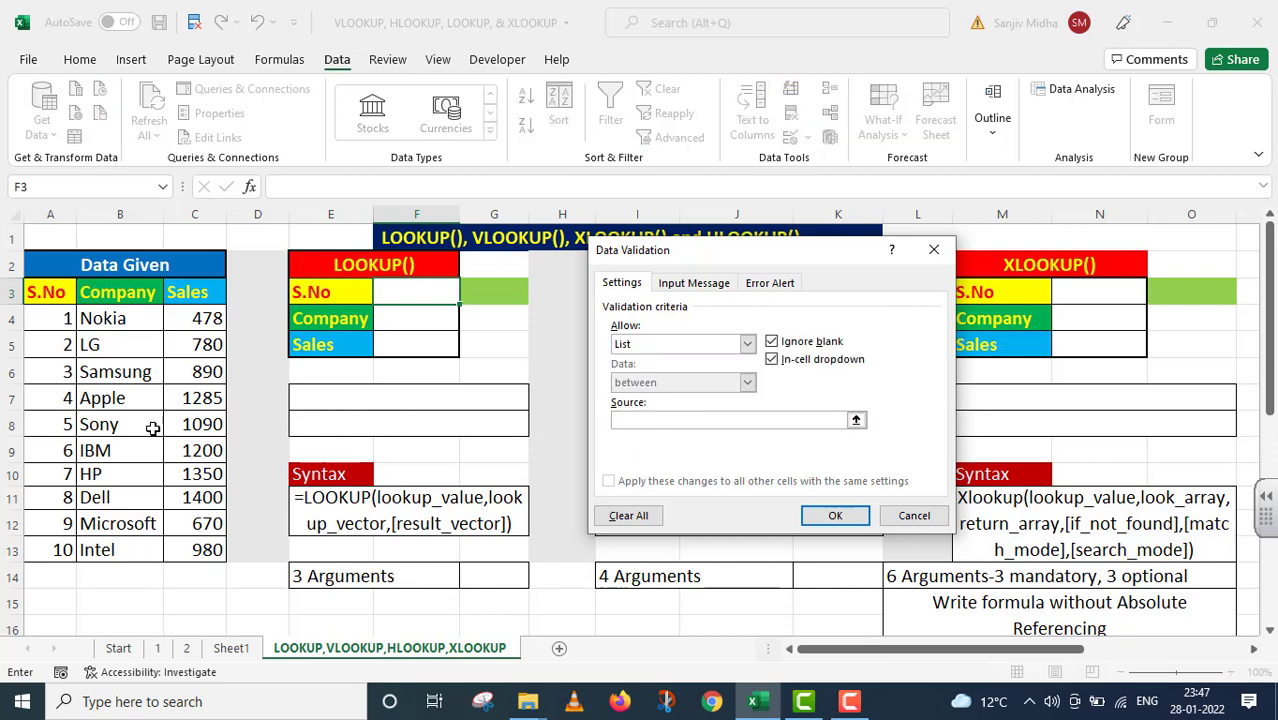
click(53, 329)
drag(53, 329, 56, 553)
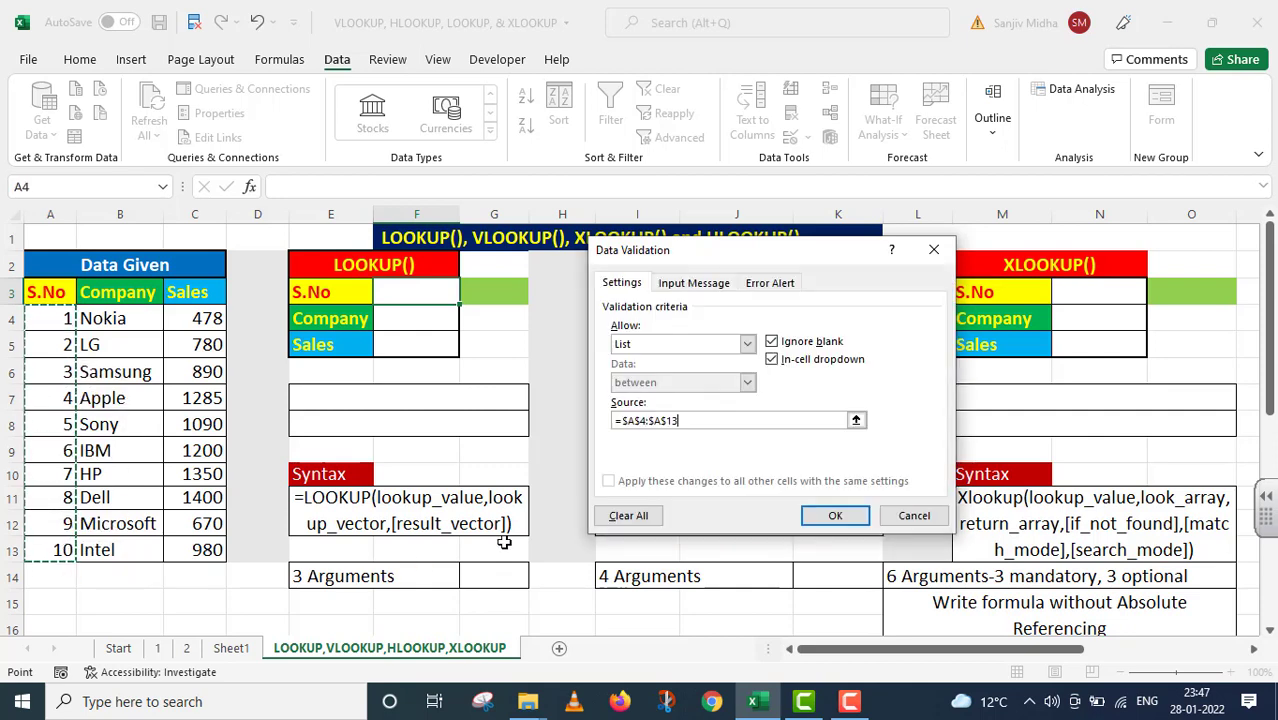
click(835, 516)
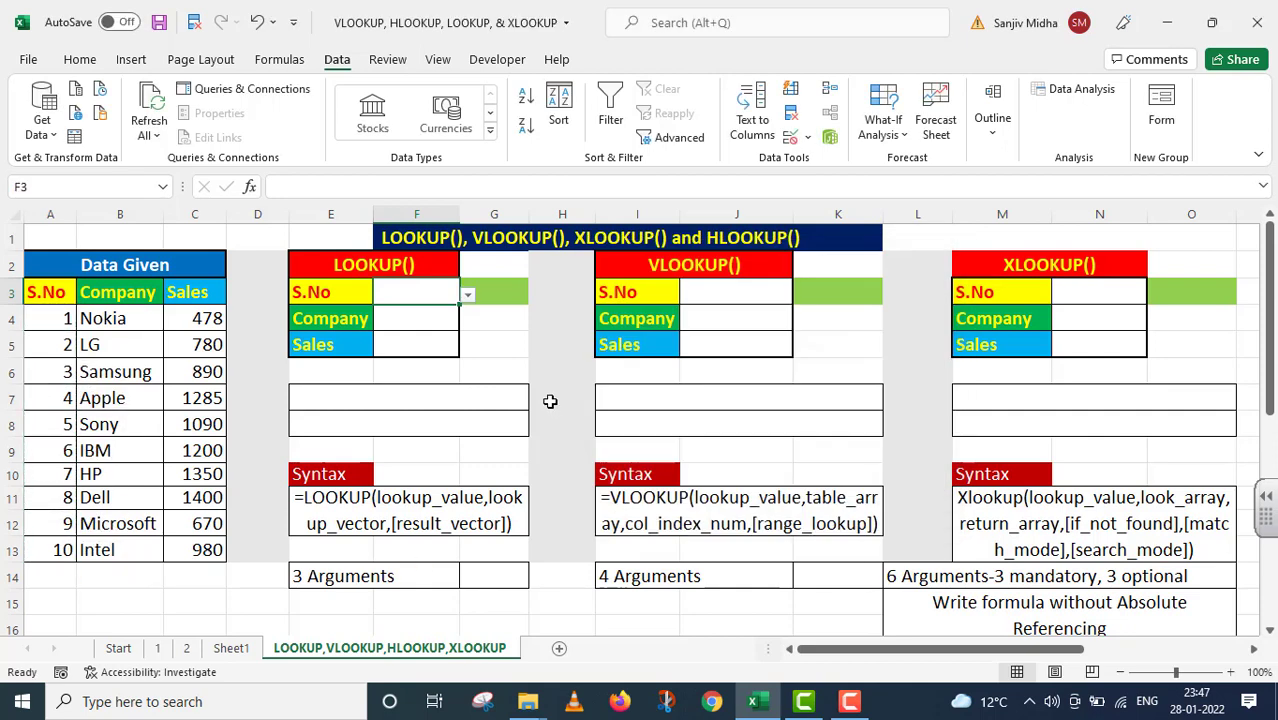
Try out the serial number choices in cell F3, finishing with 6.
click(468, 301)
click(389, 346)
click(466, 296)
click(415, 349)
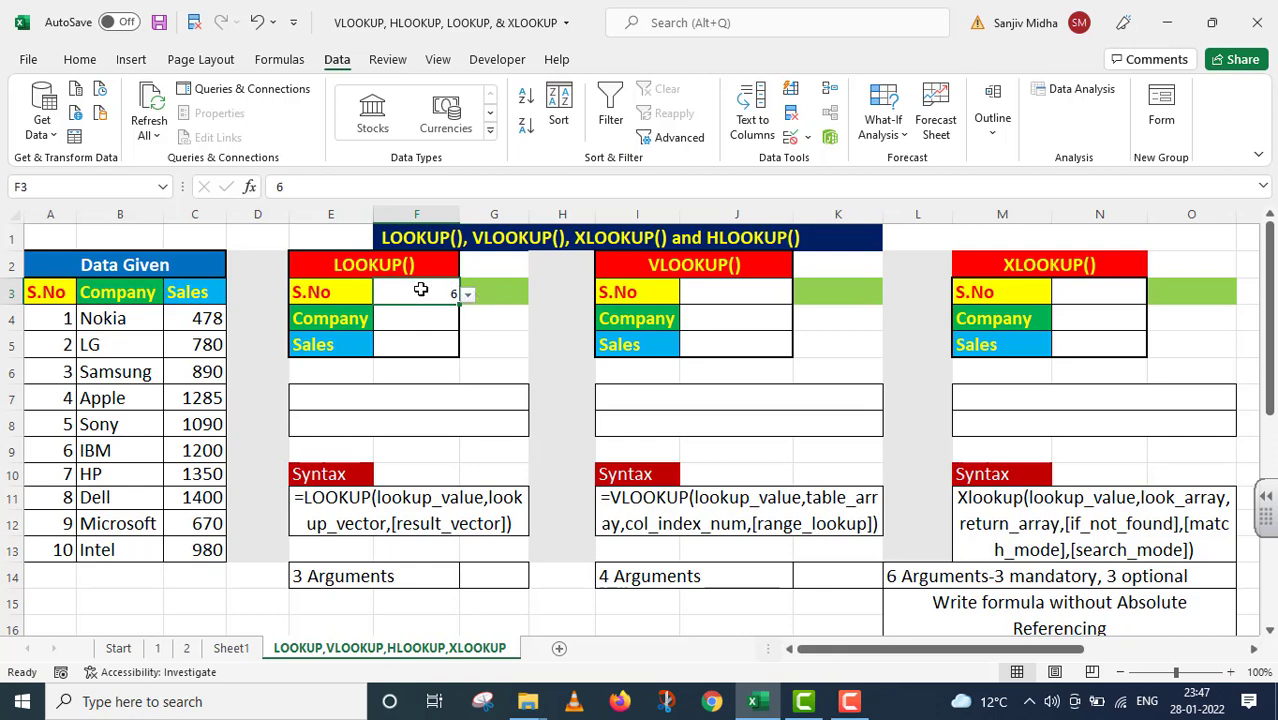
Set the font size of the LOOKUP S.No cell F3 to 16.
click(74, 57)
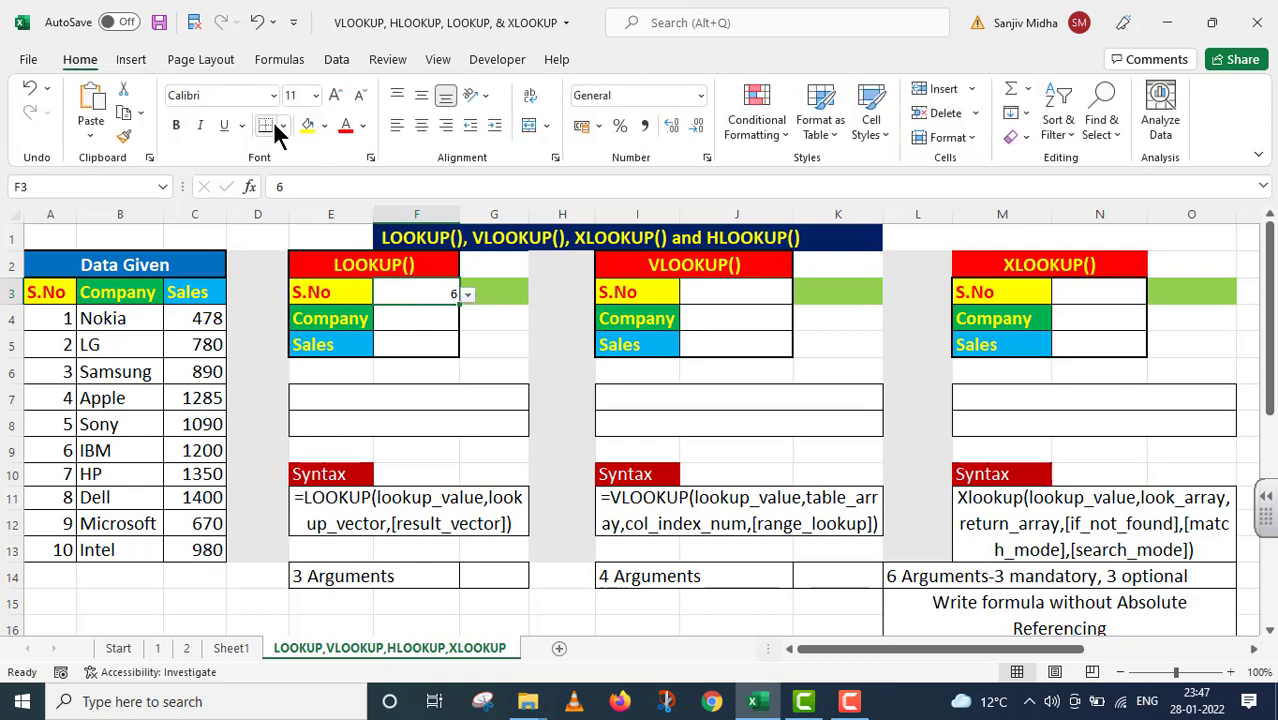
click(316, 96)
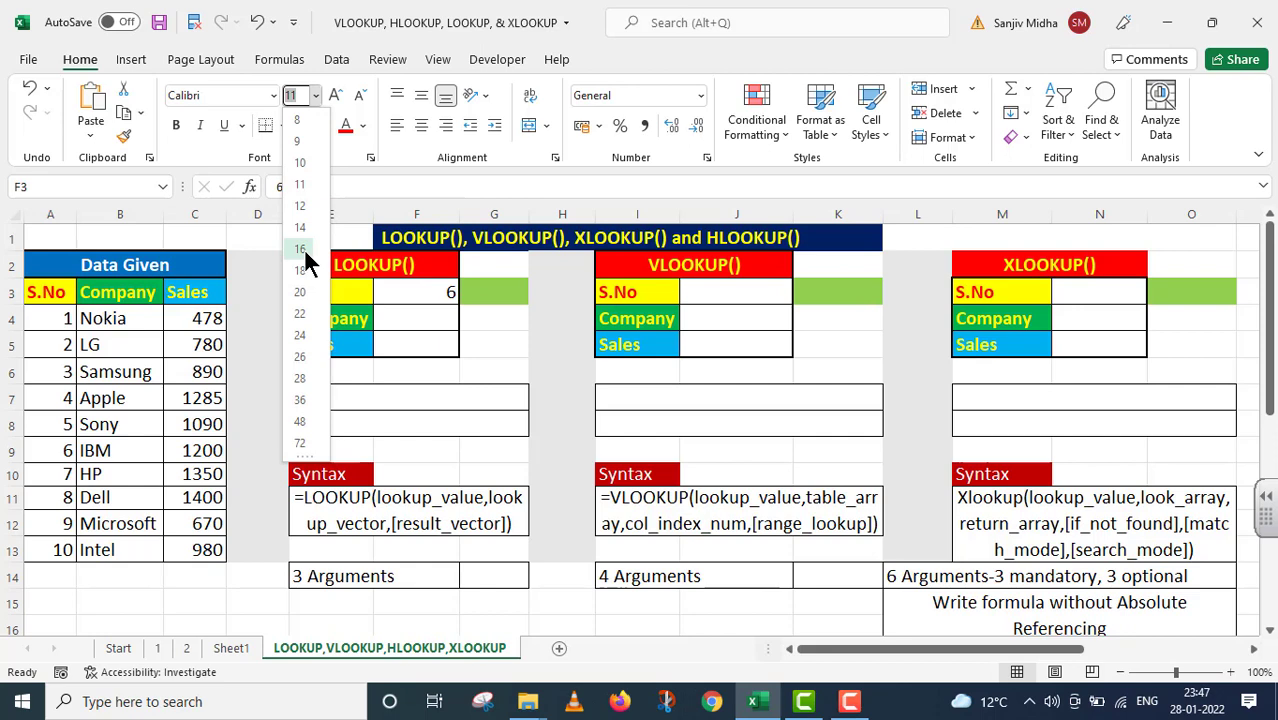
click(304, 248)
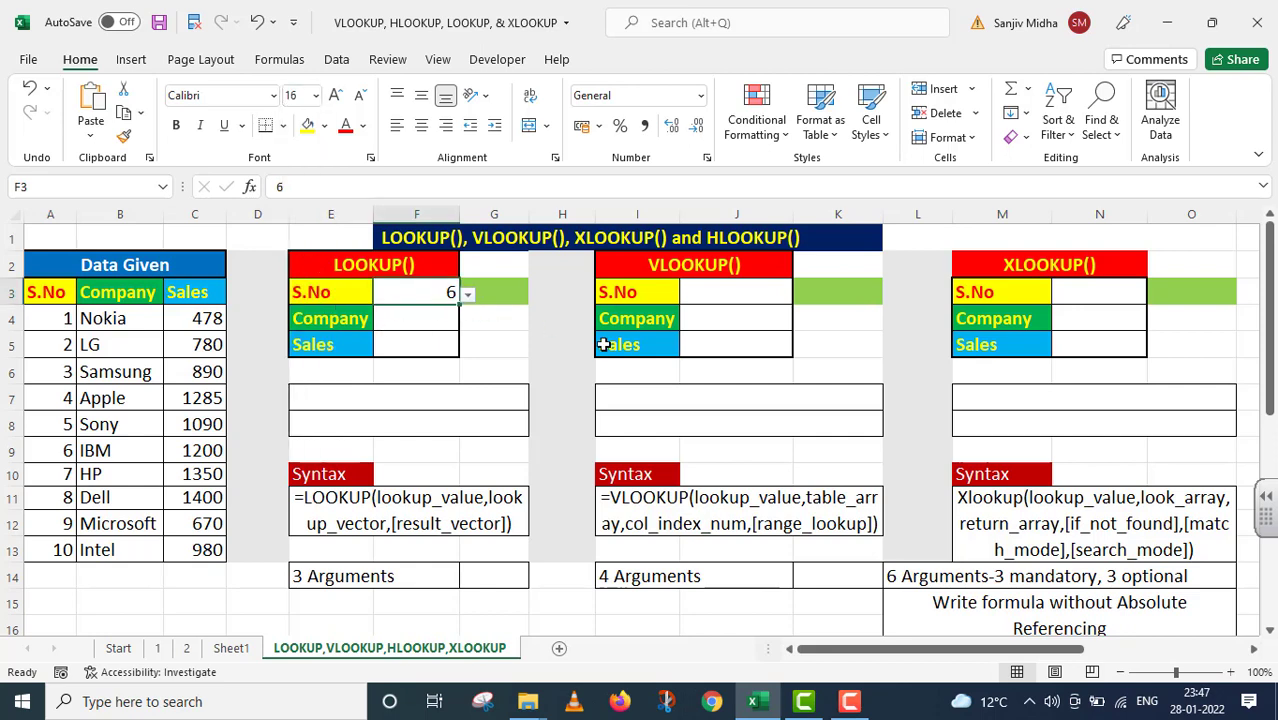
Copy the LOOKUP S.No cell F3 with its validation to the VLOOKUP cell J3 and the XLOOKUP cell N3.
key(ctrl+c)
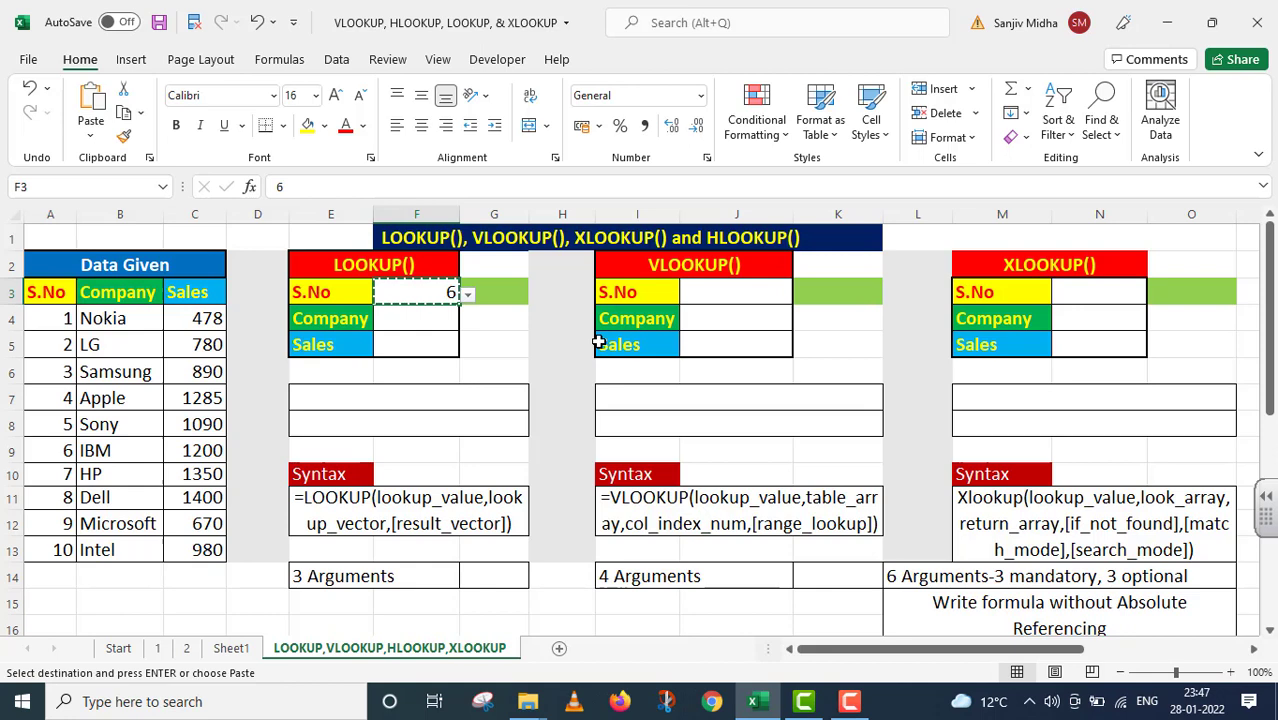
click(688, 288)
key(ctrl+v)
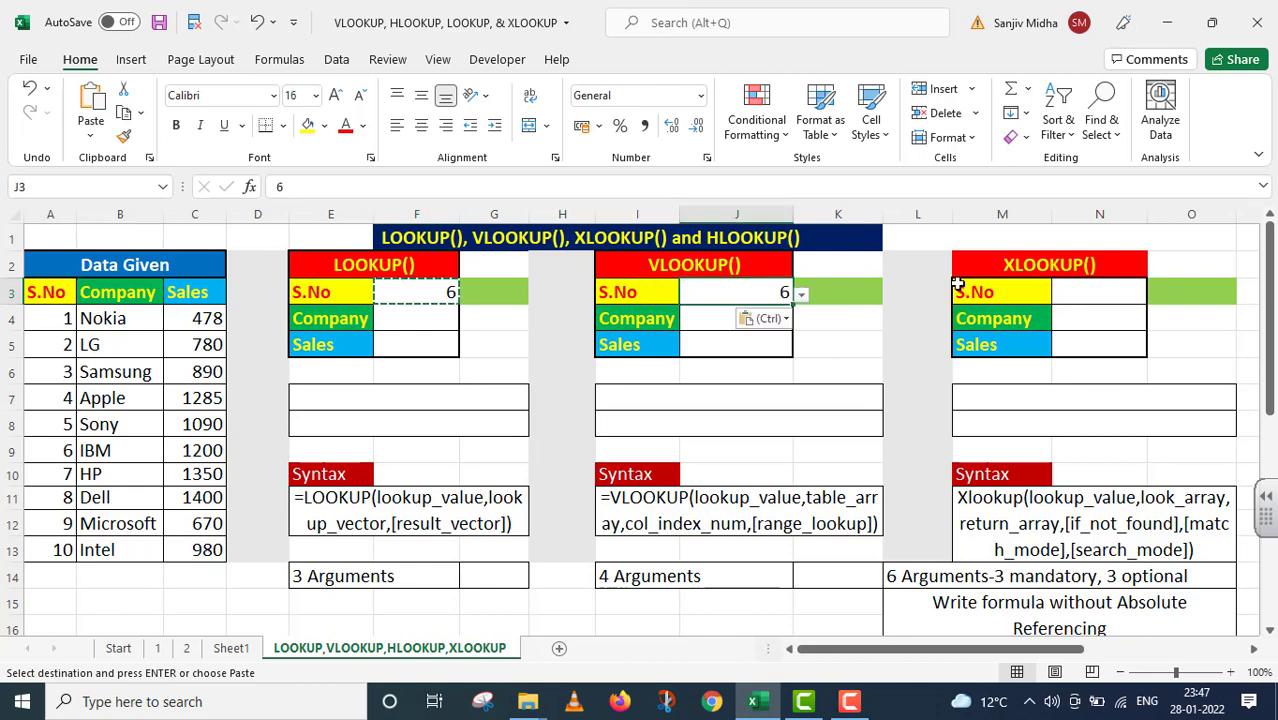
click(1065, 289)
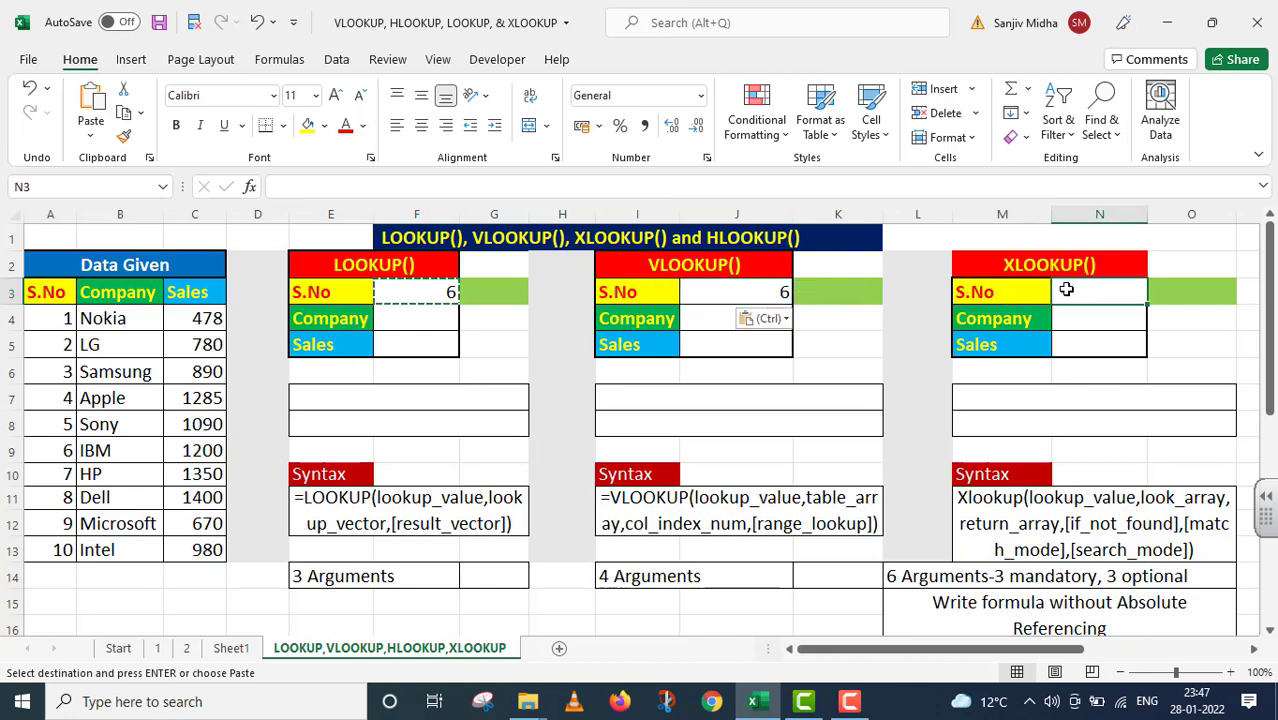
key(ctrl+v)
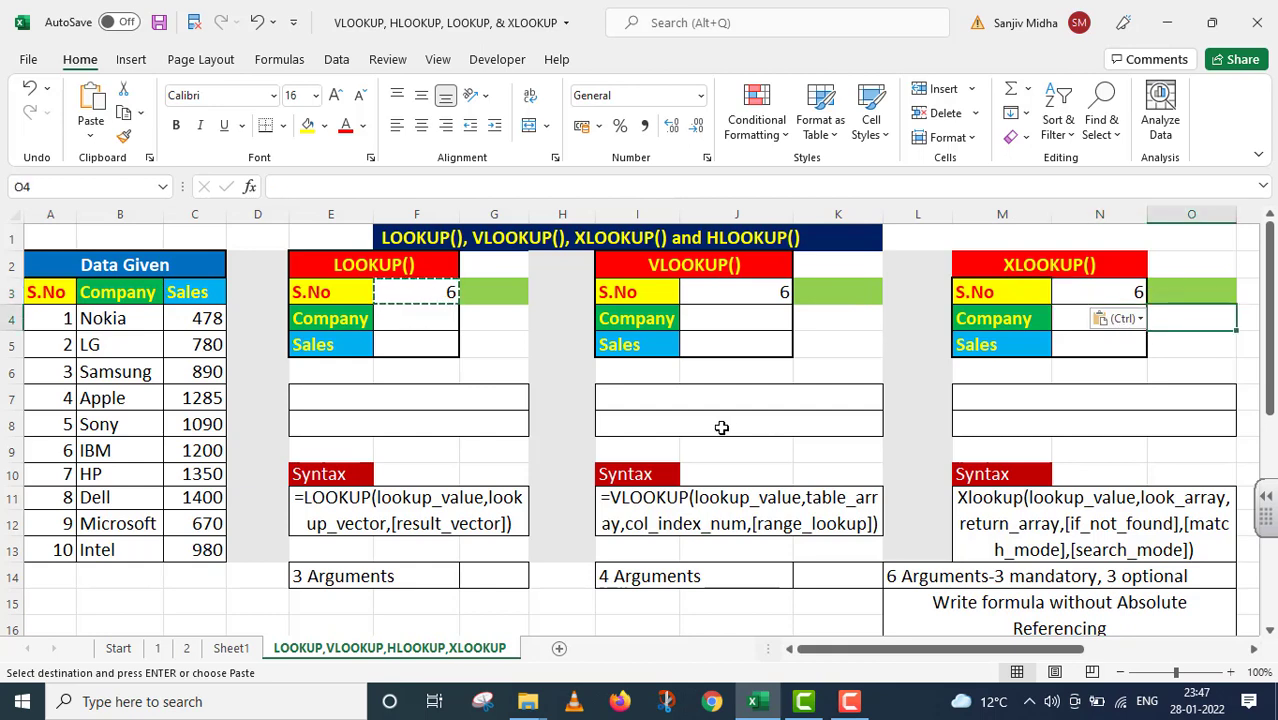
Choose serial number 3 from the validation list in the LOOKUP S.No cell F3.
click(425, 293)
click(467, 294)
click(405, 312)
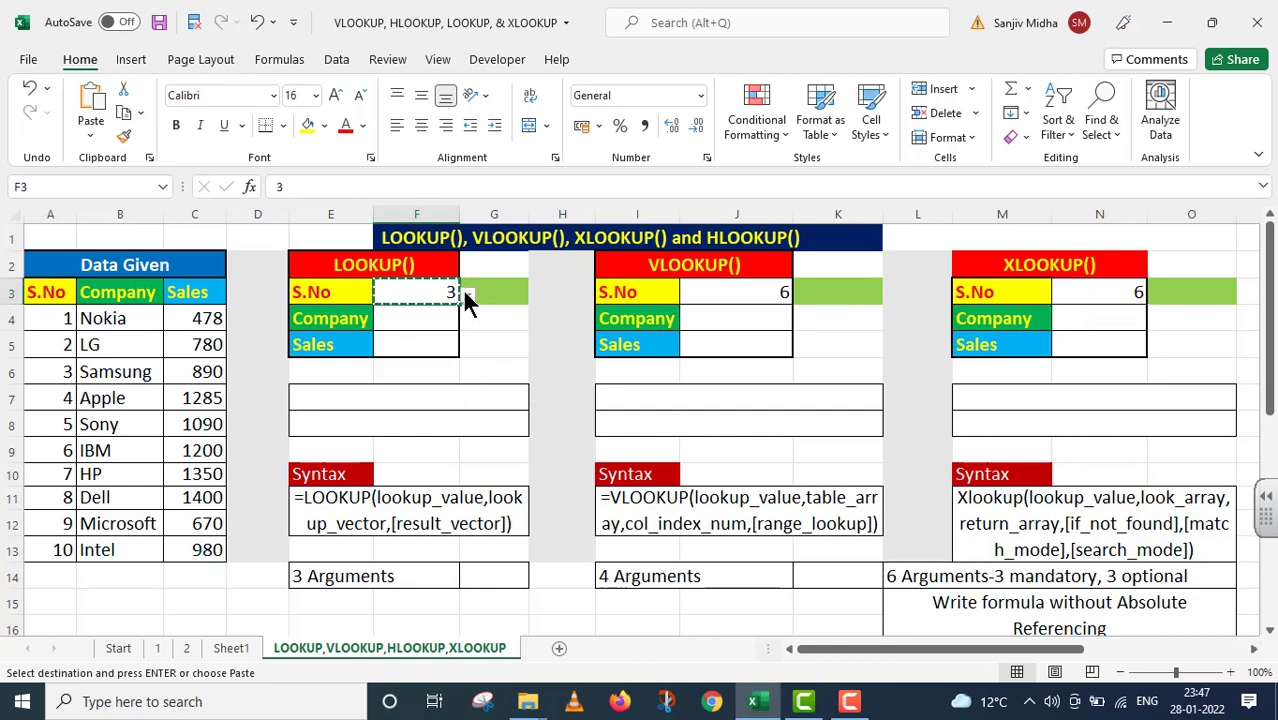
Choose serial number 5 from the validation list in the LOOKUP S.No cell F3.
click(467, 294)
click(494, 322)
click(445, 298)
click(467, 294)
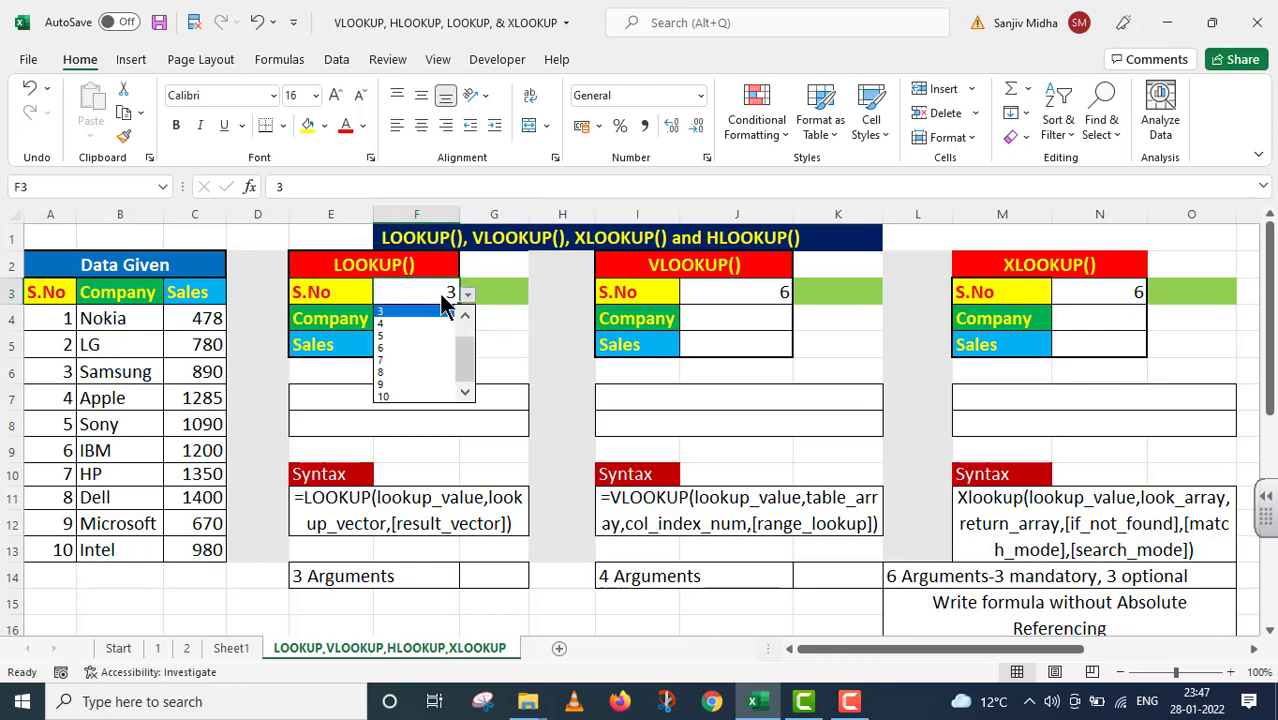
click(408, 338)
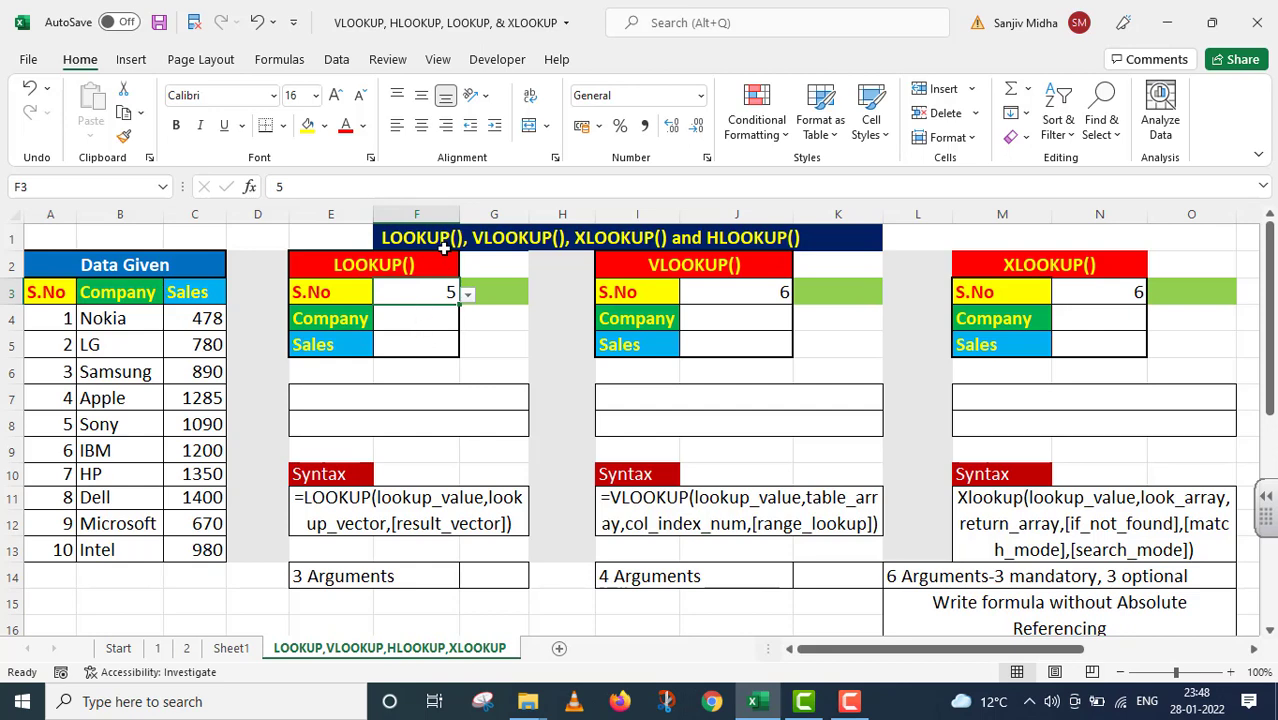
Enter the formula =LOOKUP(F3,A4:B13) in the LOOKUP Company cell F4.
click(409, 321)
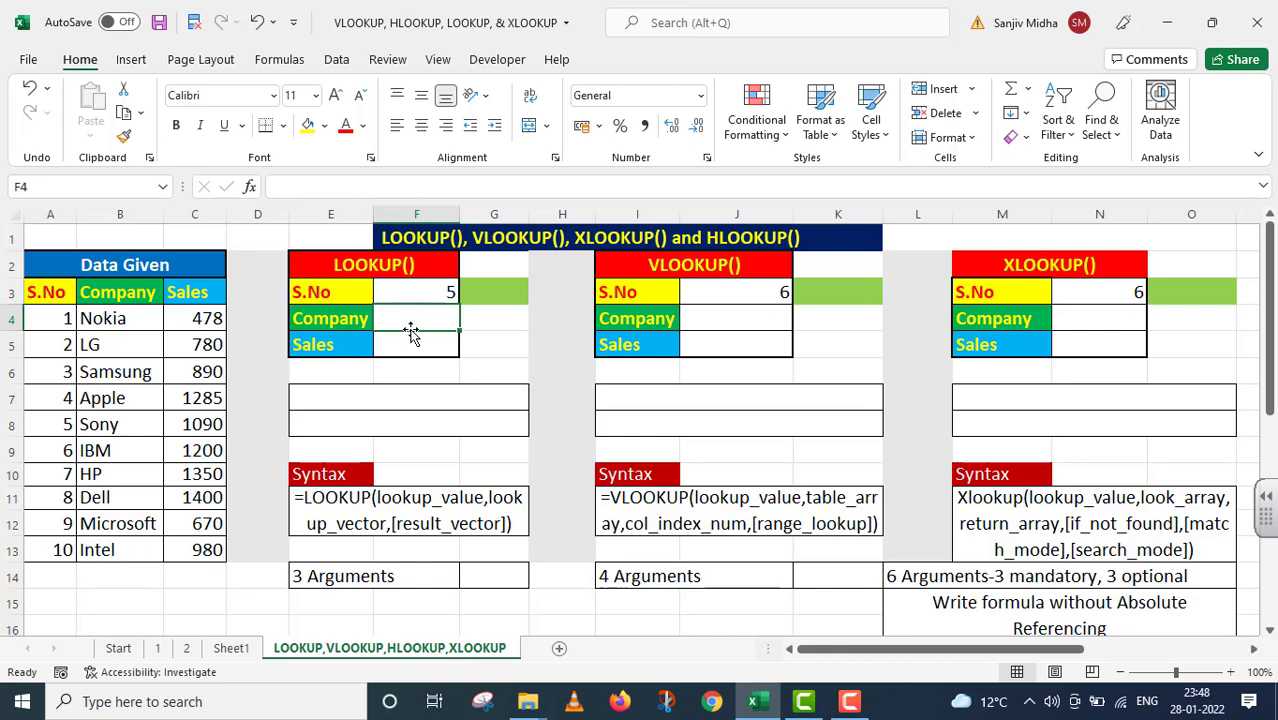
text(=LOO)
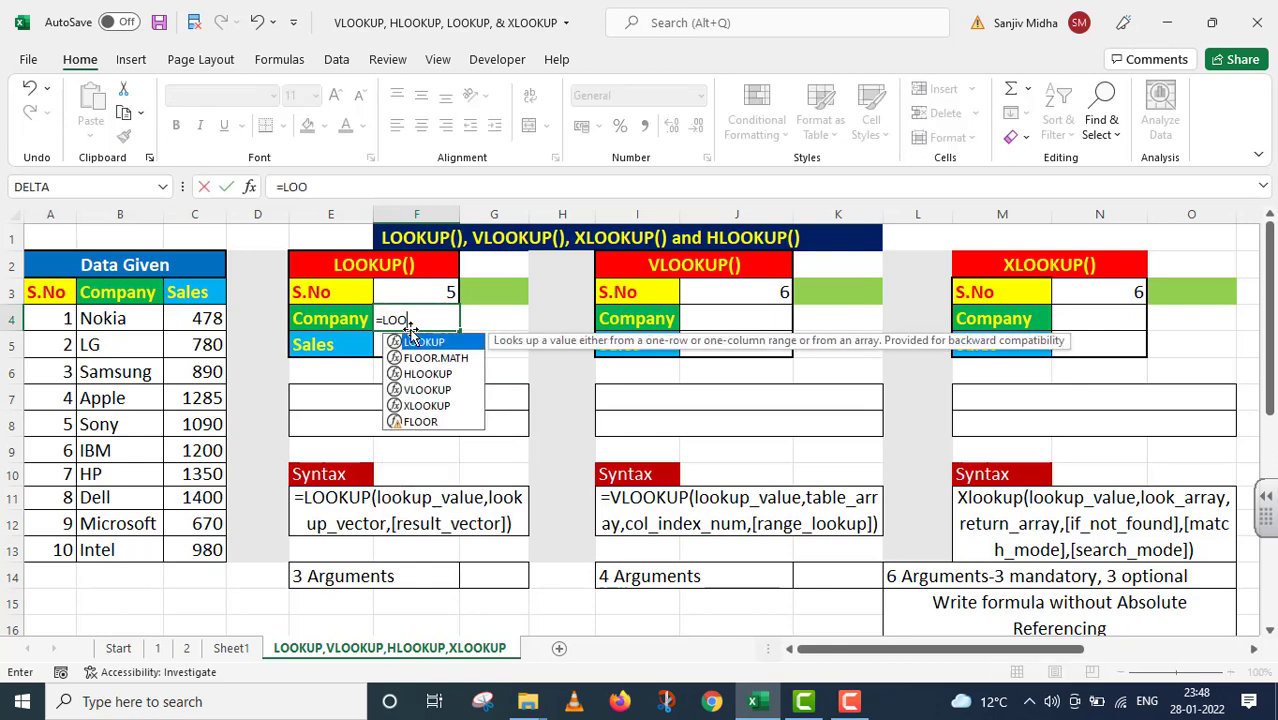
text(KUP()
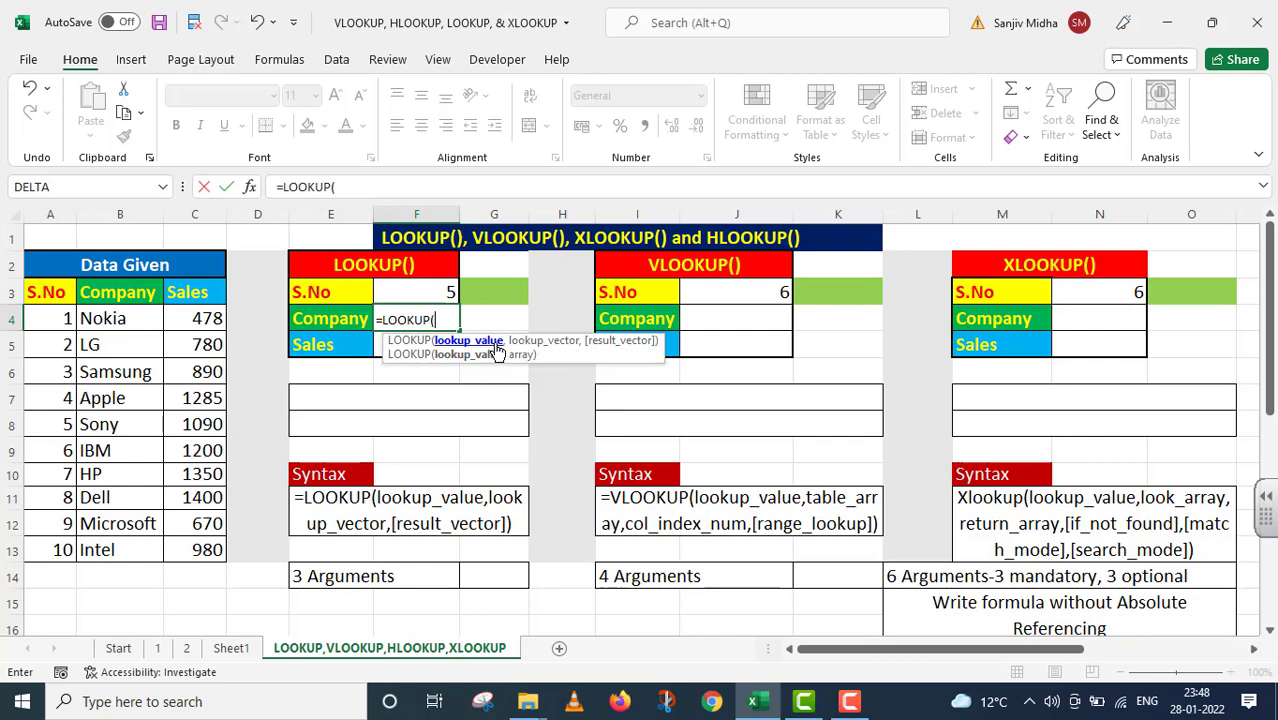
click(425, 291)
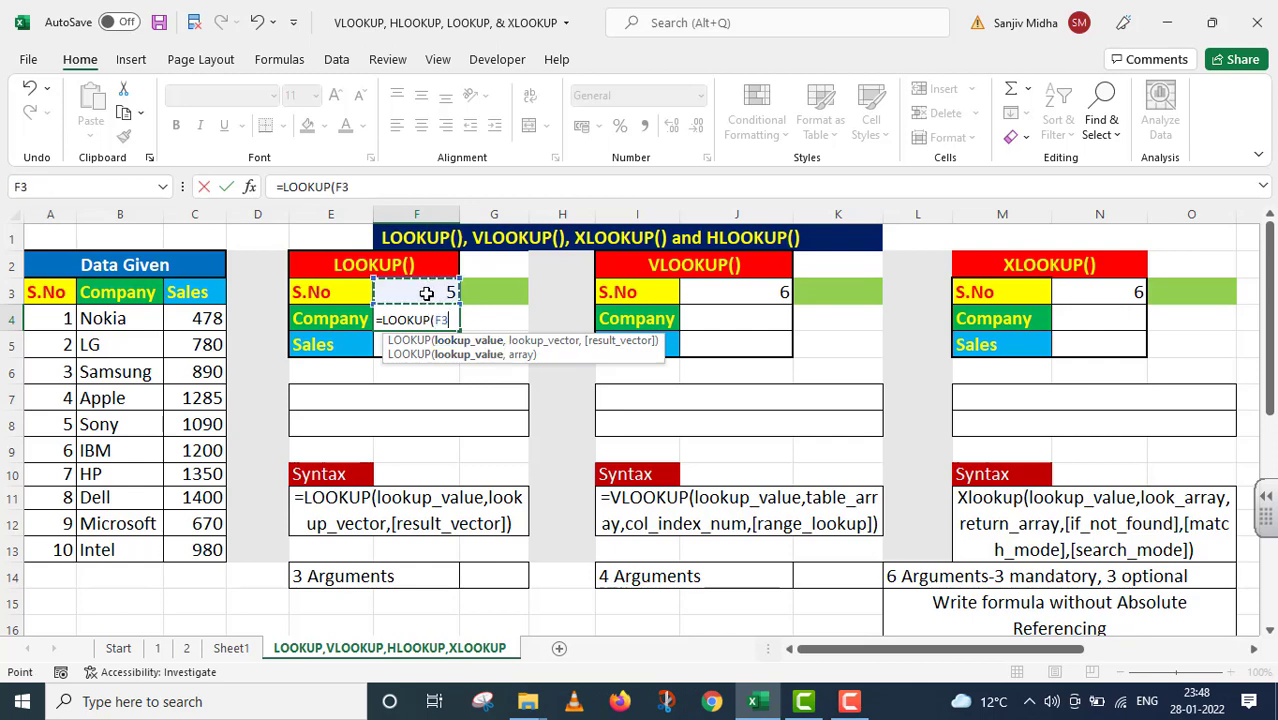
text(,)
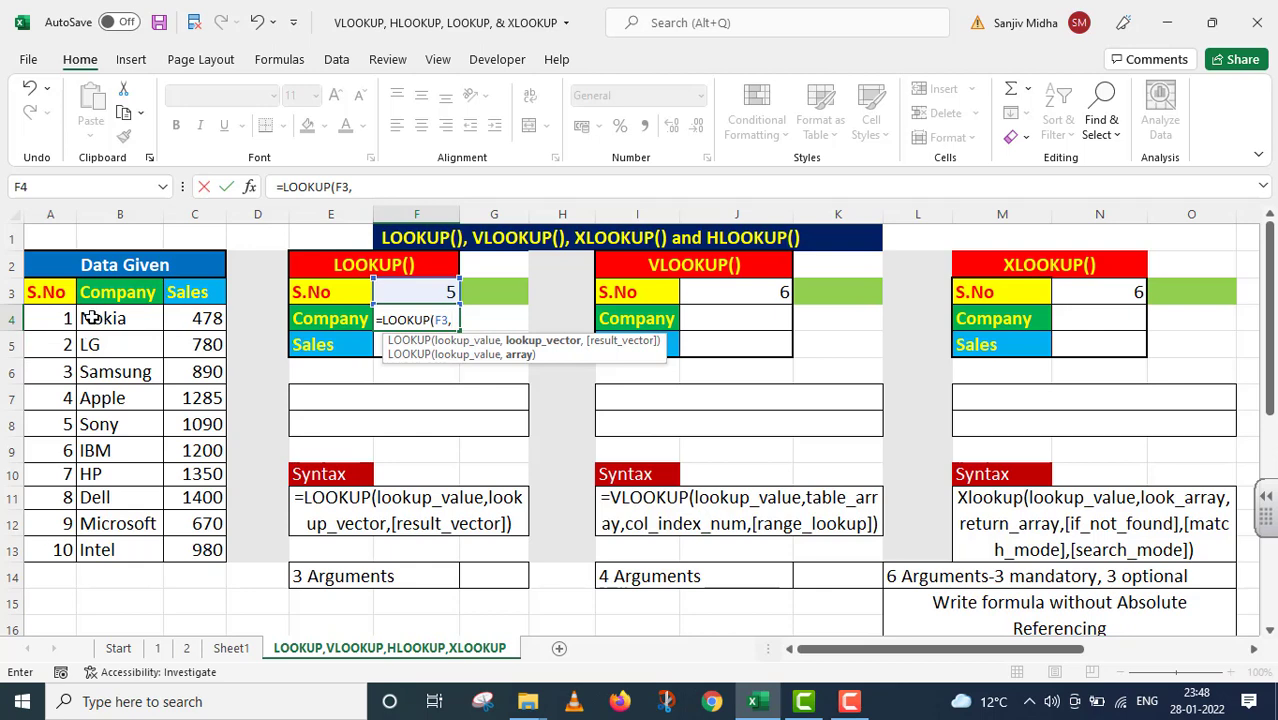
drag(63, 320, 121, 543)
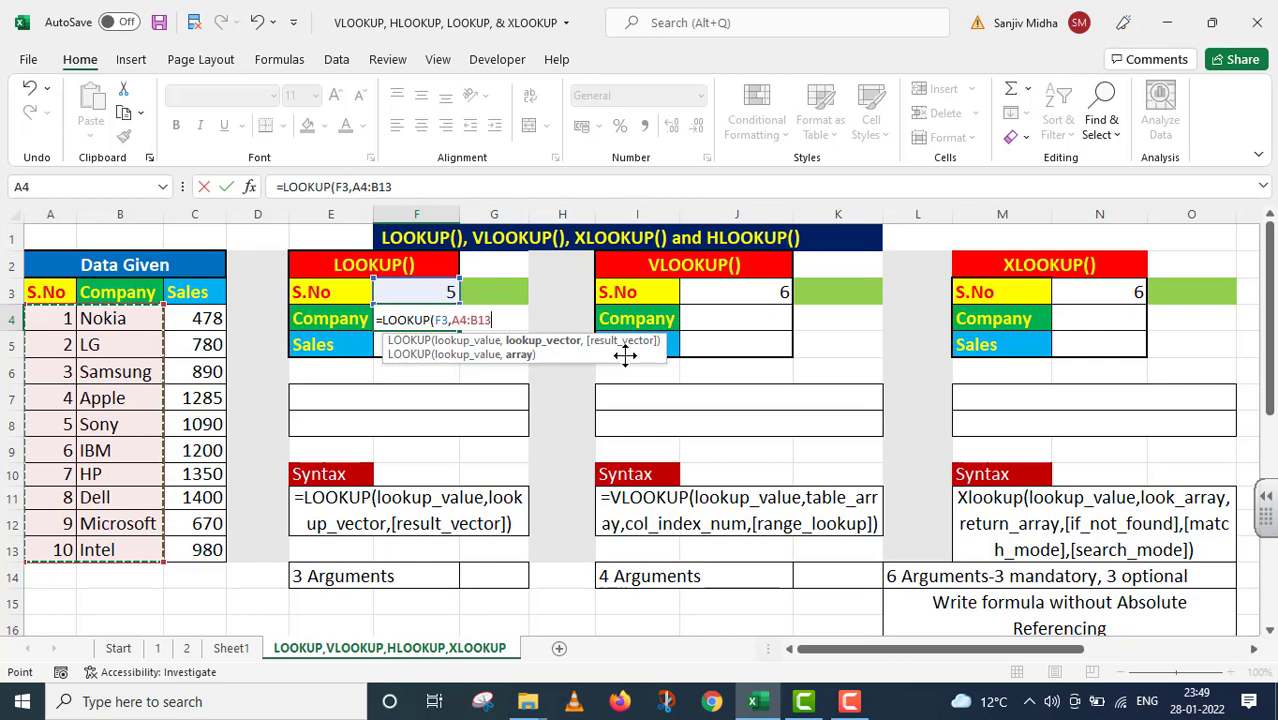
text())
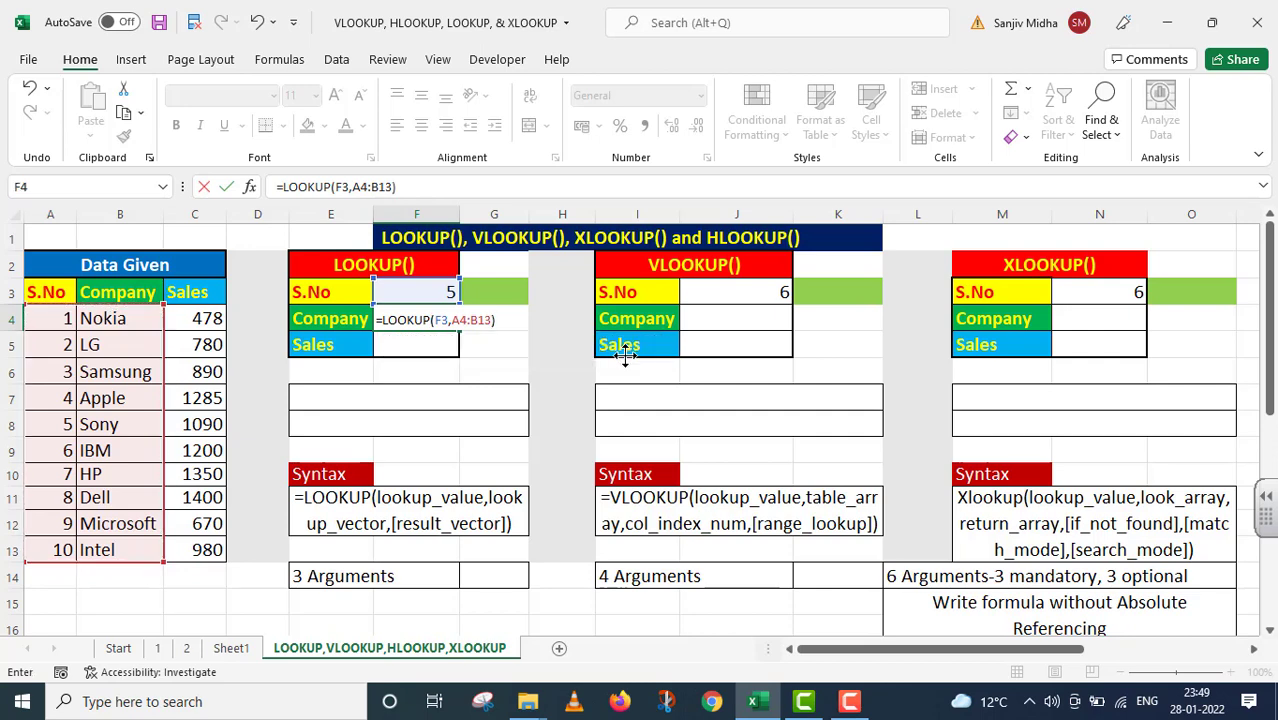
key(Return)
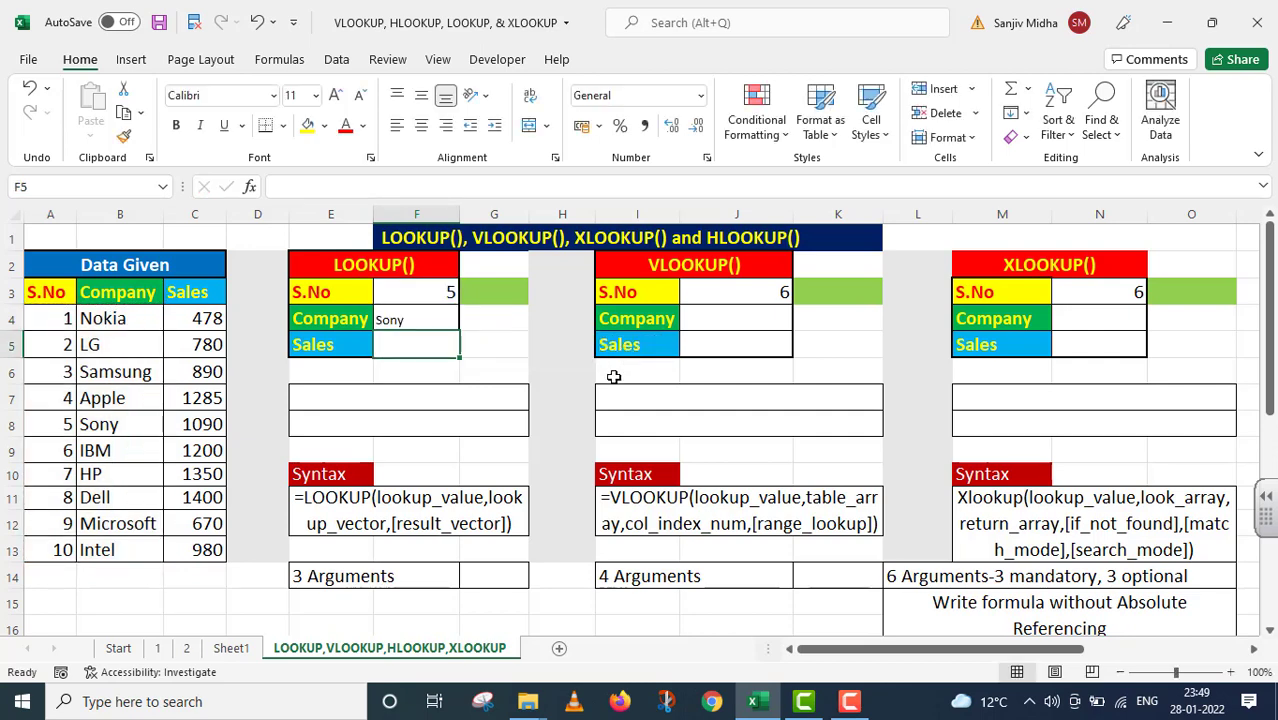
Set the font size of the LOOKUP Company cell F4 to 16.
click(410, 319)
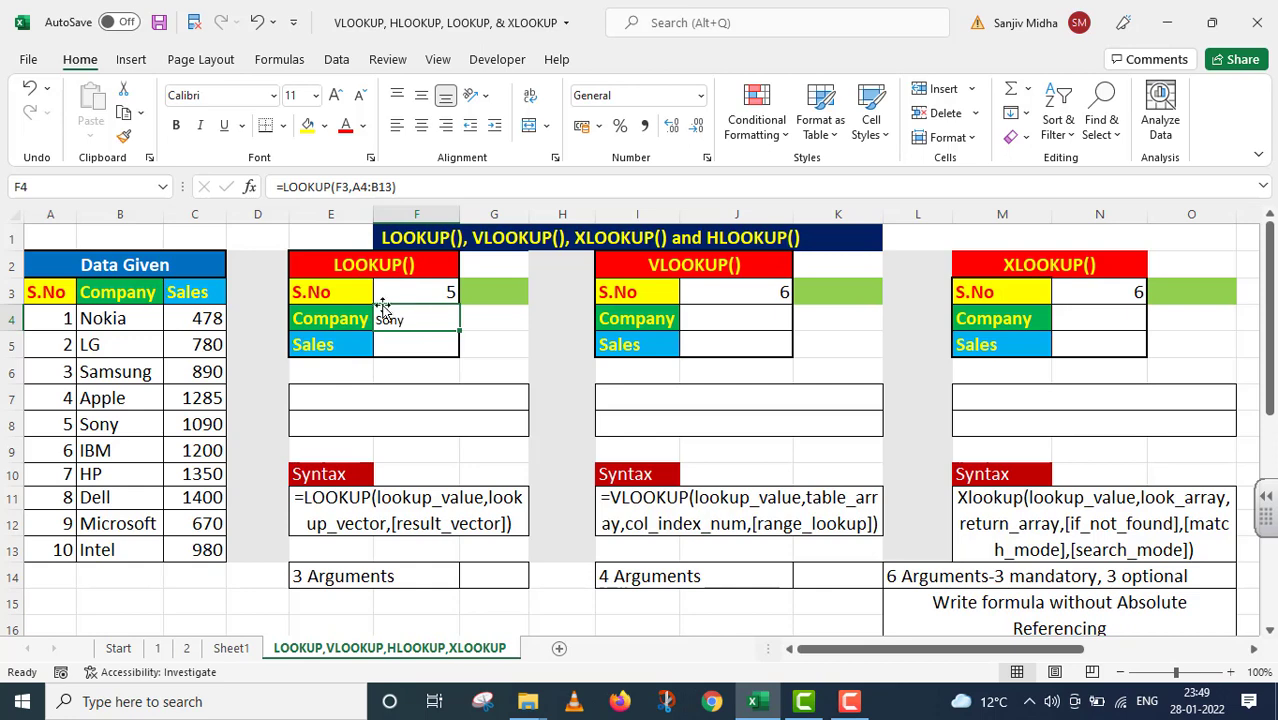
click(316, 95)
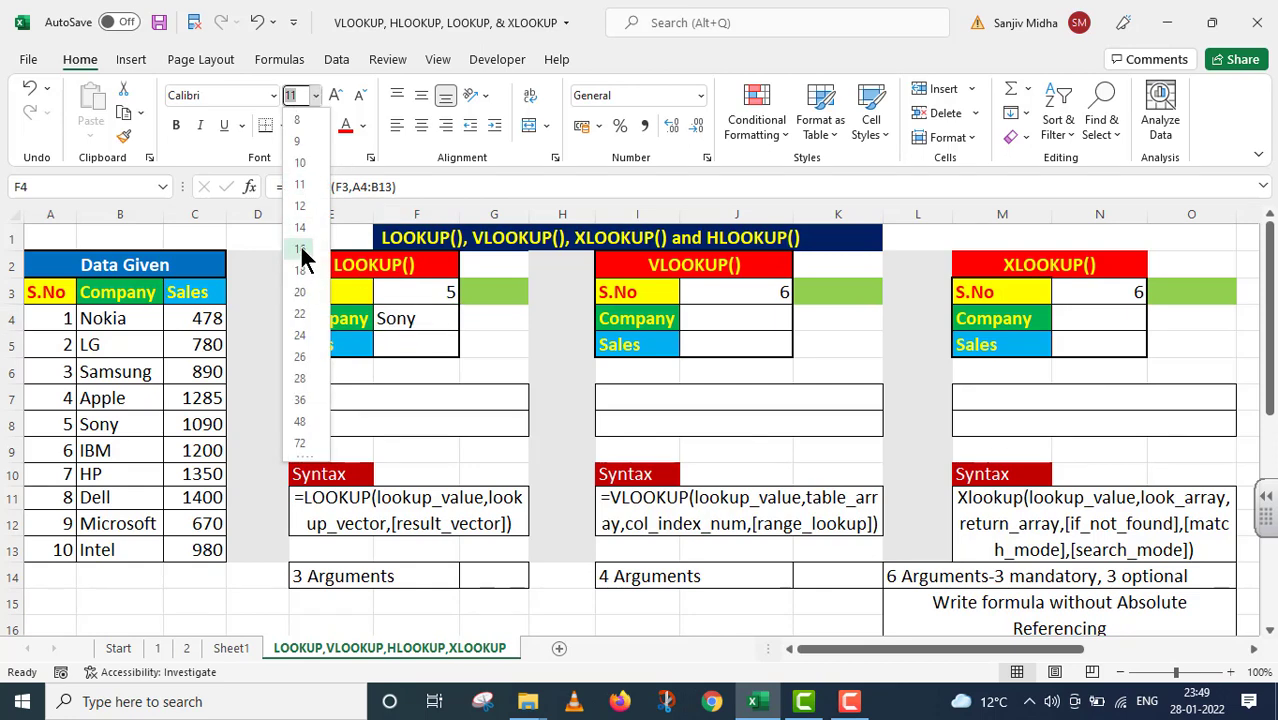
click(303, 249)
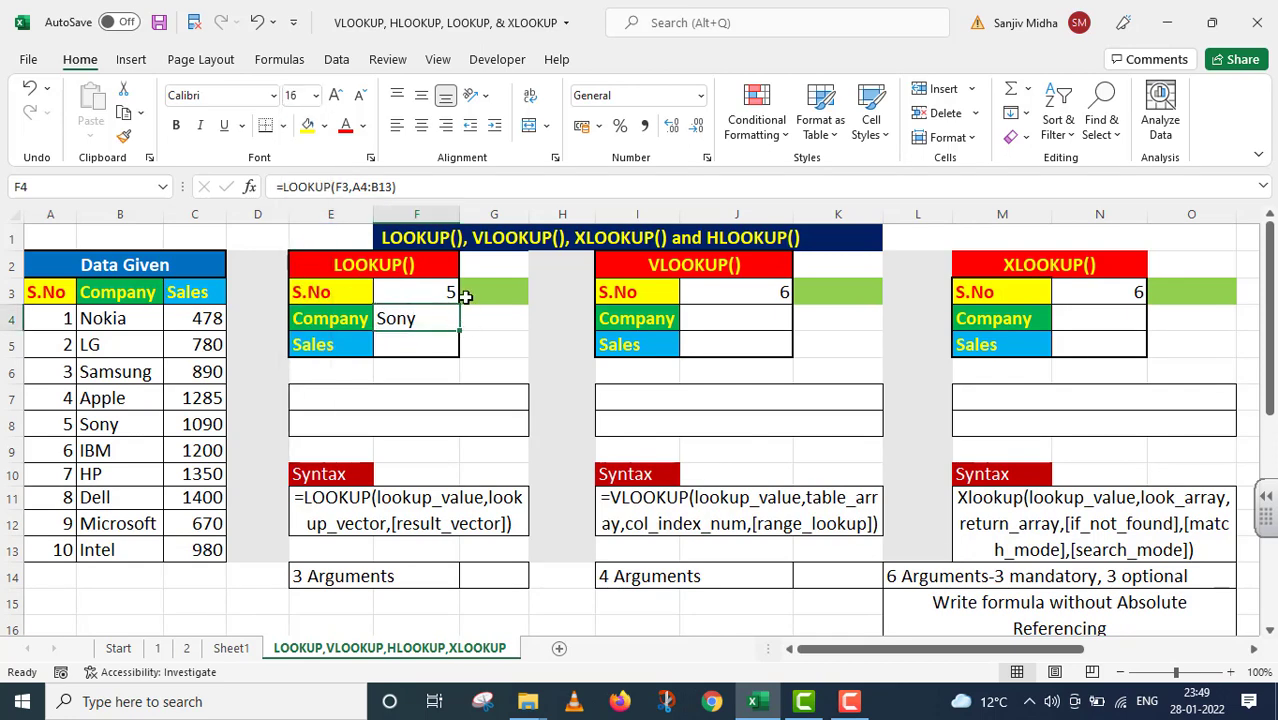
Test the Company lookup by choosing serial number 8 and after that 10 in cell F3.
click(430, 295)
click(467, 296)
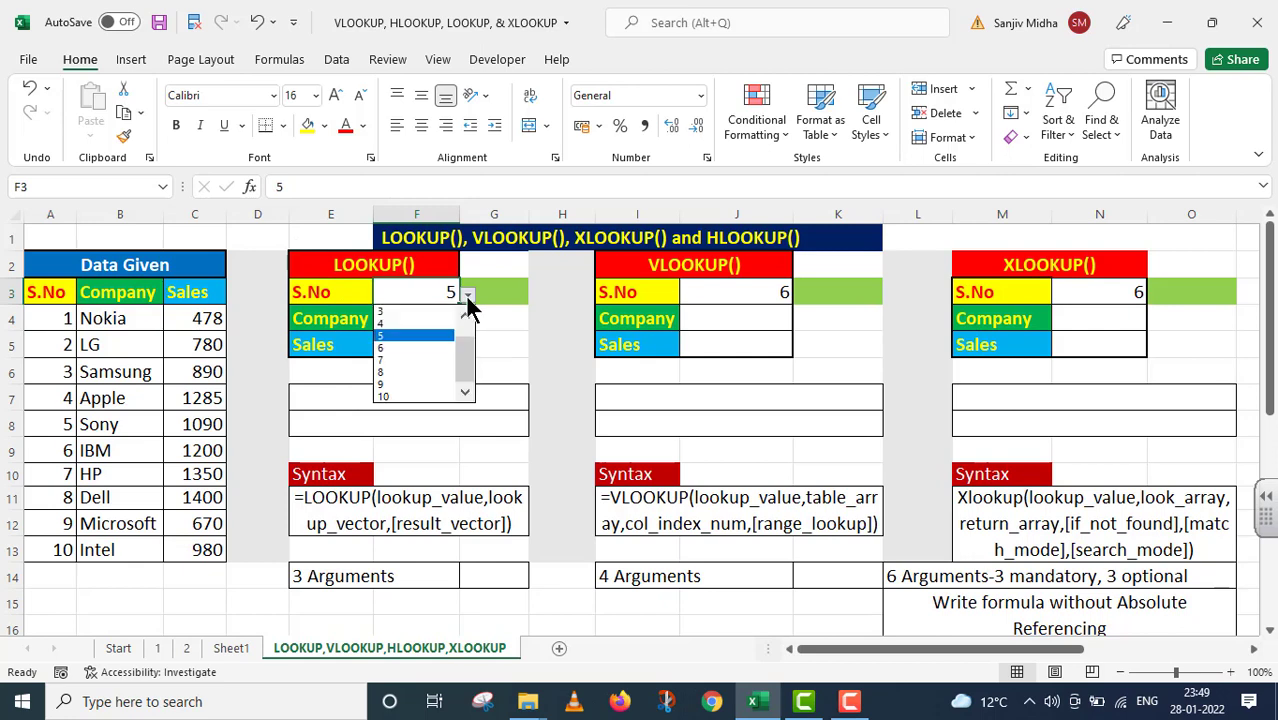
click(412, 372)
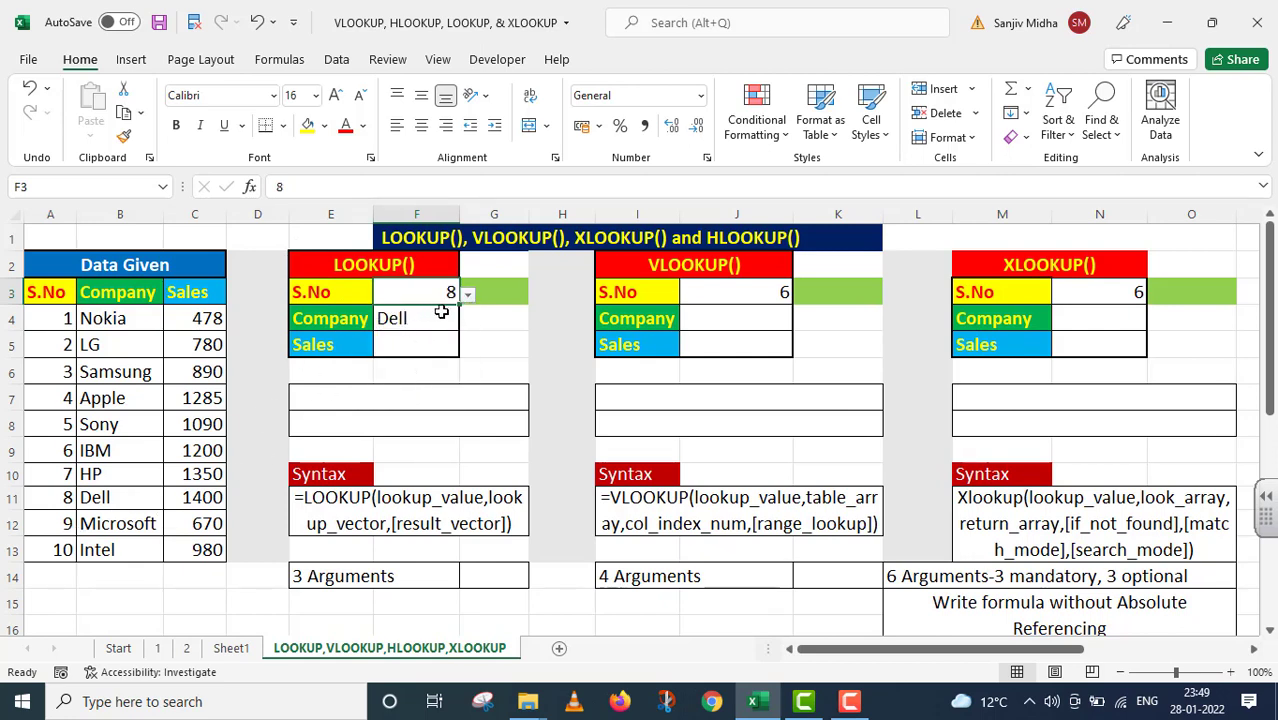
click(467, 296)
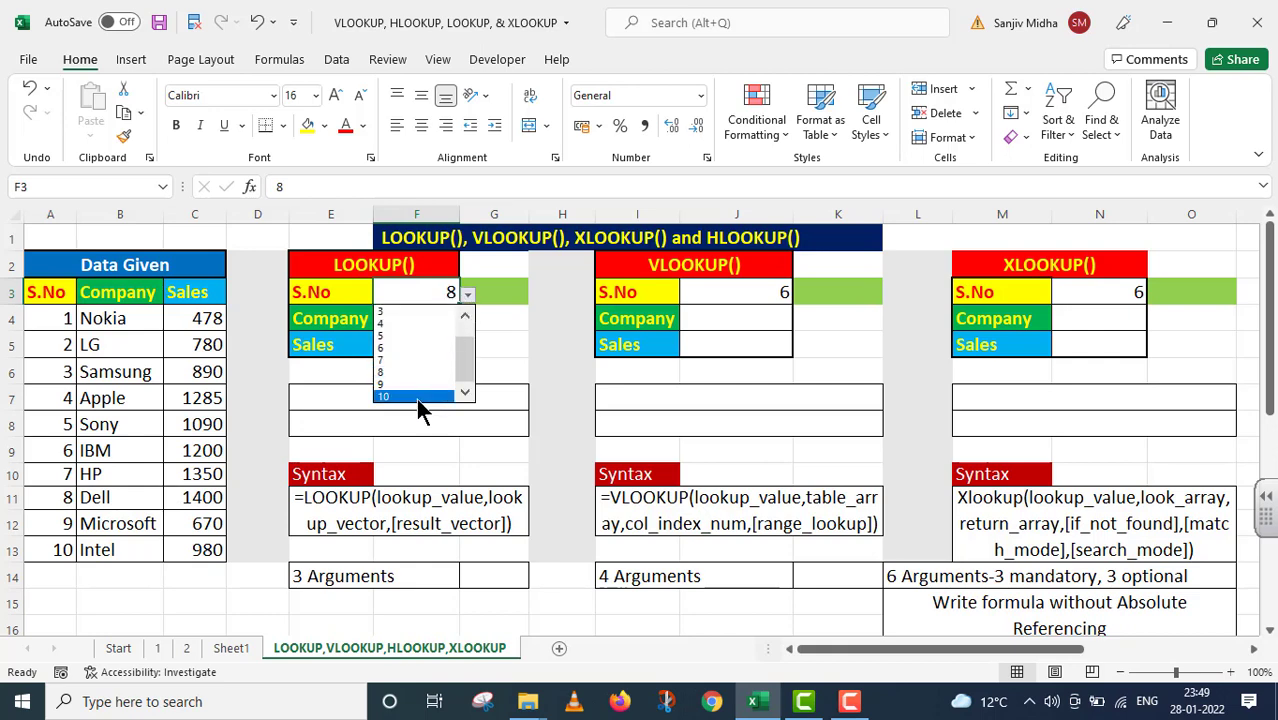
click(416, 397)
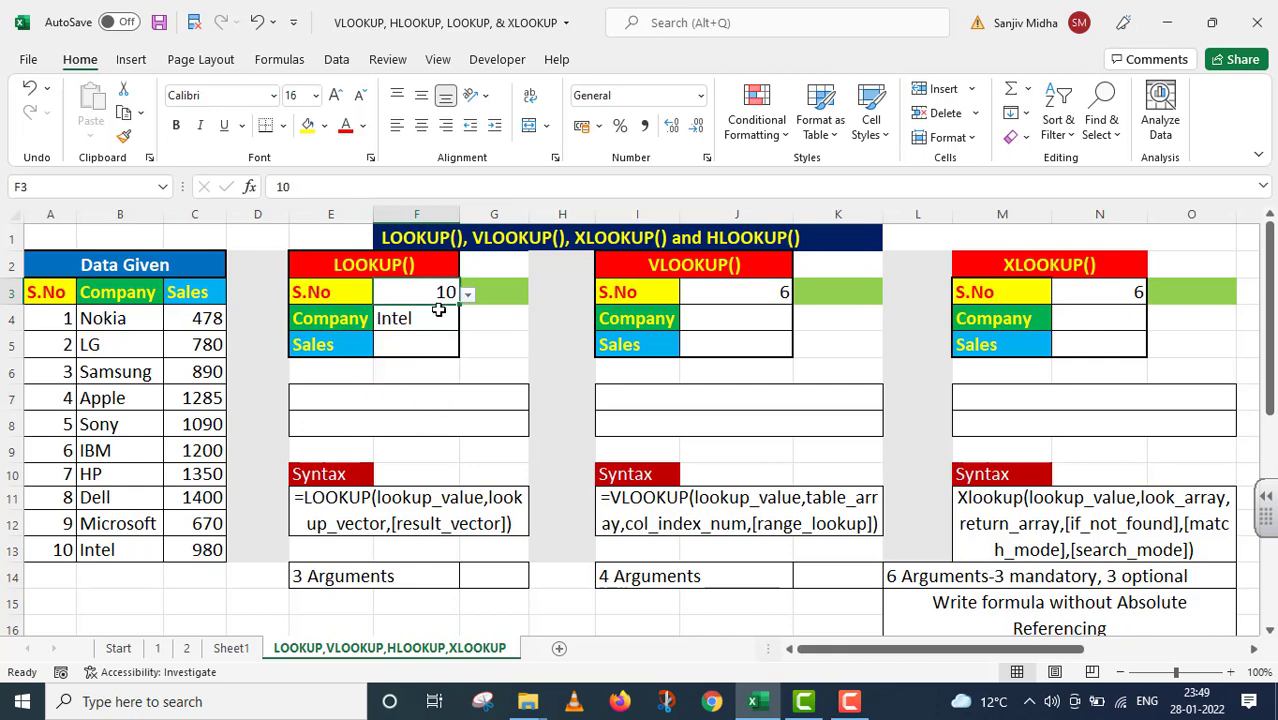
Enter the formula =LOOKUP(F3,A4:A13,C4:C13) in the LOOKUP Sales cell F5.
click(390, 347)
text(=)
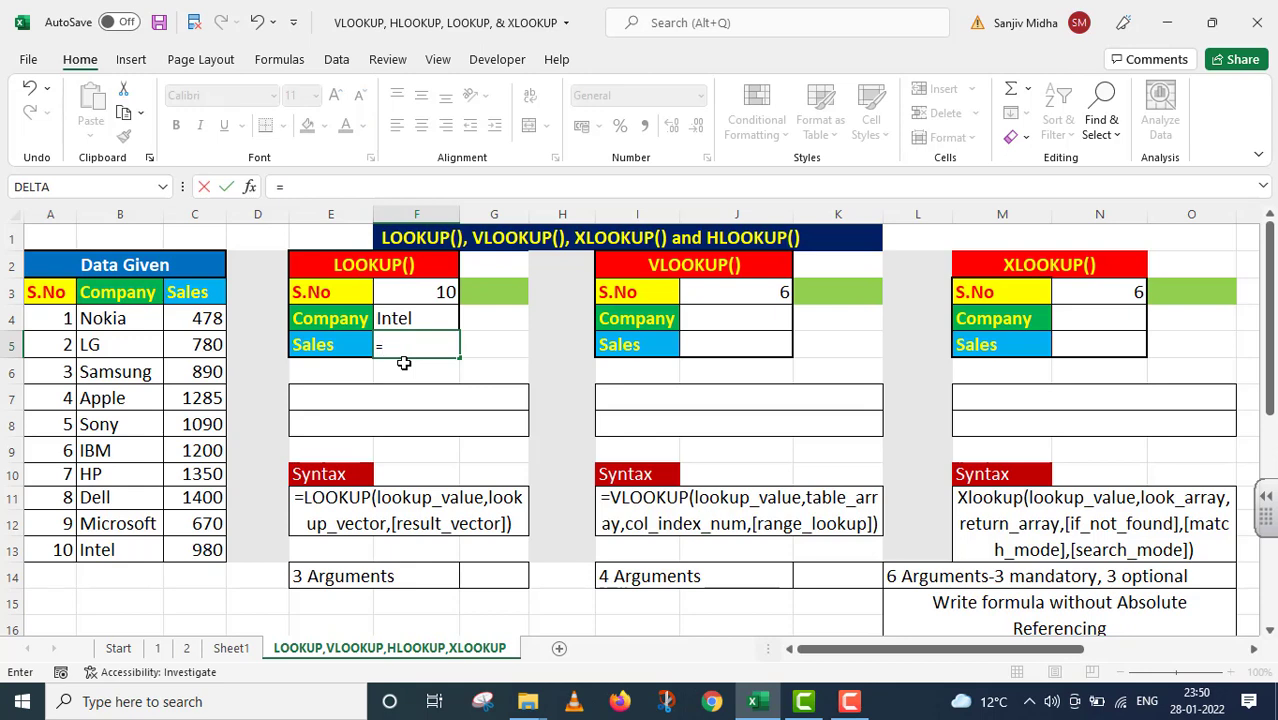
text(LOOKU)
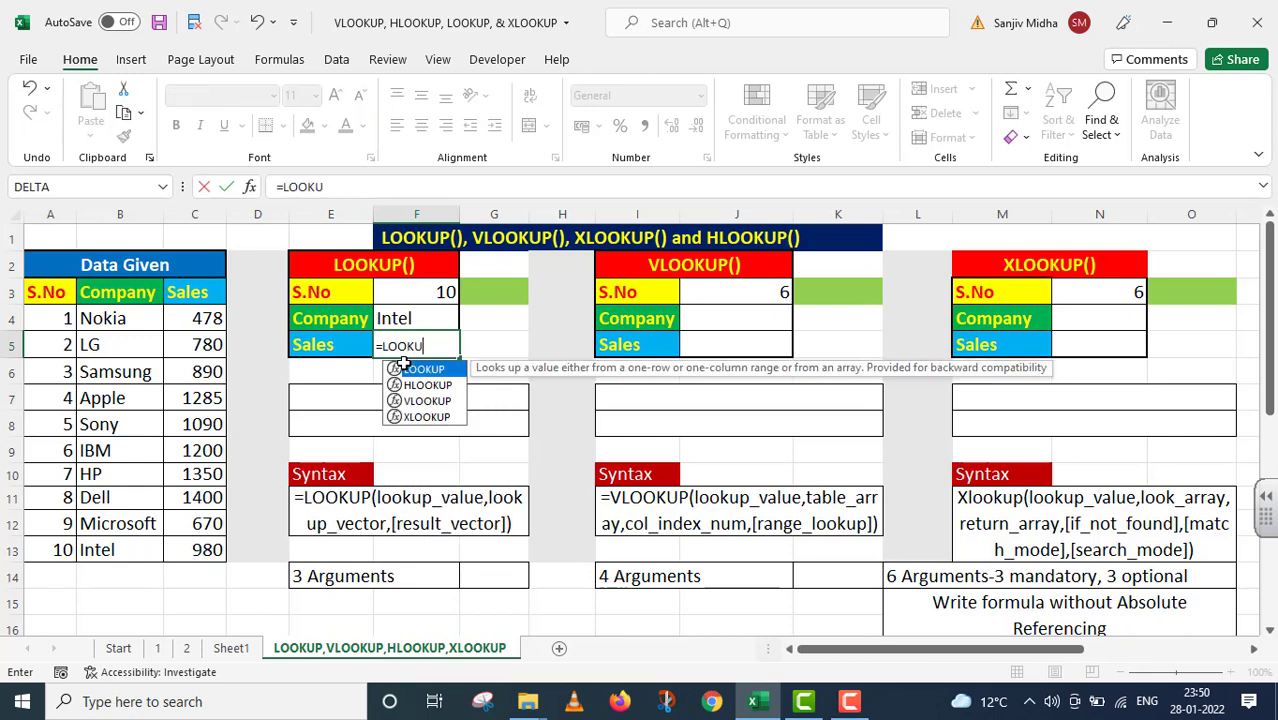
text(P()
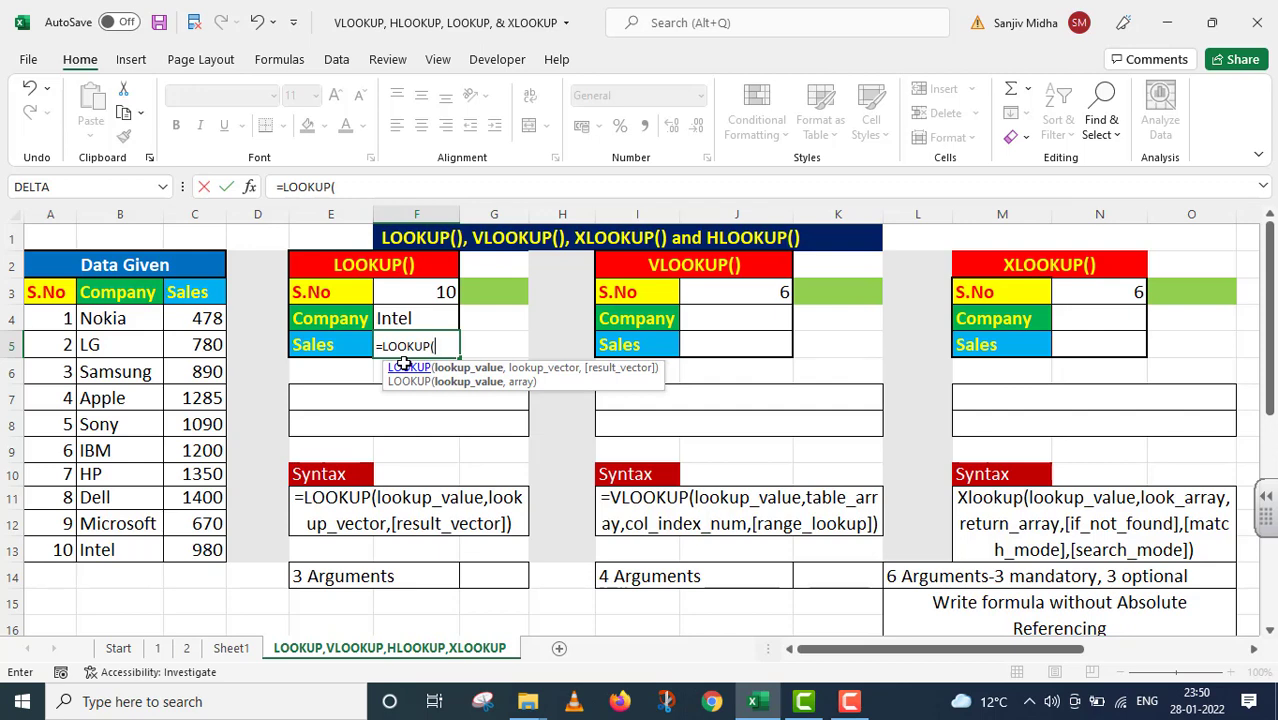
click(423, 289)
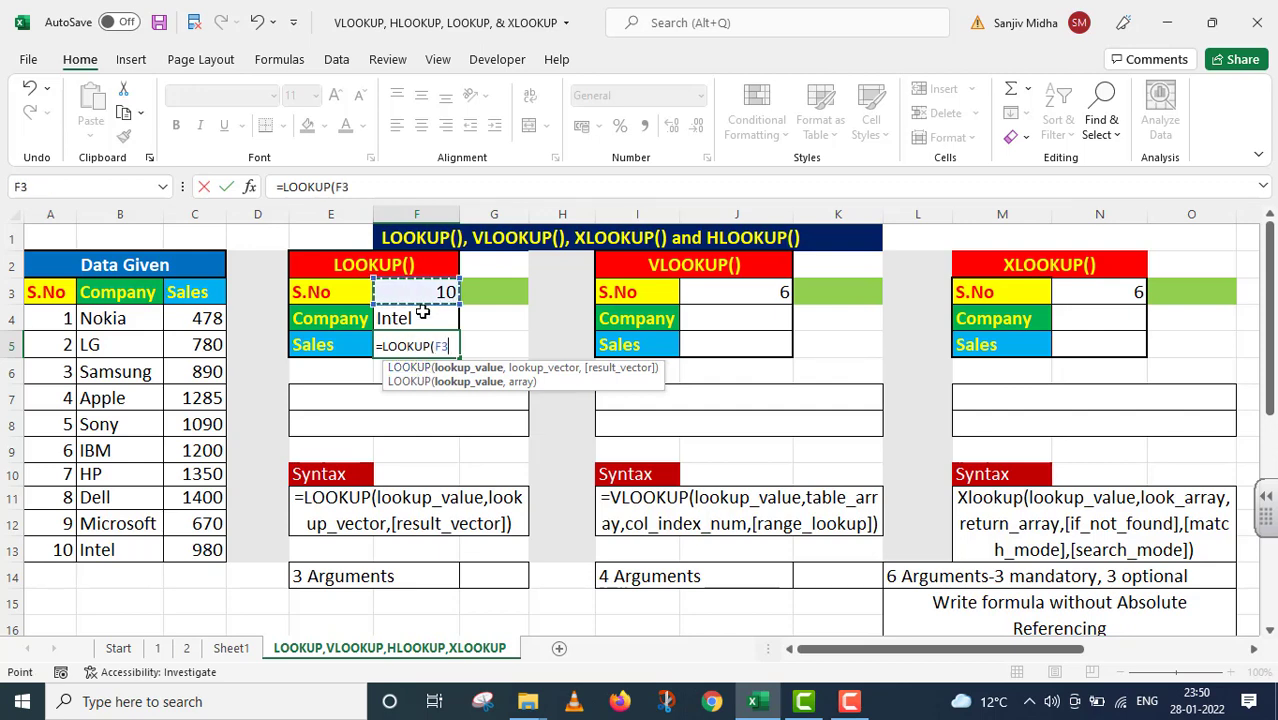
text(,)
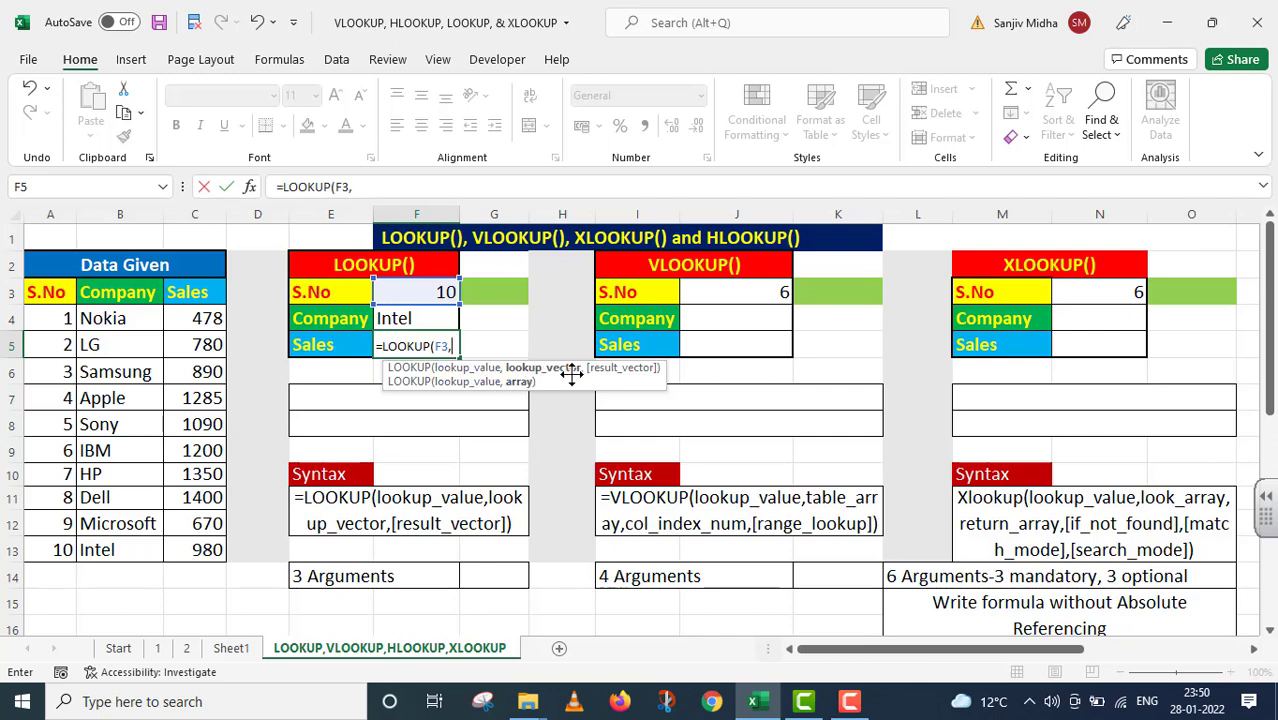
drag(62, 320, 50, 549)
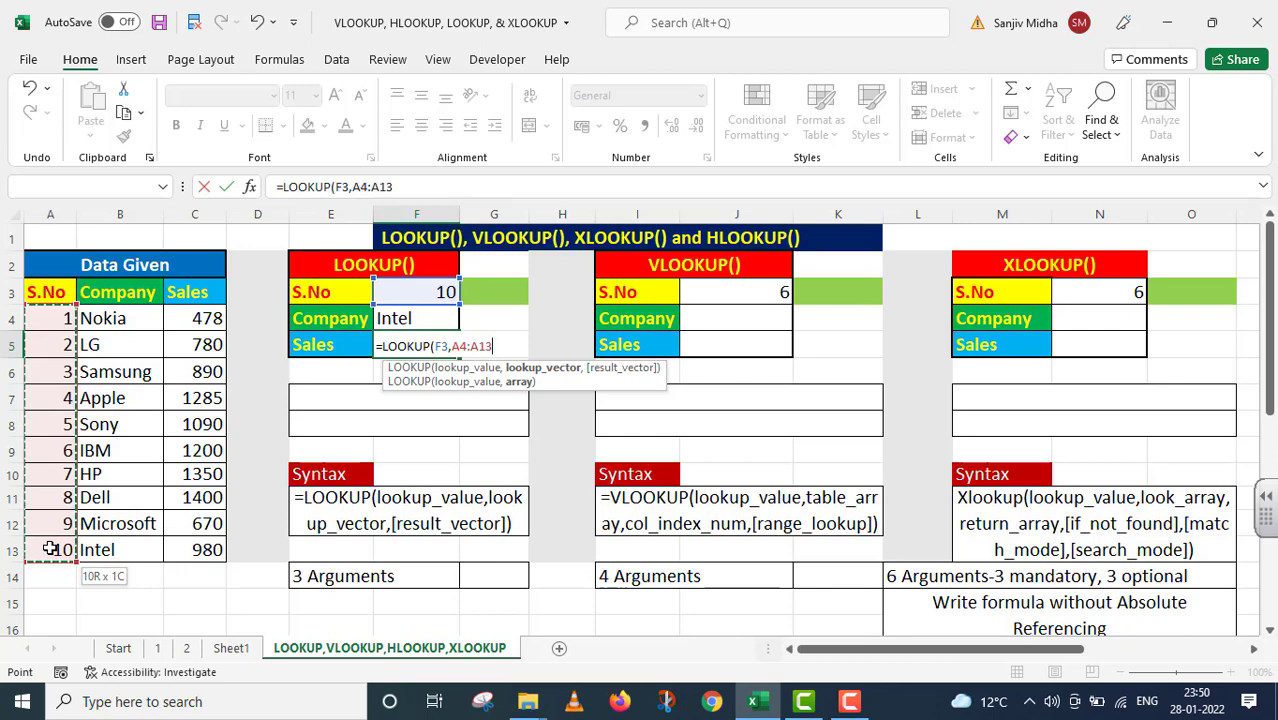
drag(50, 549, 55, 549)
text(,)
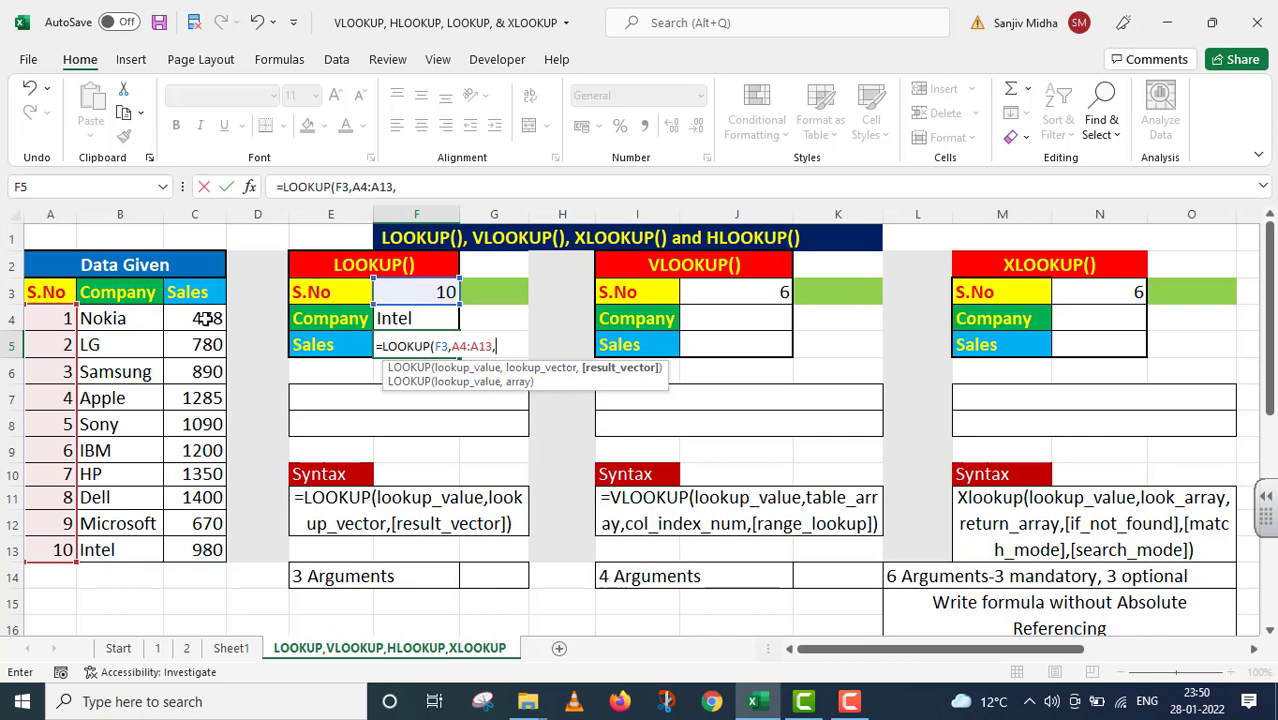
drag(202, 317, 182, 546)
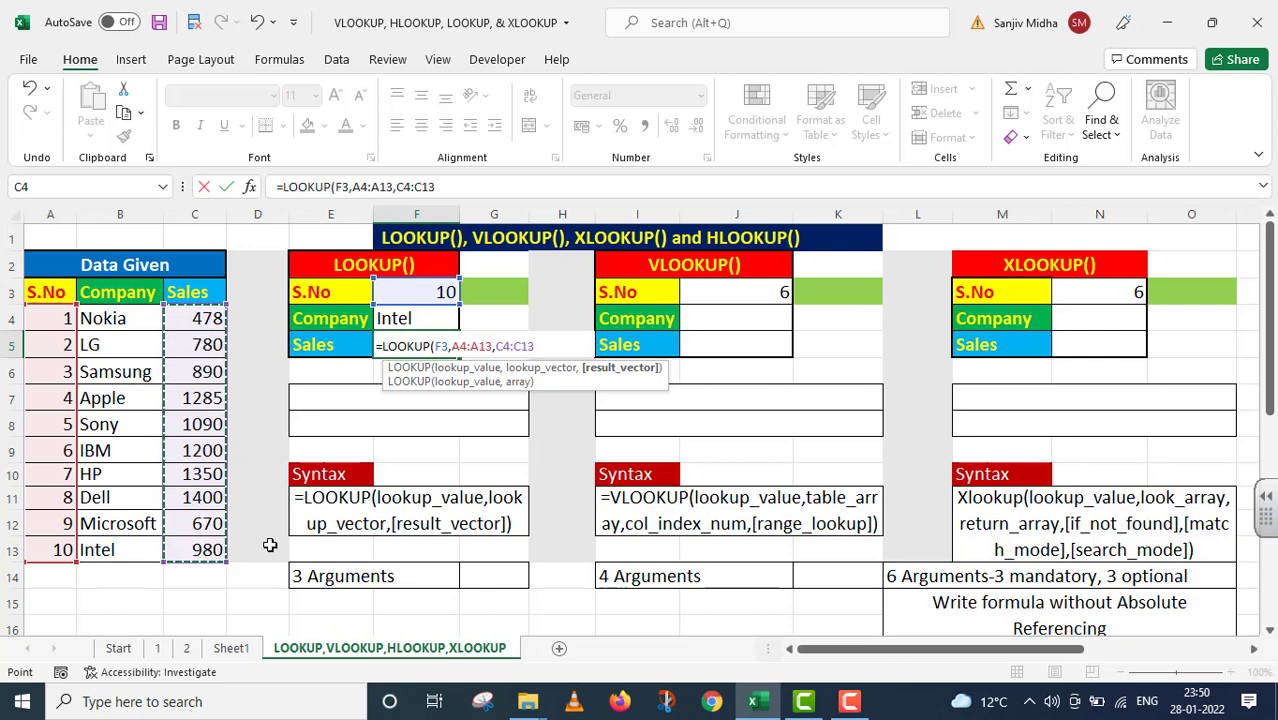
text())
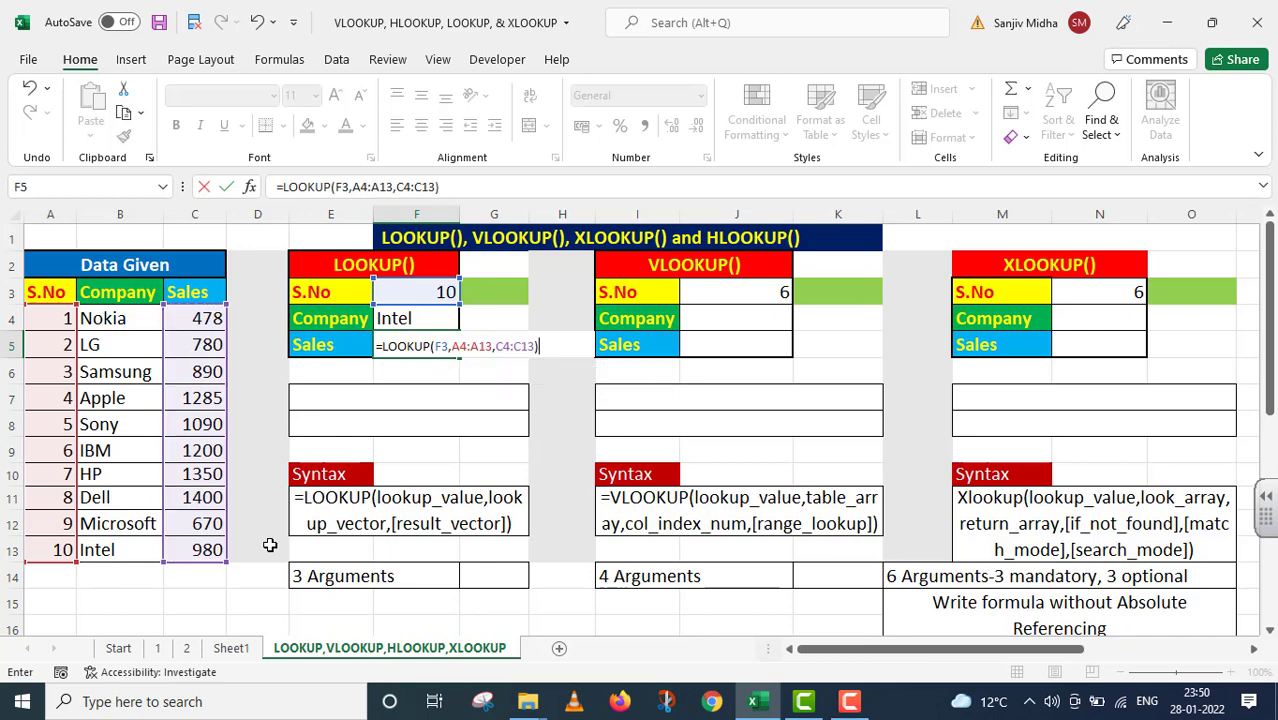
key(Return)
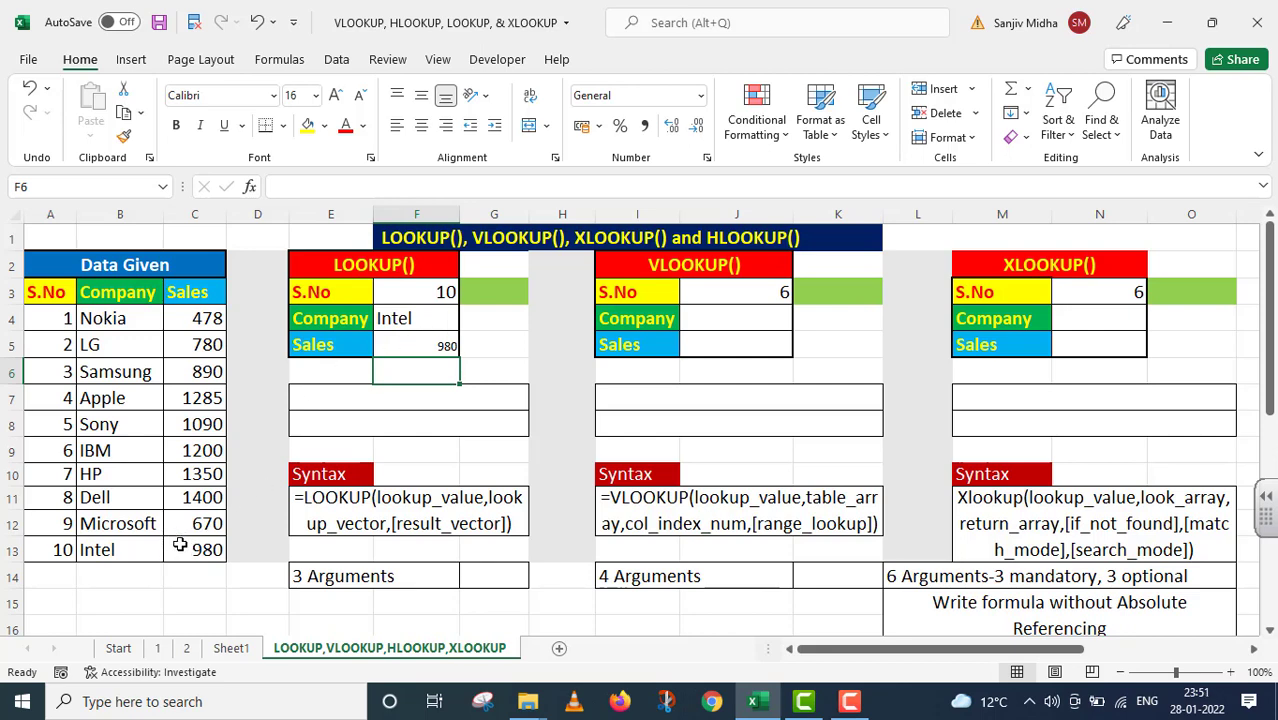
Set the font size of the LOOKUP Sales cell F5 to 16.
click(428, 340)
click(316, 95)
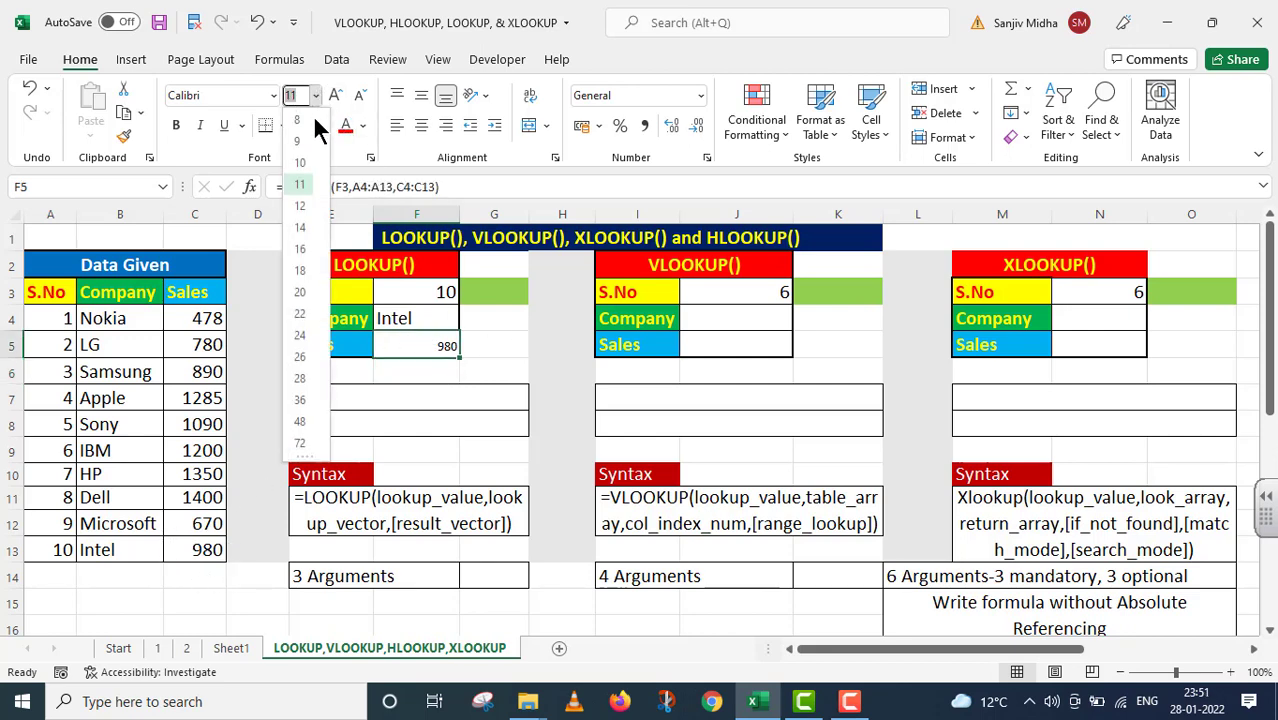
click(309, 262)
Set the font size of the VLOOKUP cells J3:J5 and the XLOOKUP cells N3:N5 to 16.
drag(731, 285, 735, 343)
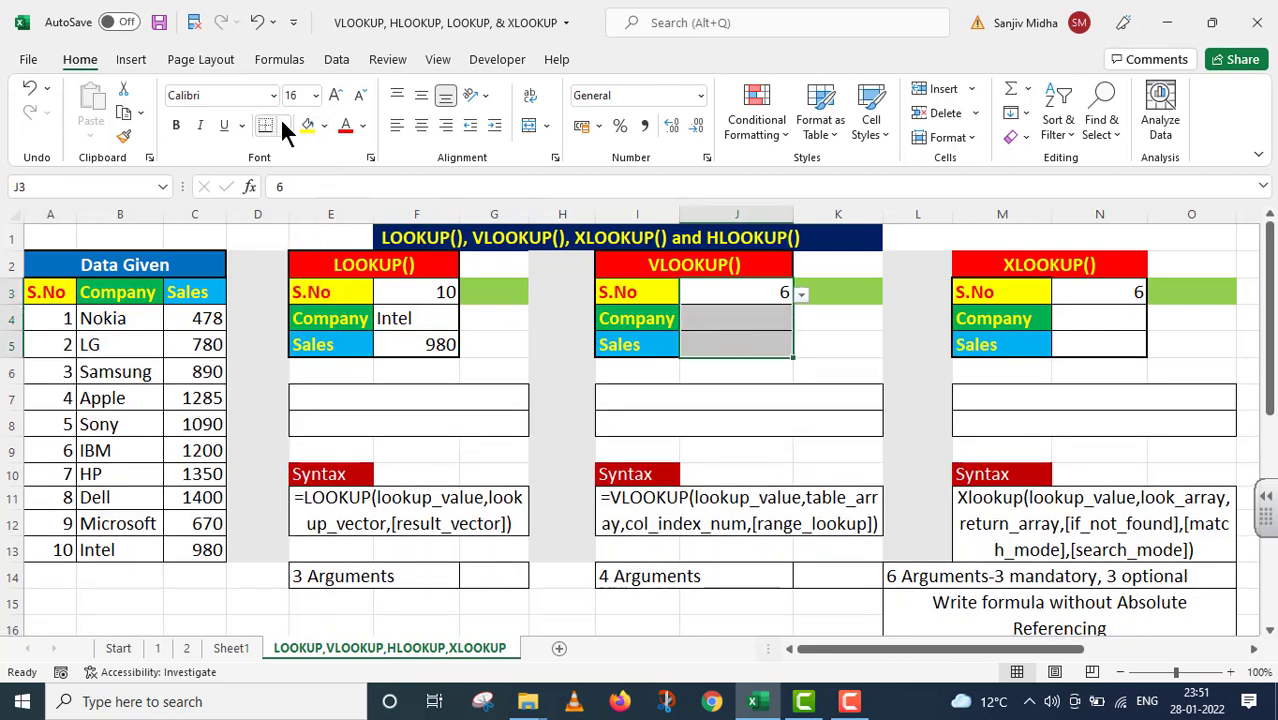
click(316, 95)
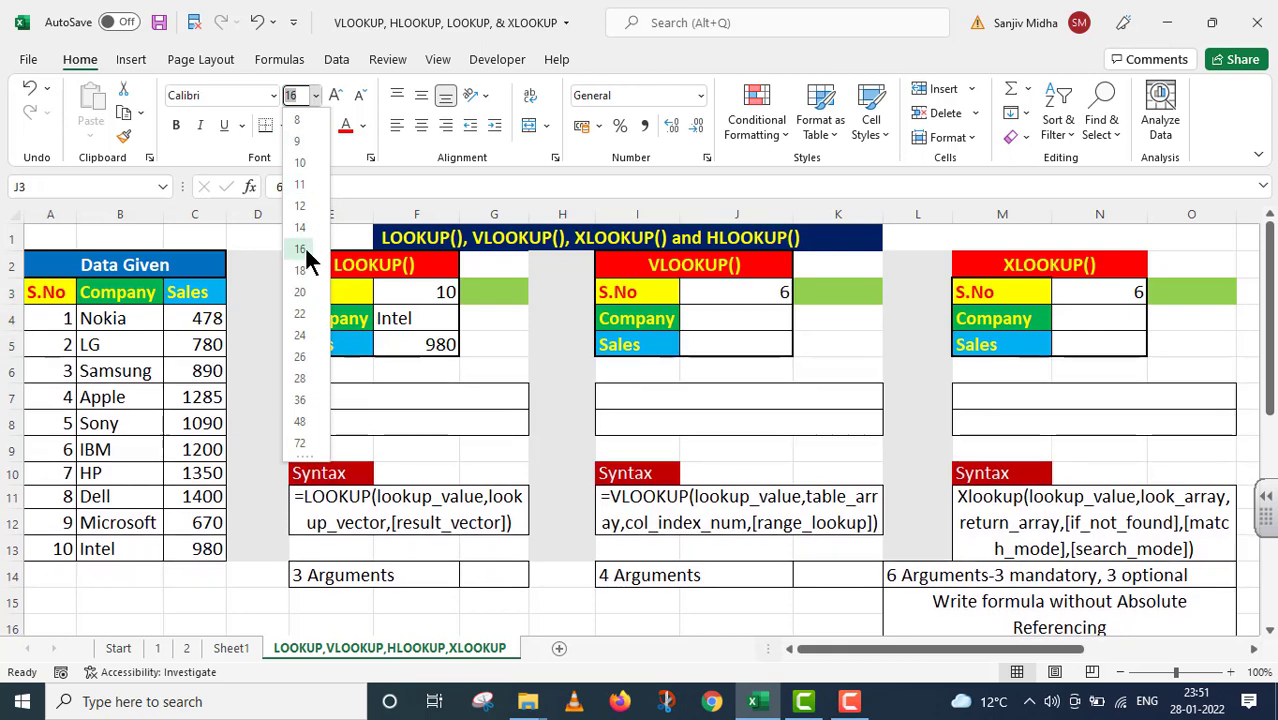
click(304, 250)
drag(1105, 285, 1100, 345)
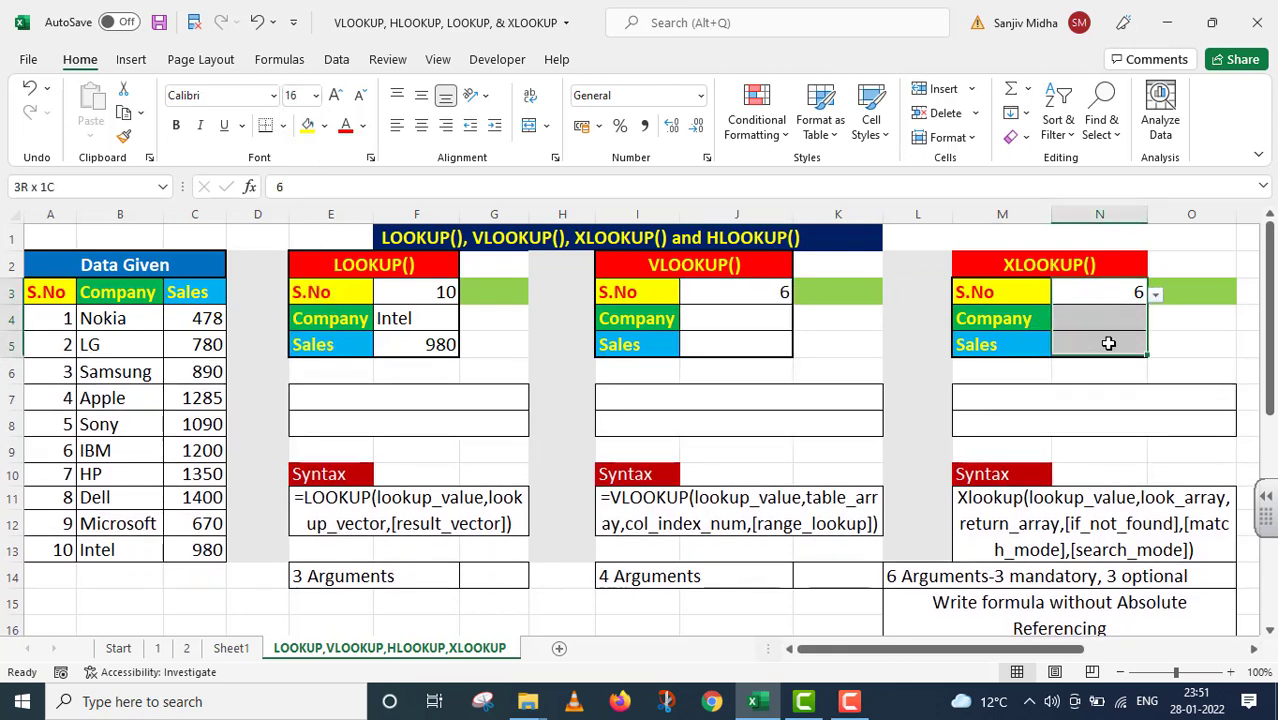
click(316, 95)
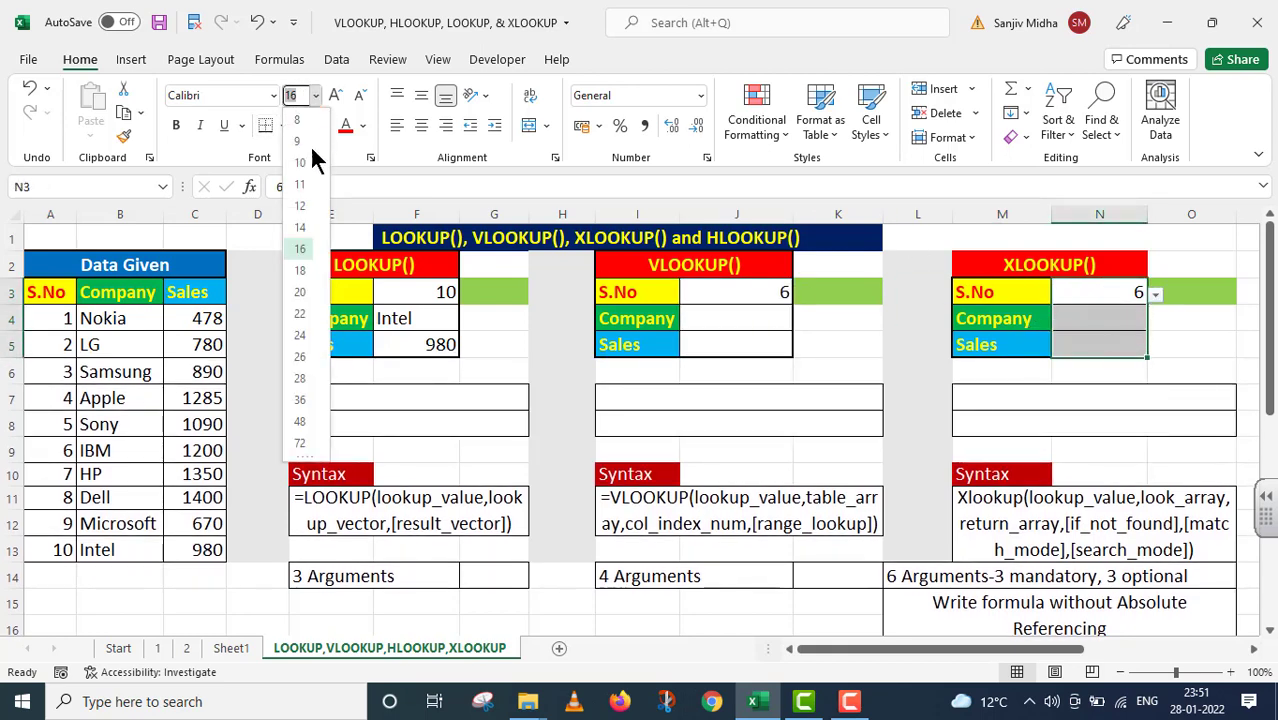
click(302, 250)
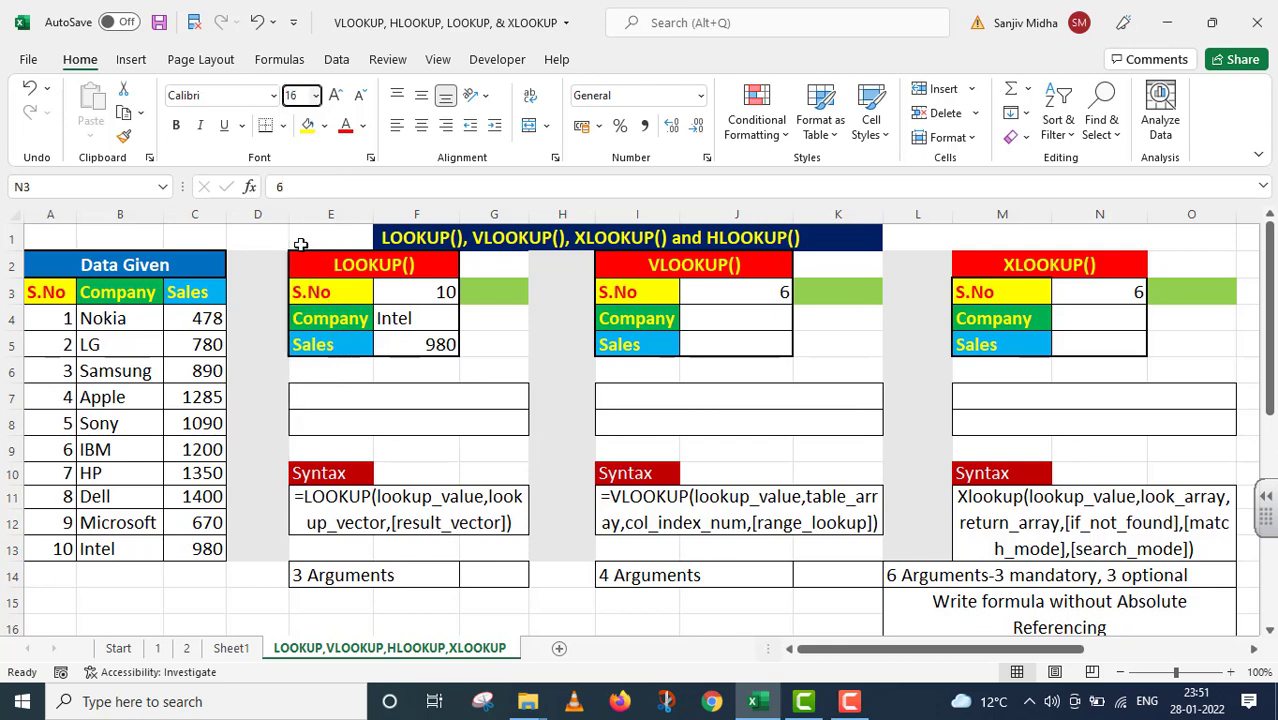
click(524, 372)
Choose serial number 4 in cell F3 to test both the Company and Sales lookups.
click(424, 293)
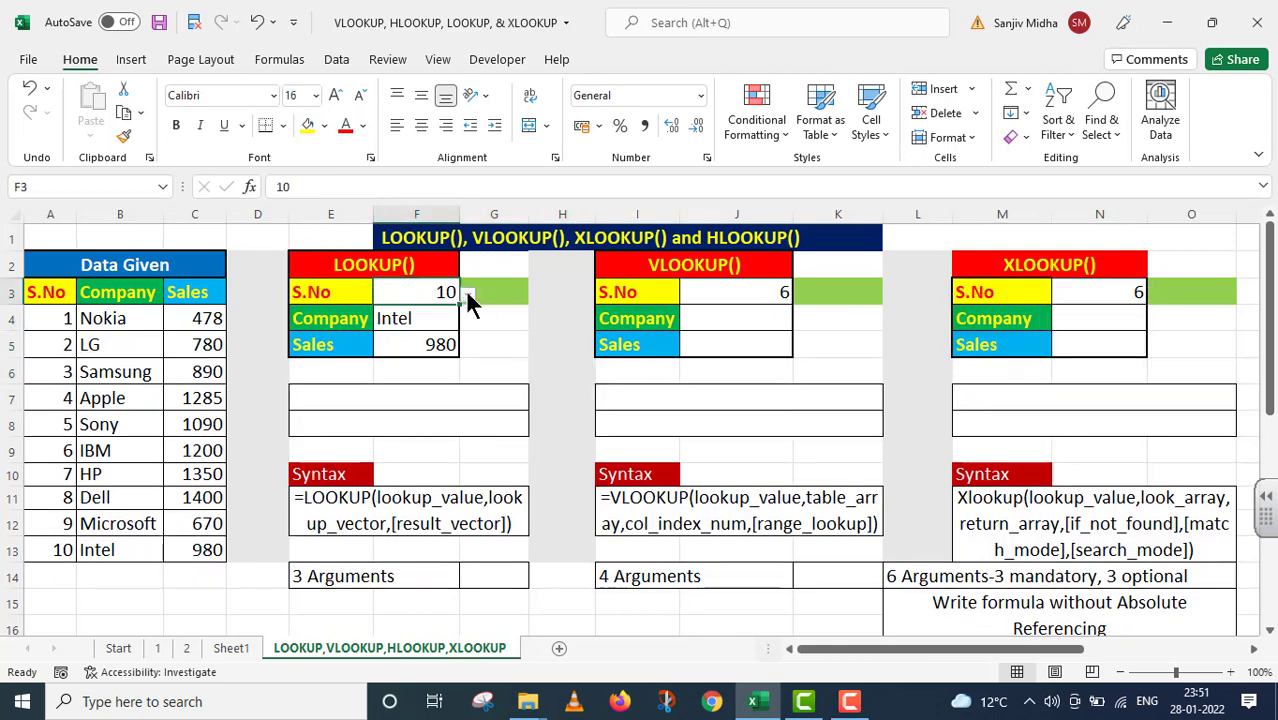
click(467, 294)
click(414, 327)
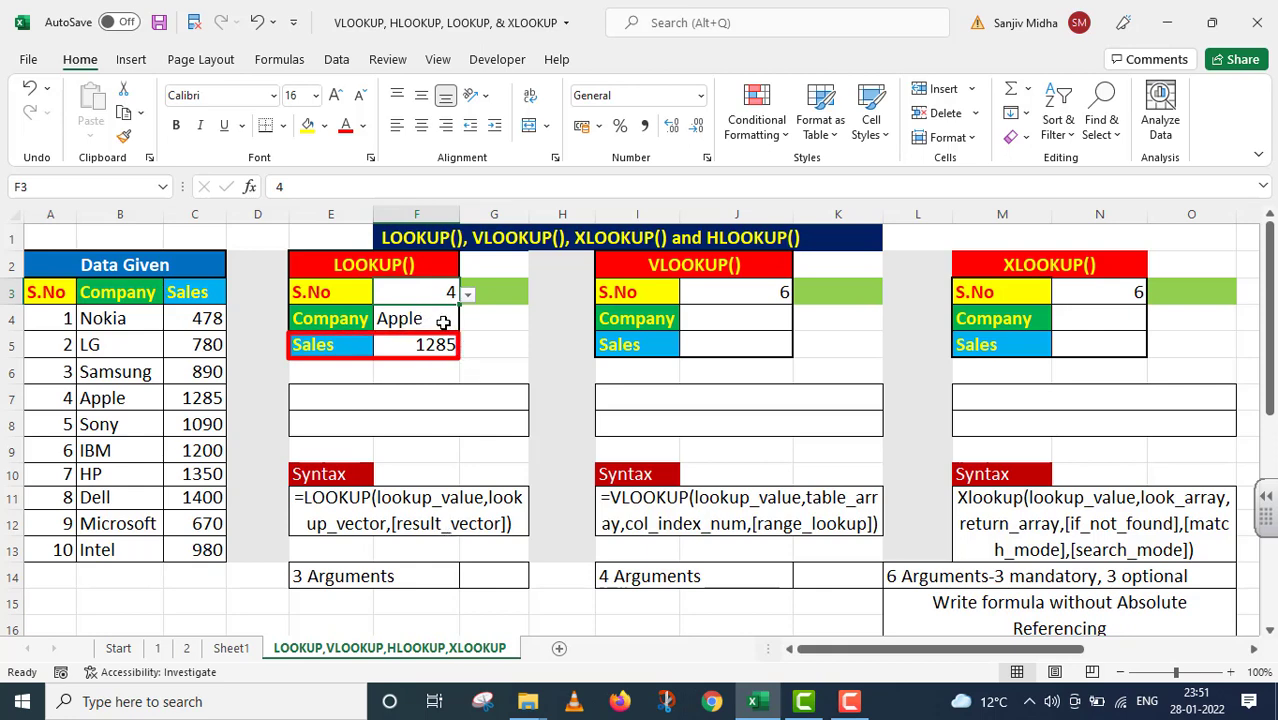
Copy the LOOKUP Company formula from F4 into cell E7 as the text =LOOKUP(F3,A4:B13), using a leading apostrophe.
click(441, 320)
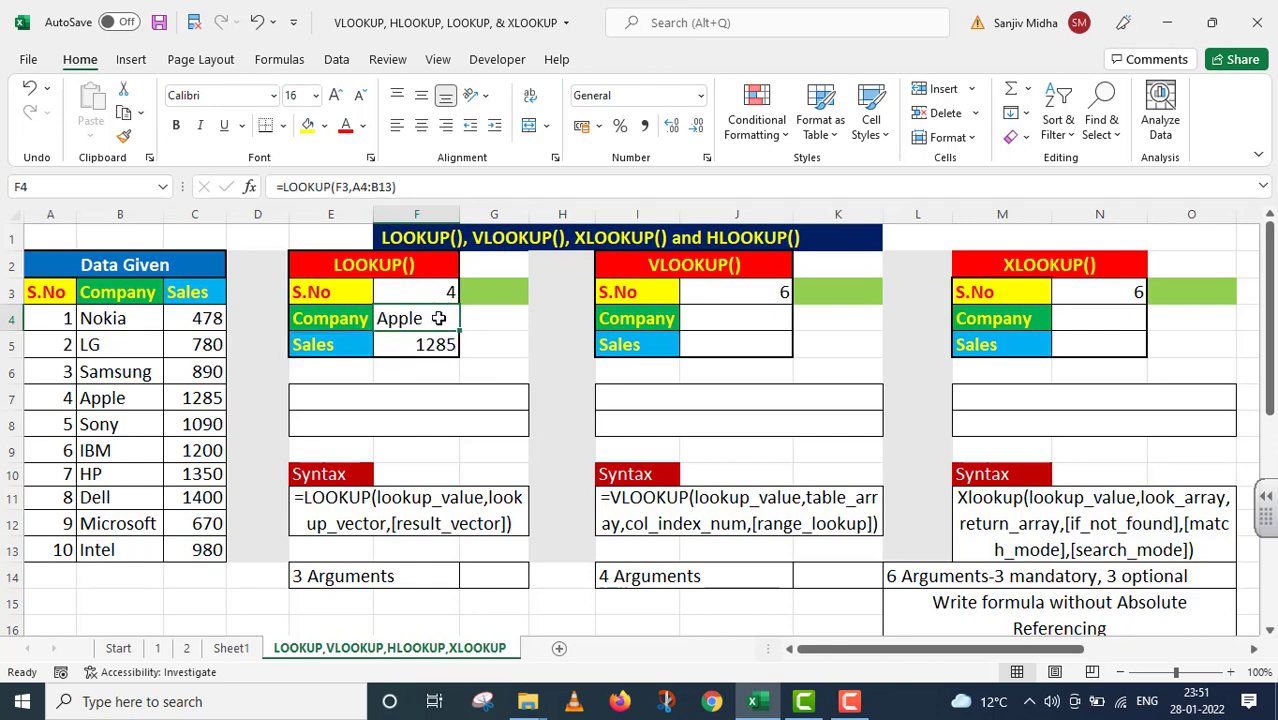
drag(419, 188, 272, 188)
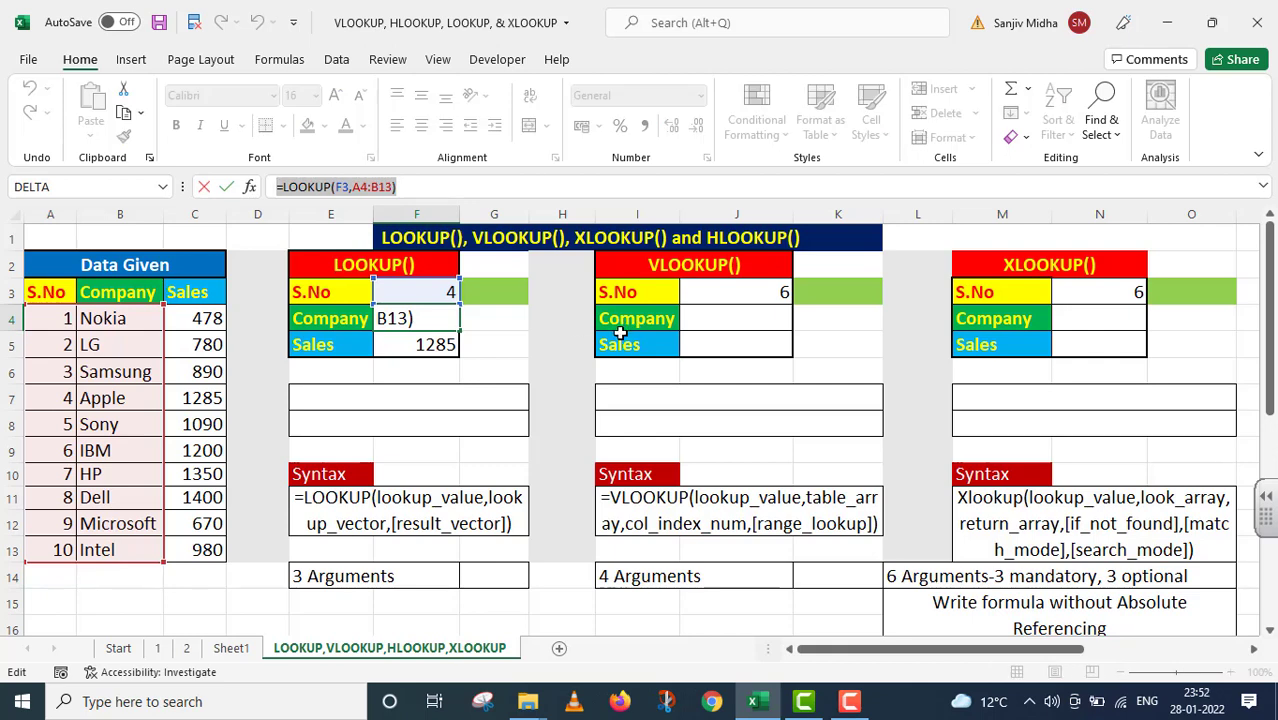
key(ctrl+c)
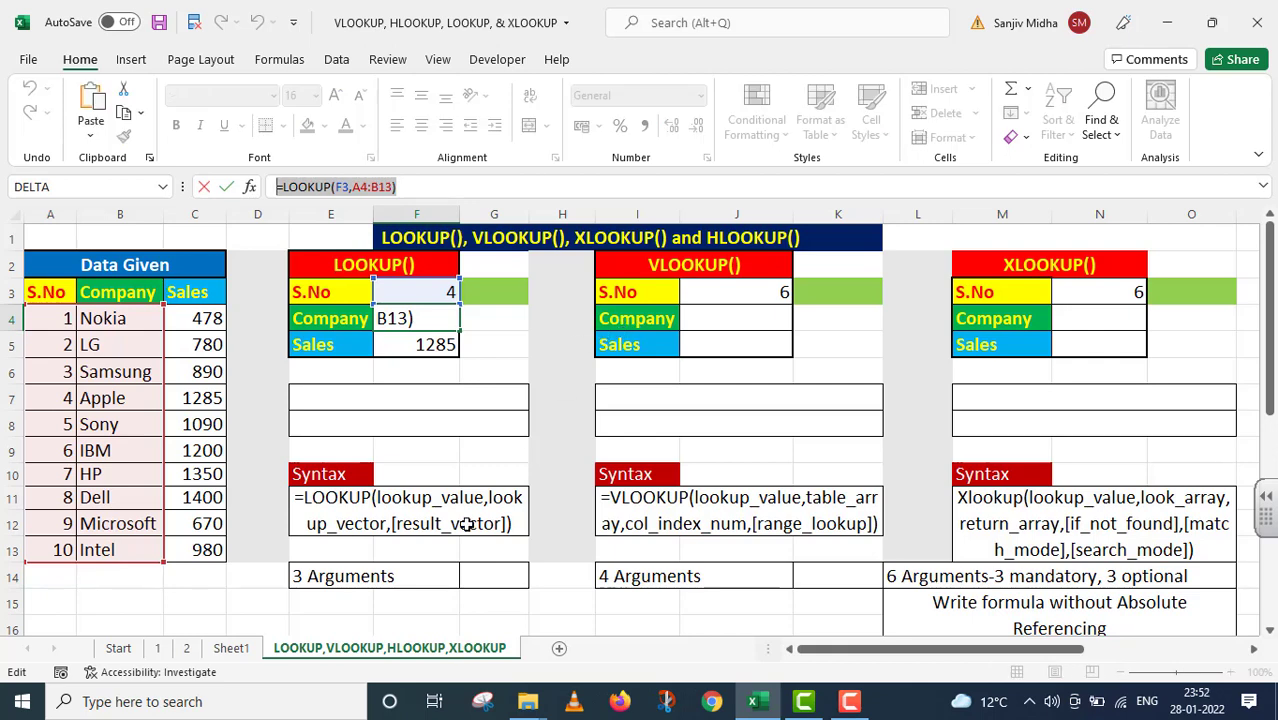
click(360, 397)
text(')
key(ctrl+v)
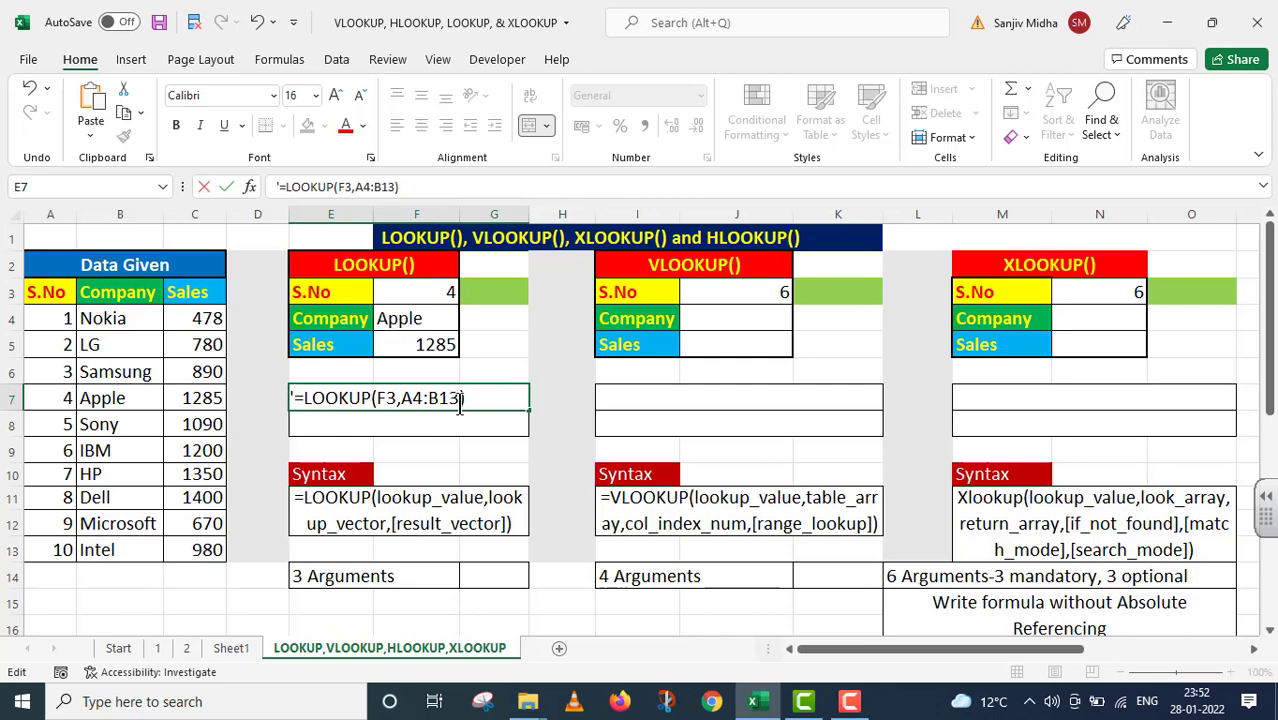
Copy the LOOKUP Sales formula from F5 into cell E8 as the text =LOOKUP(F3,A4:A13,C4:C13), using a leading apostrophe.
click(422, 342)
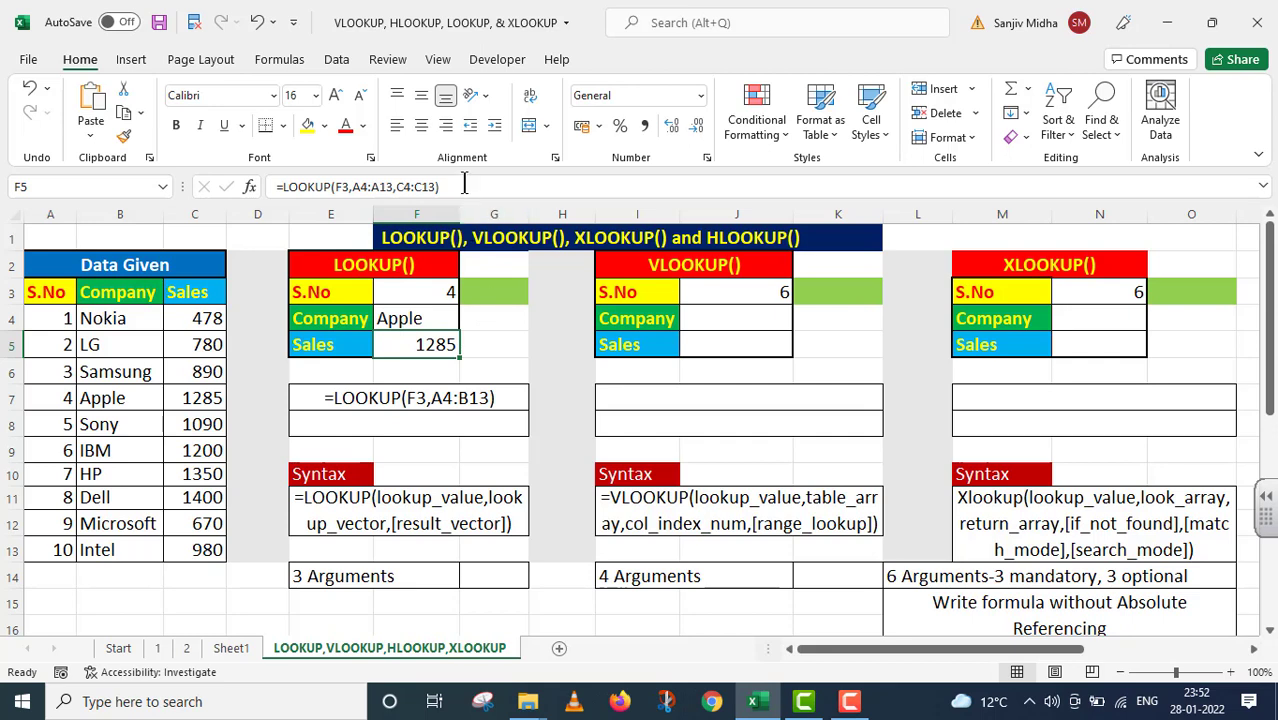
drag(464, 184, 244, 213)
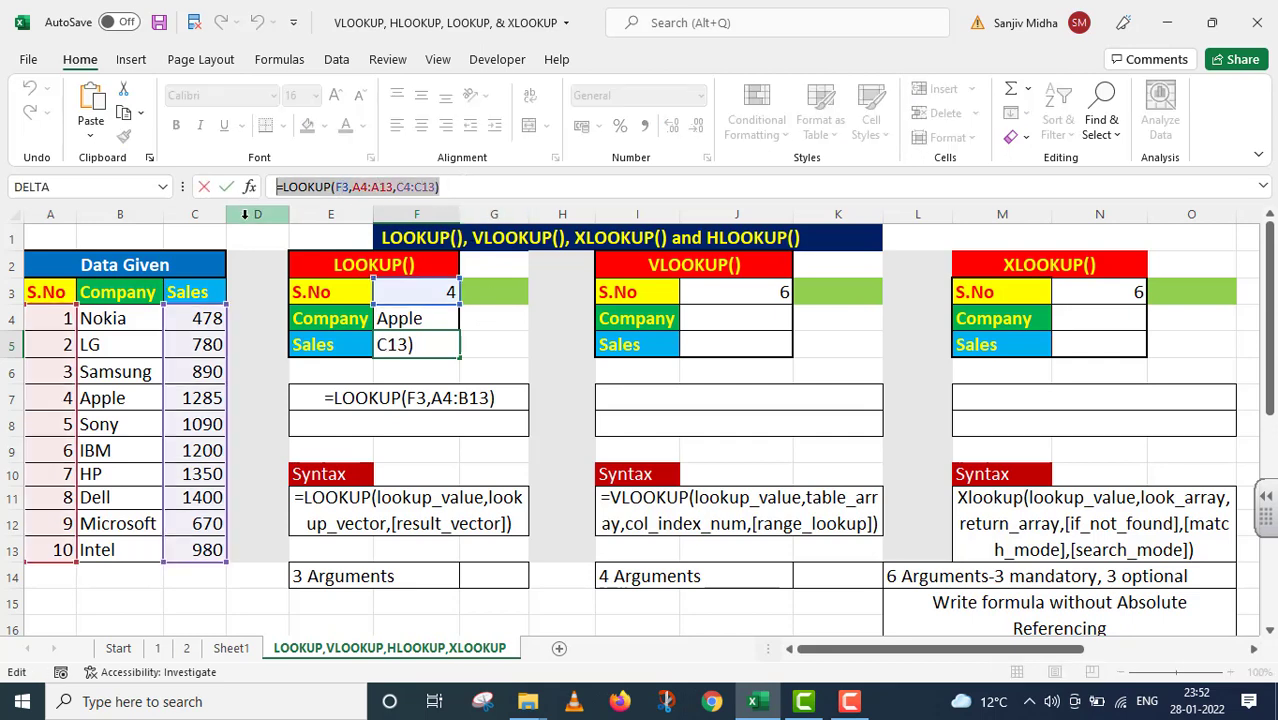
key(ctrl+c)
key(Return)
double_click(330, 429)
key(ctrl+v)
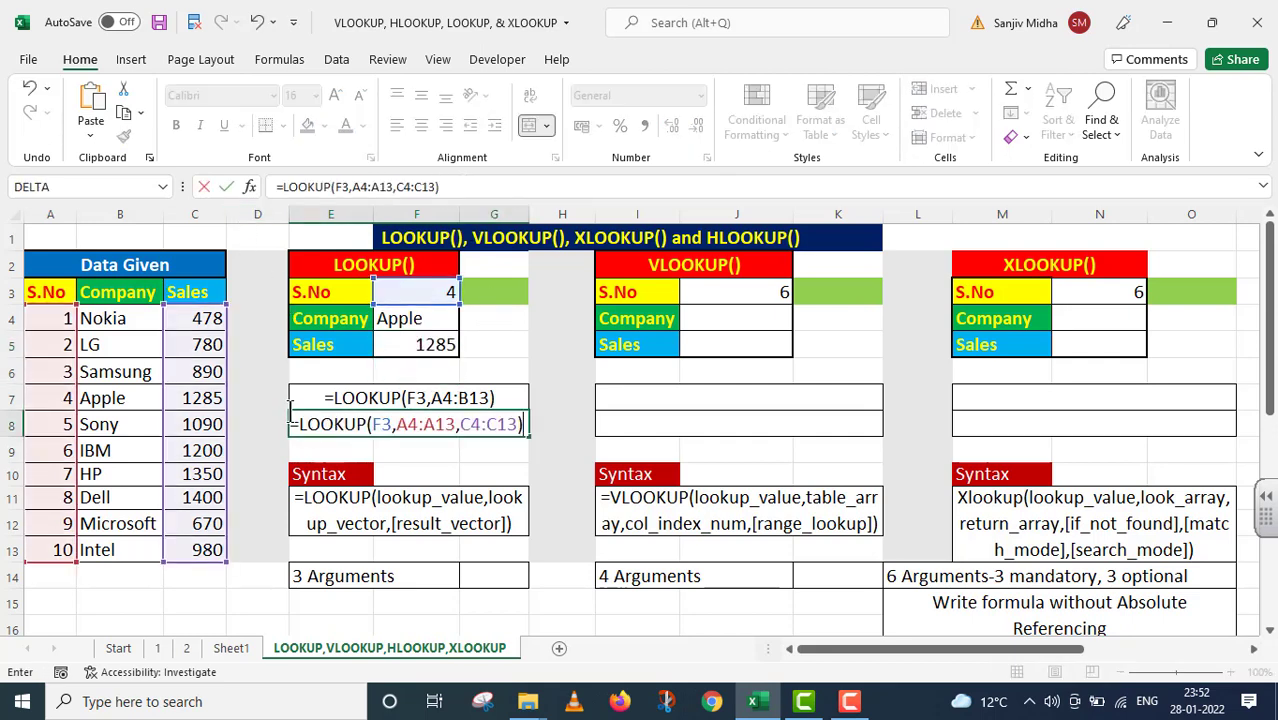
text(')
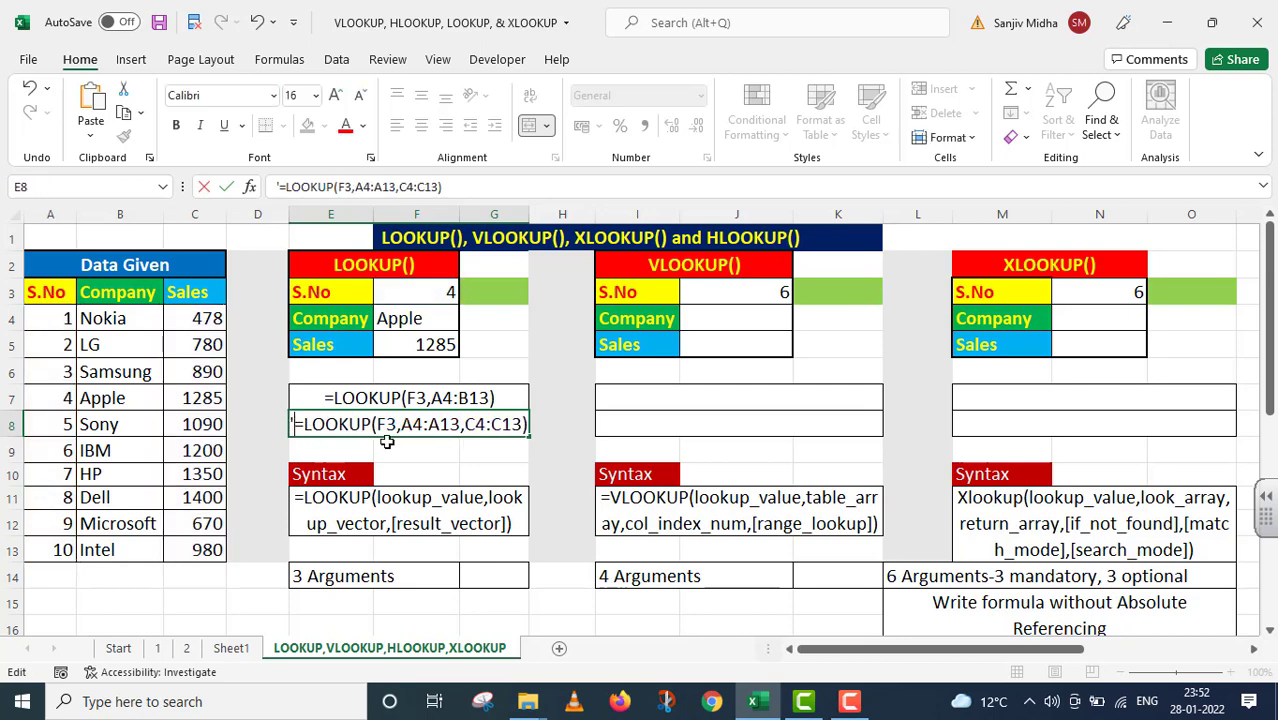
click(417, 452)
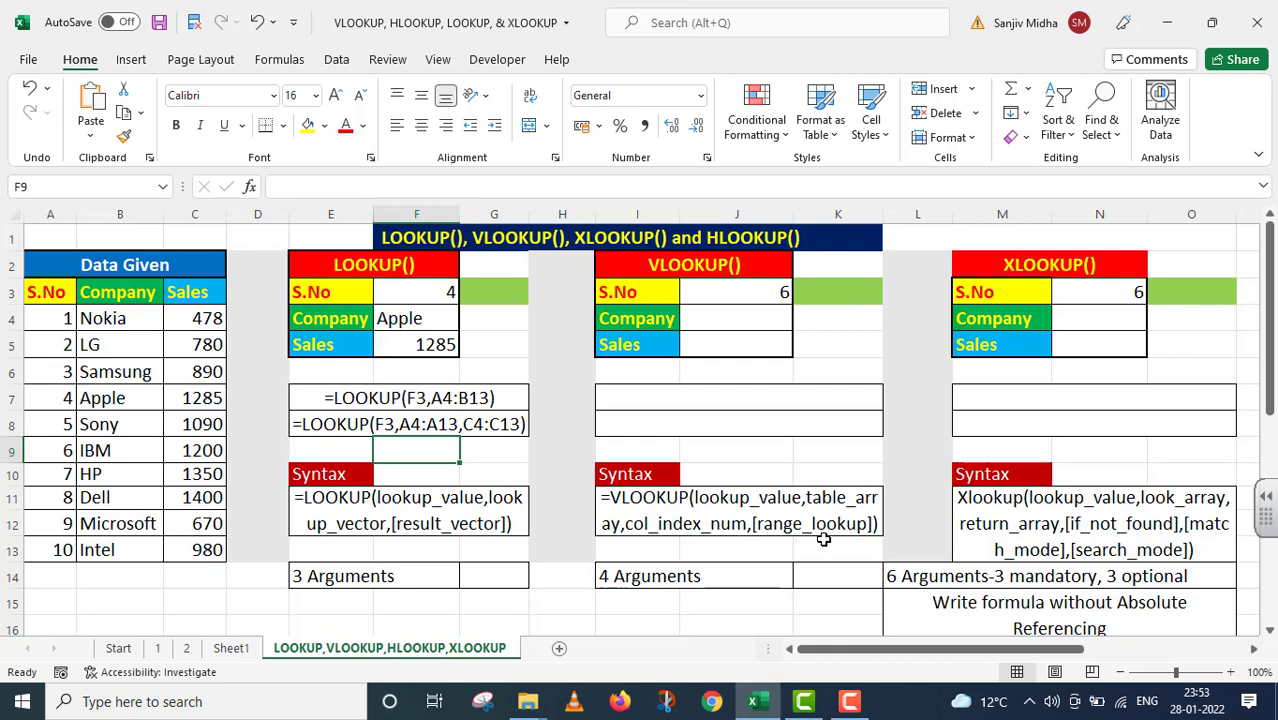
Enter the formula =VLOOKUP(J3,A3:C13,2,FALSE) in the VLOOKUP Company cell J4.
click(702, 314)
double_click(702, 314)
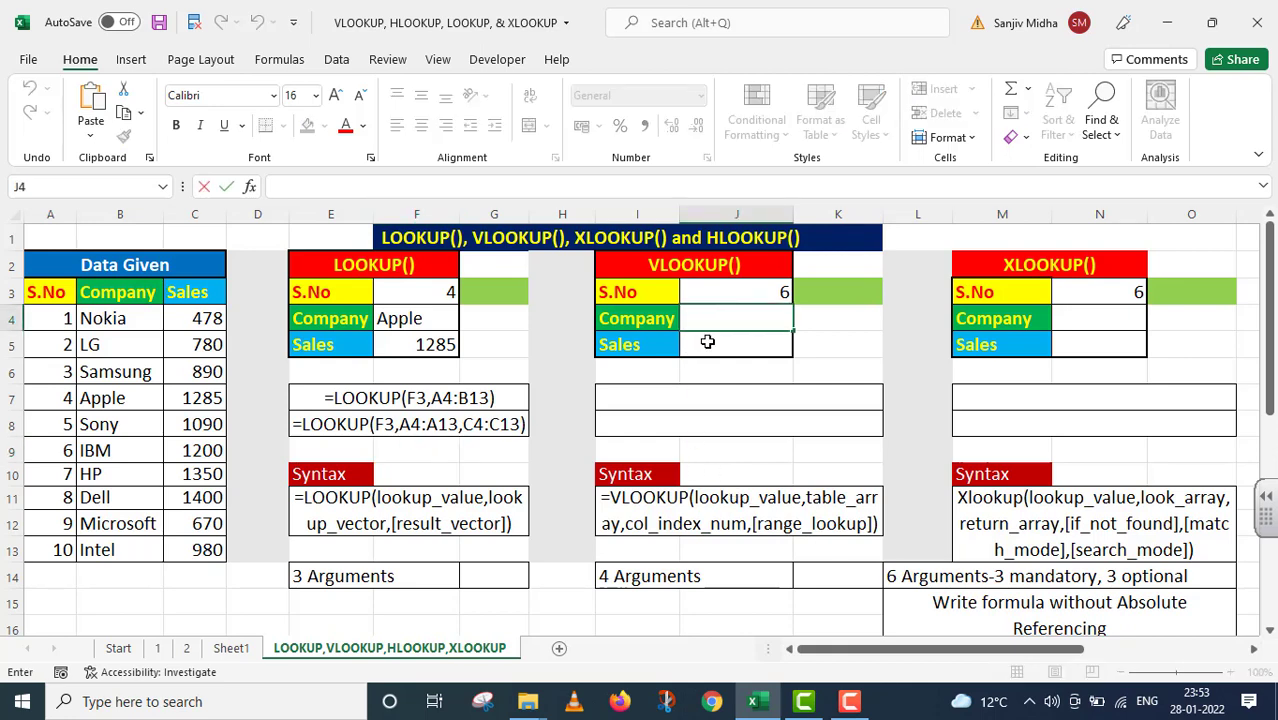
text(=)
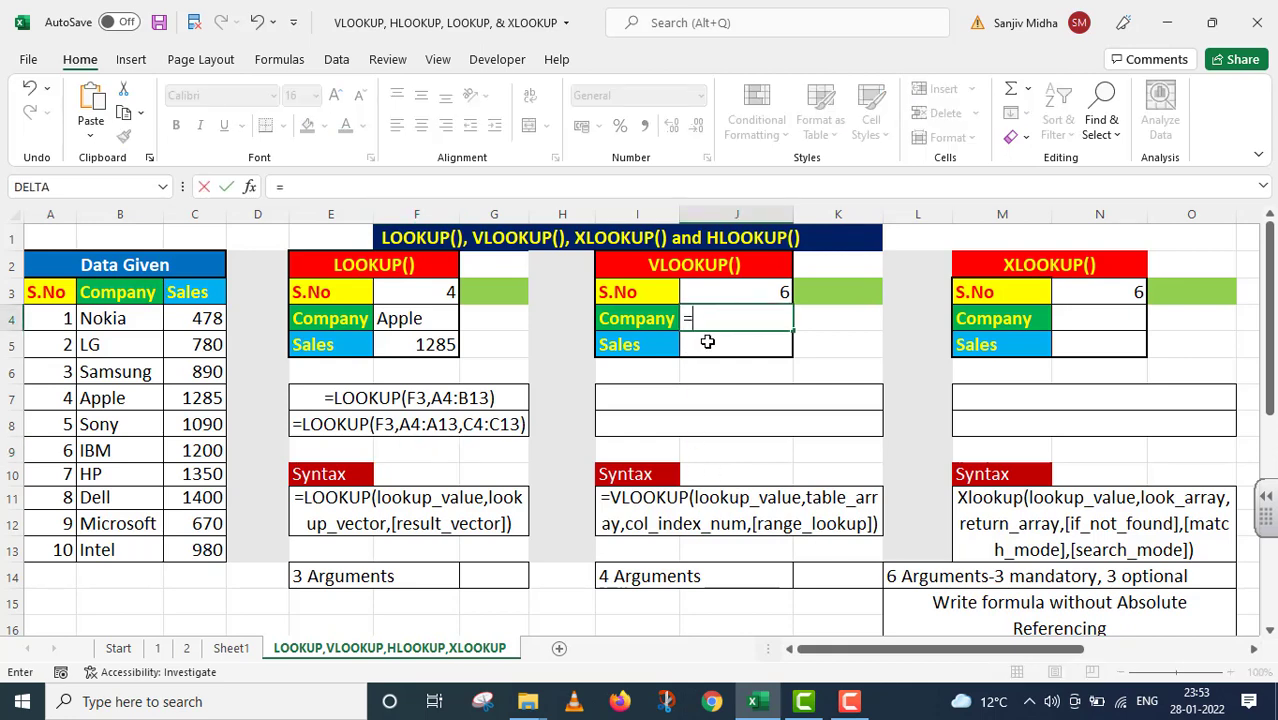
text(VLOOKU)
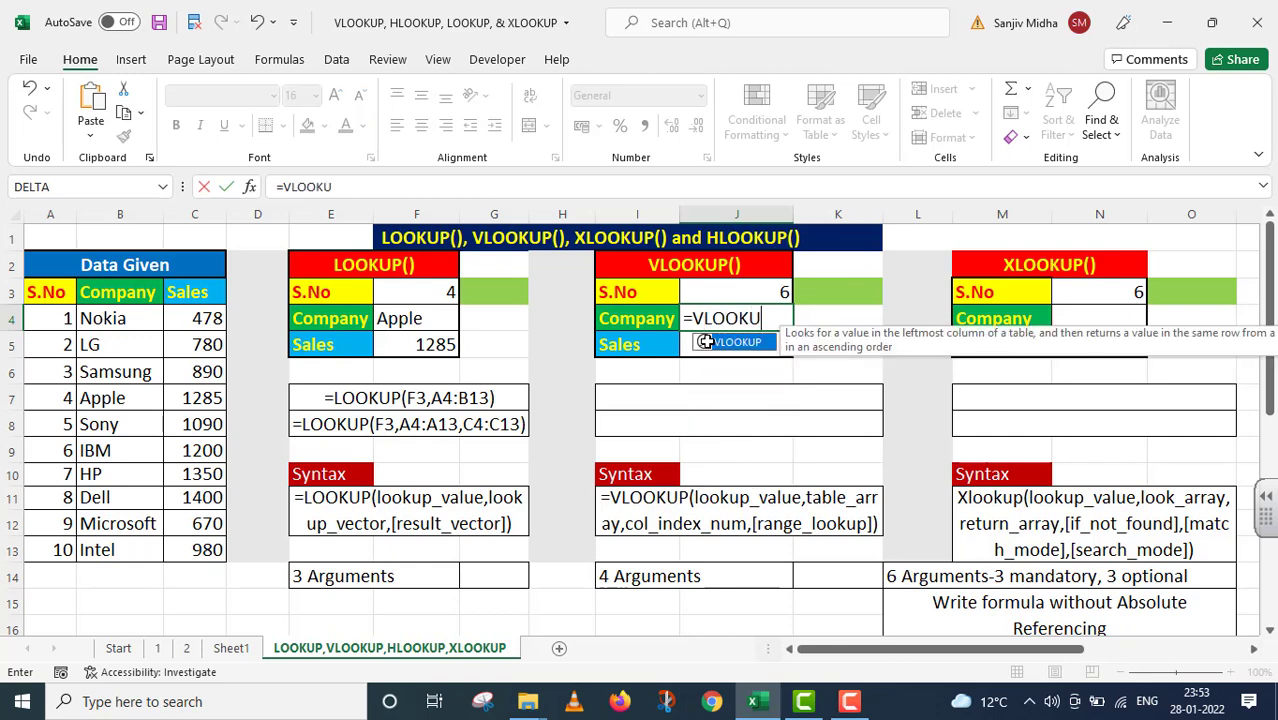
text(P()
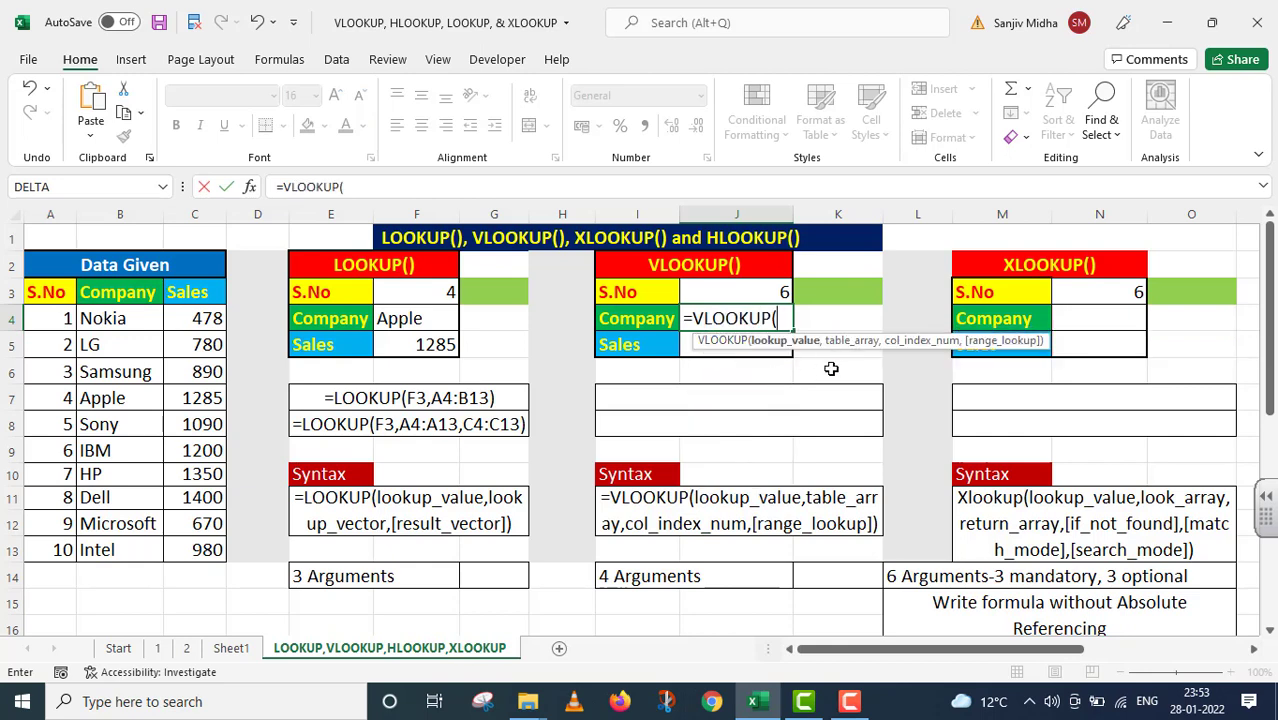
click(752, 290)
text(,)
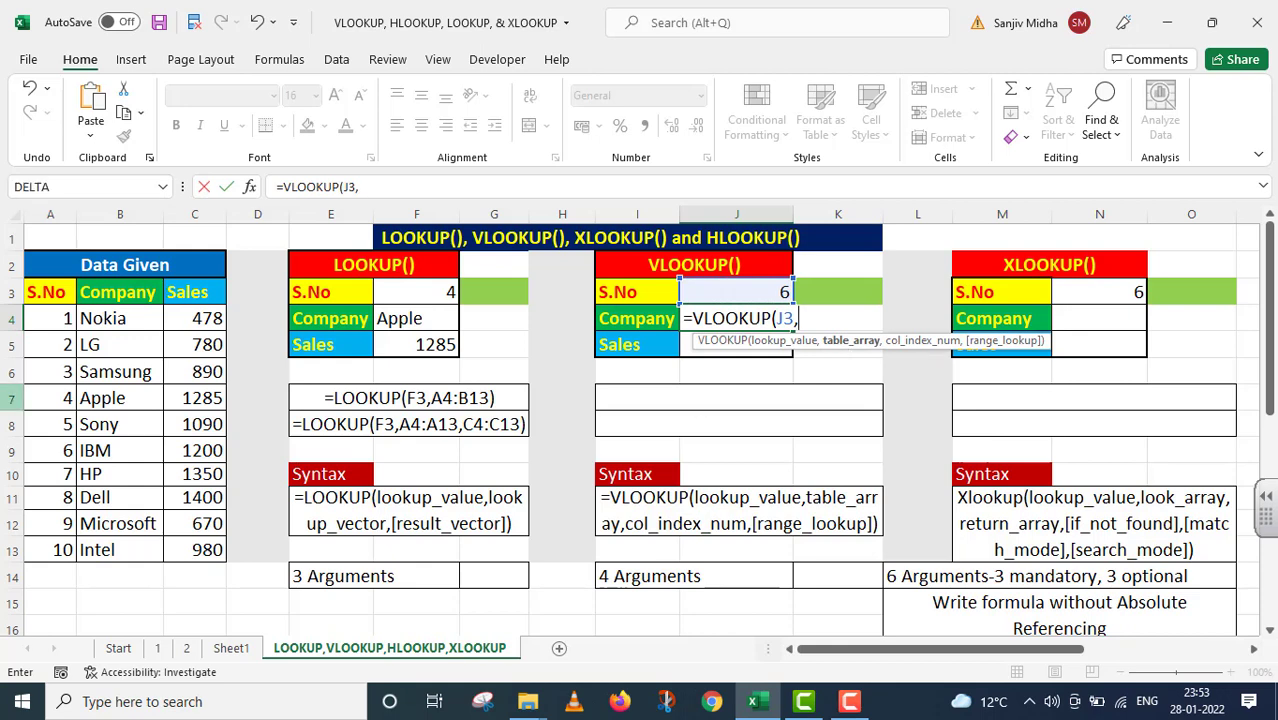
drag(50, 292, 173, 544)
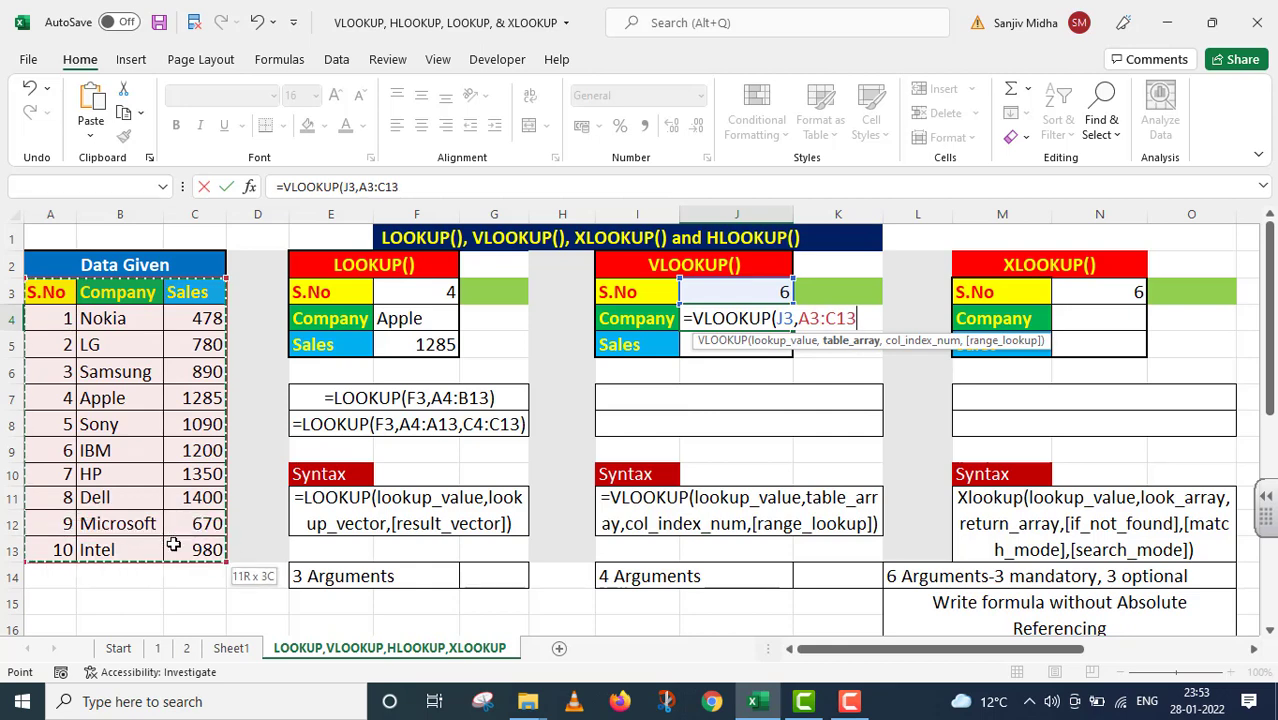
text(,)
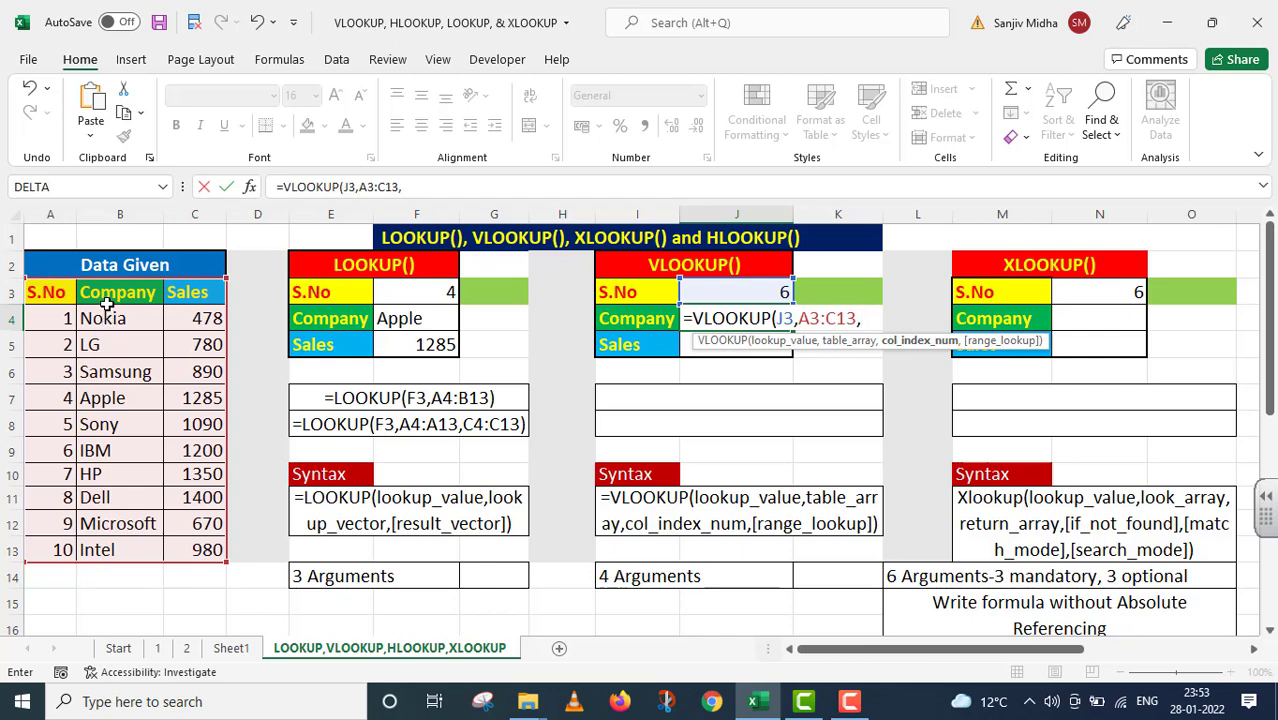
text(2,)
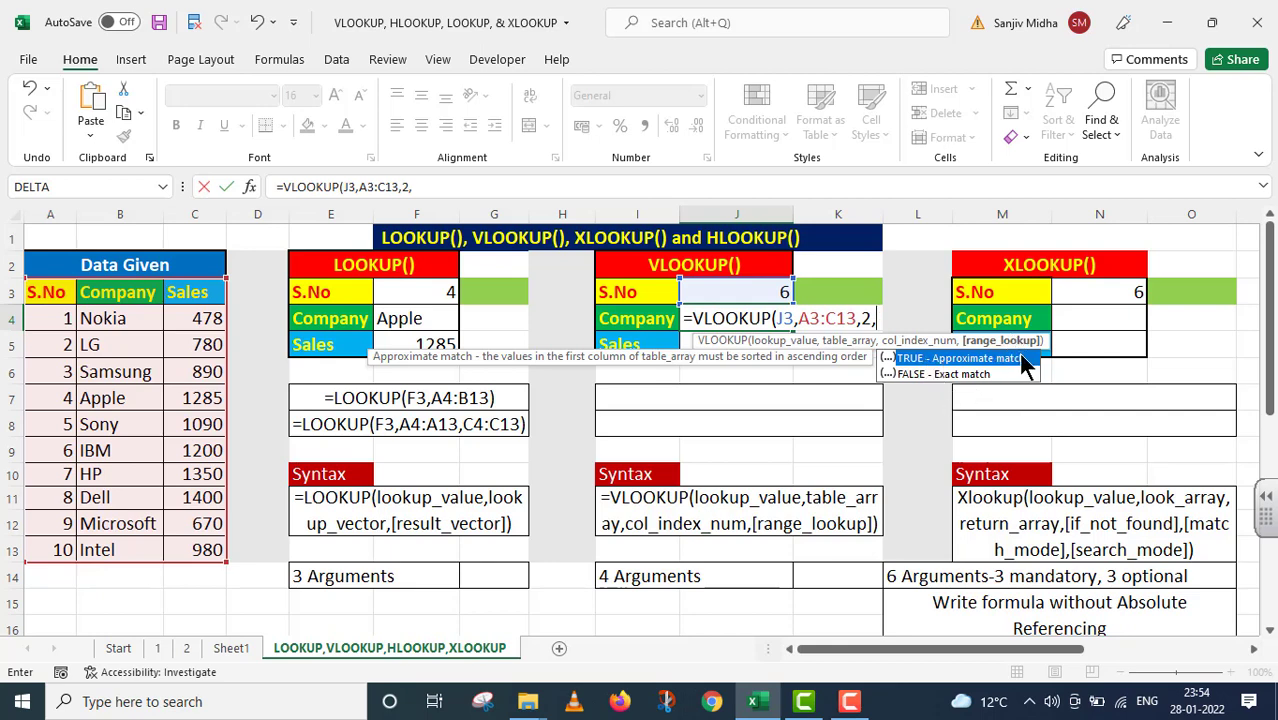
double_click(910, 376)
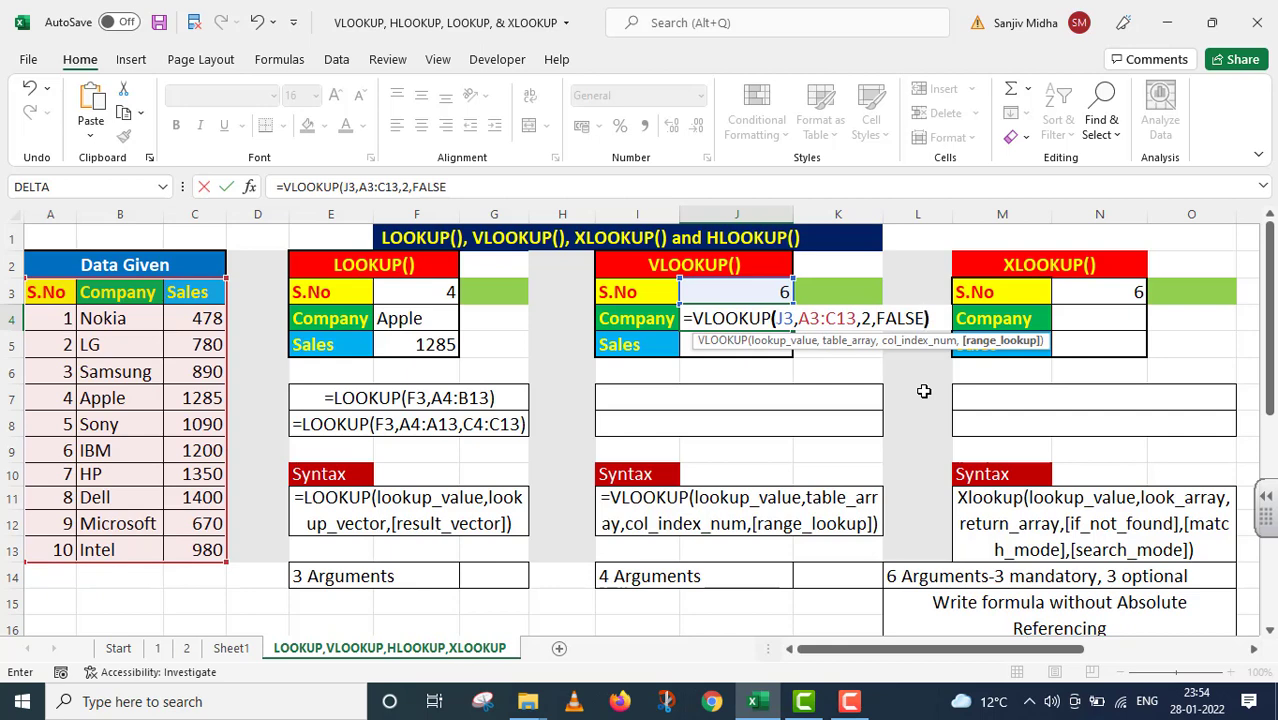
text())
key(Return)
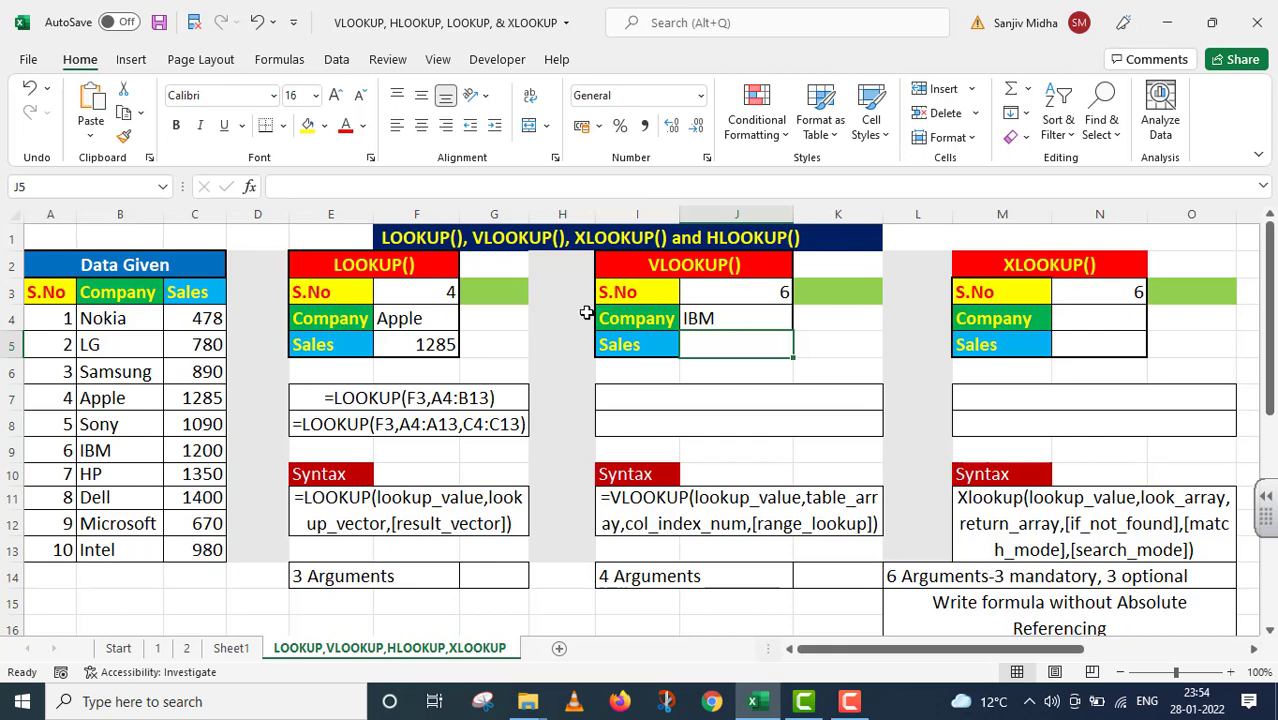
Choose serial number 9 in cell J3 to test the VLOOKUP Company formula.
click(730, 288)
click(802, 294)
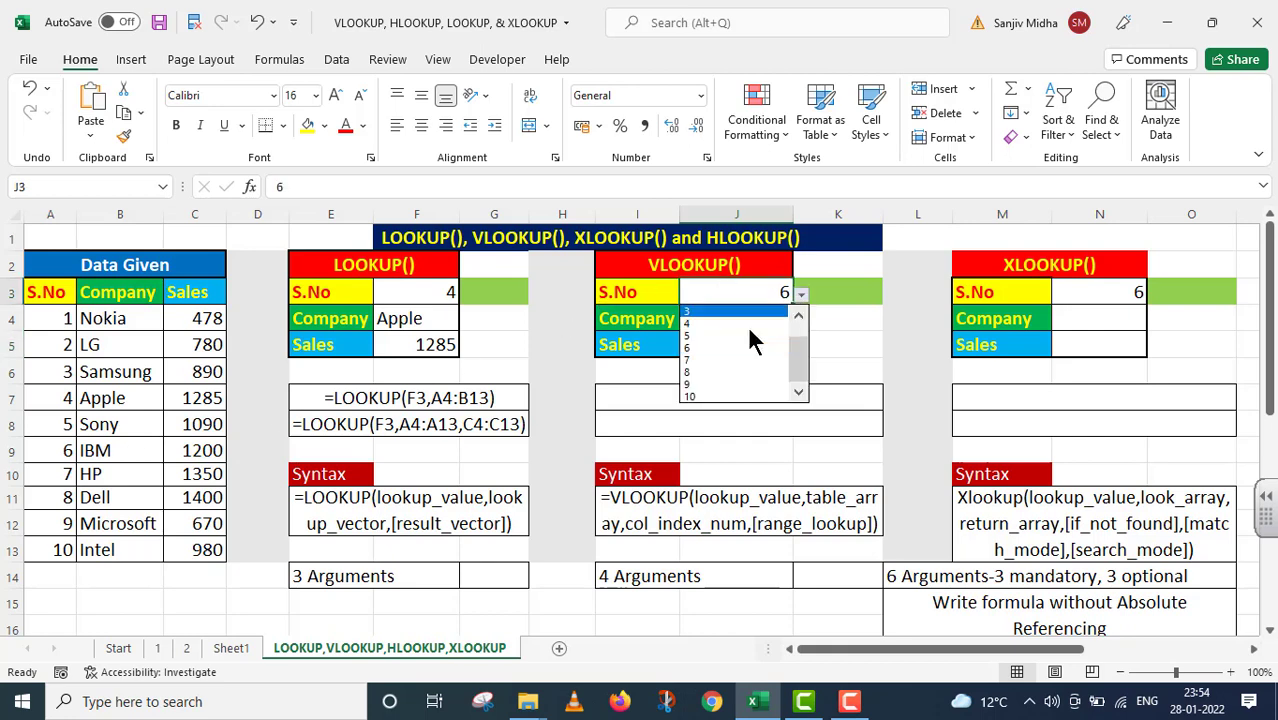
click(718, 382)
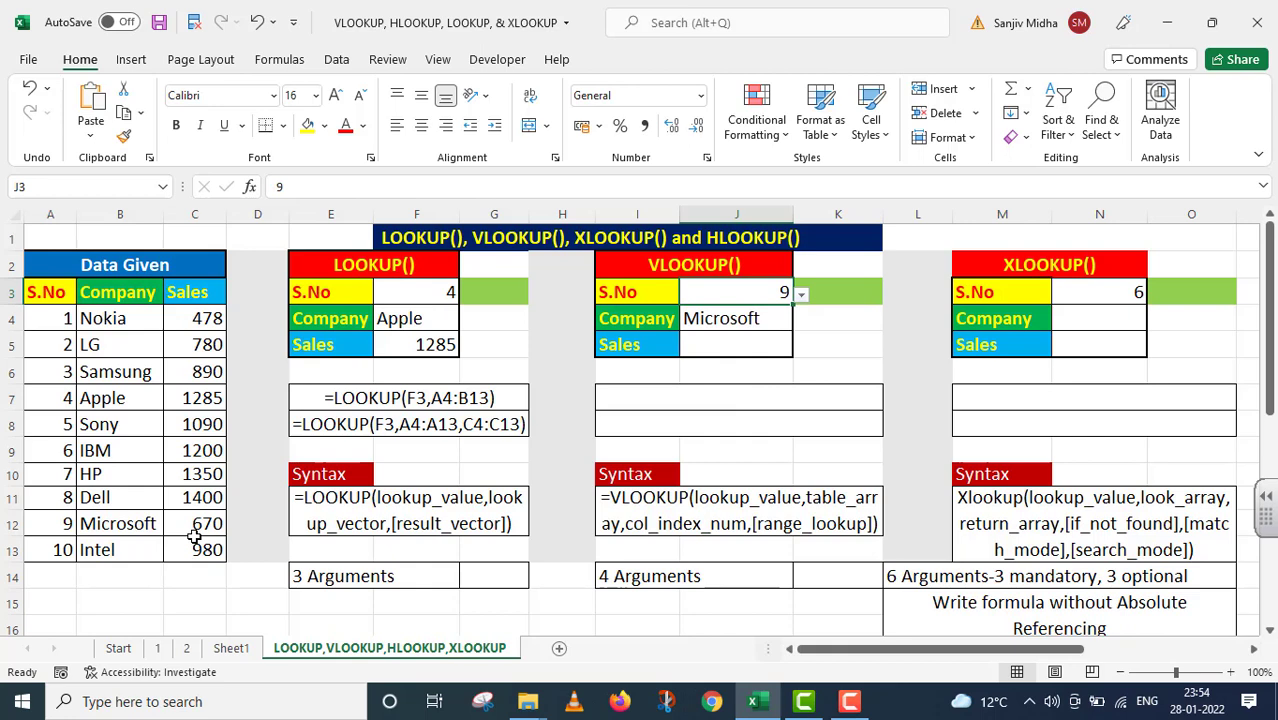
Enter the formula =VLOOKUP(J3,A3:C13,3,FALSE) in the VLOOKUP Sales cell J5.
double_click(700, 344)
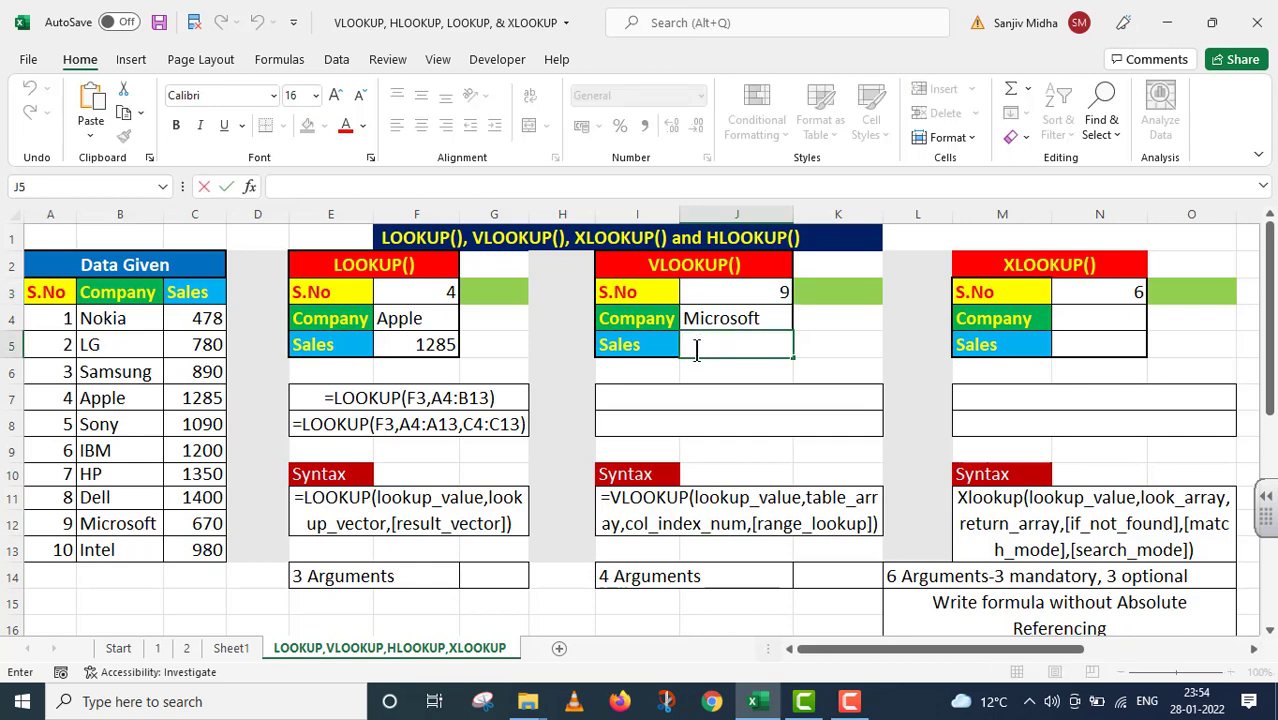
text(=)
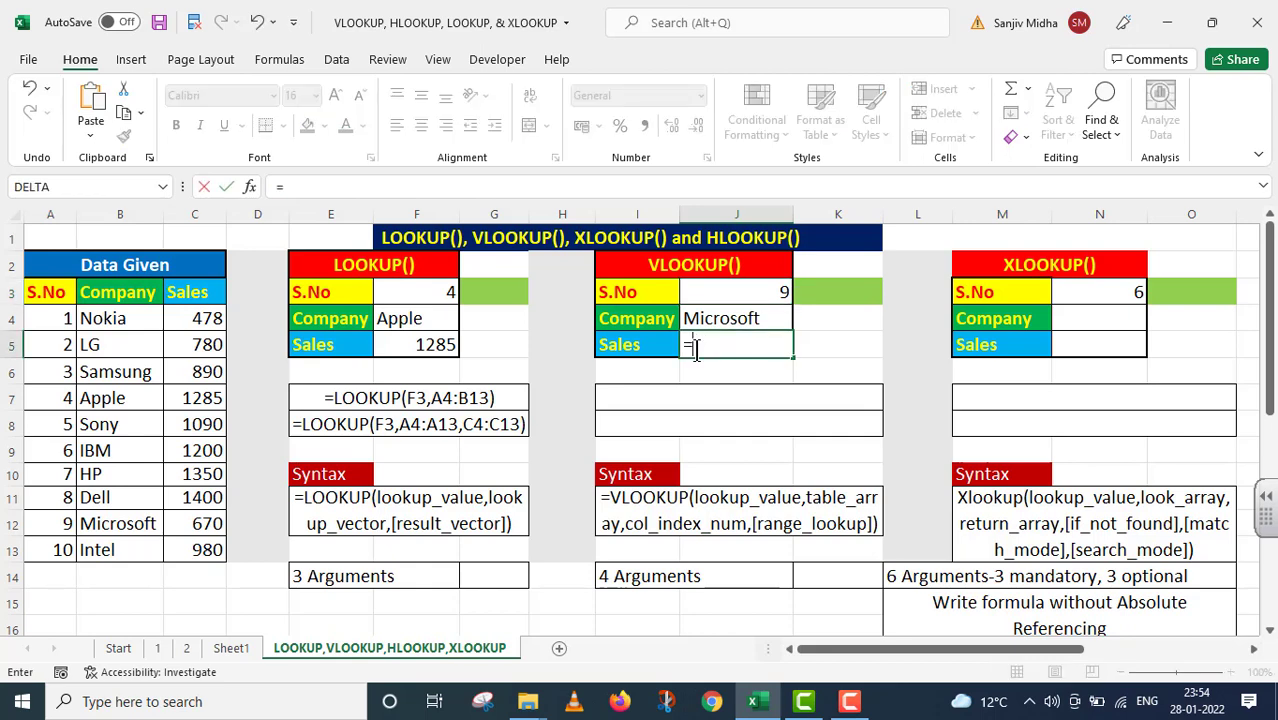
text(VLOOKU)
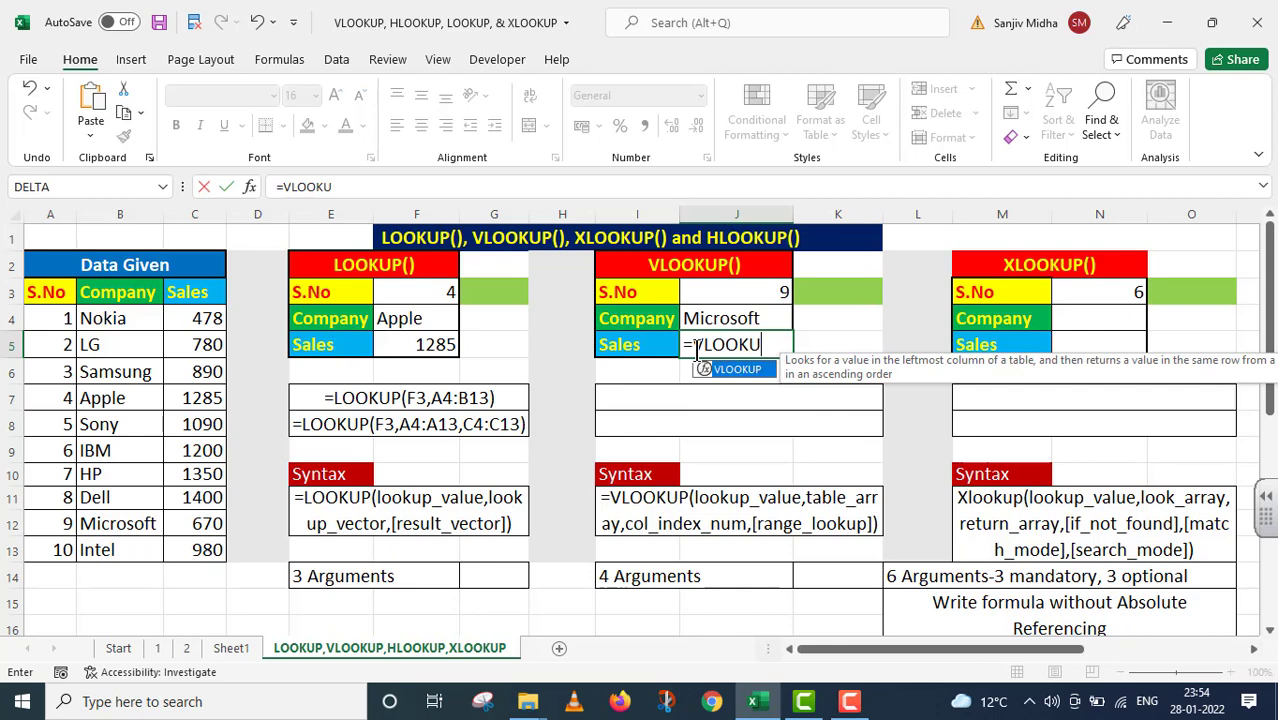
text(P()
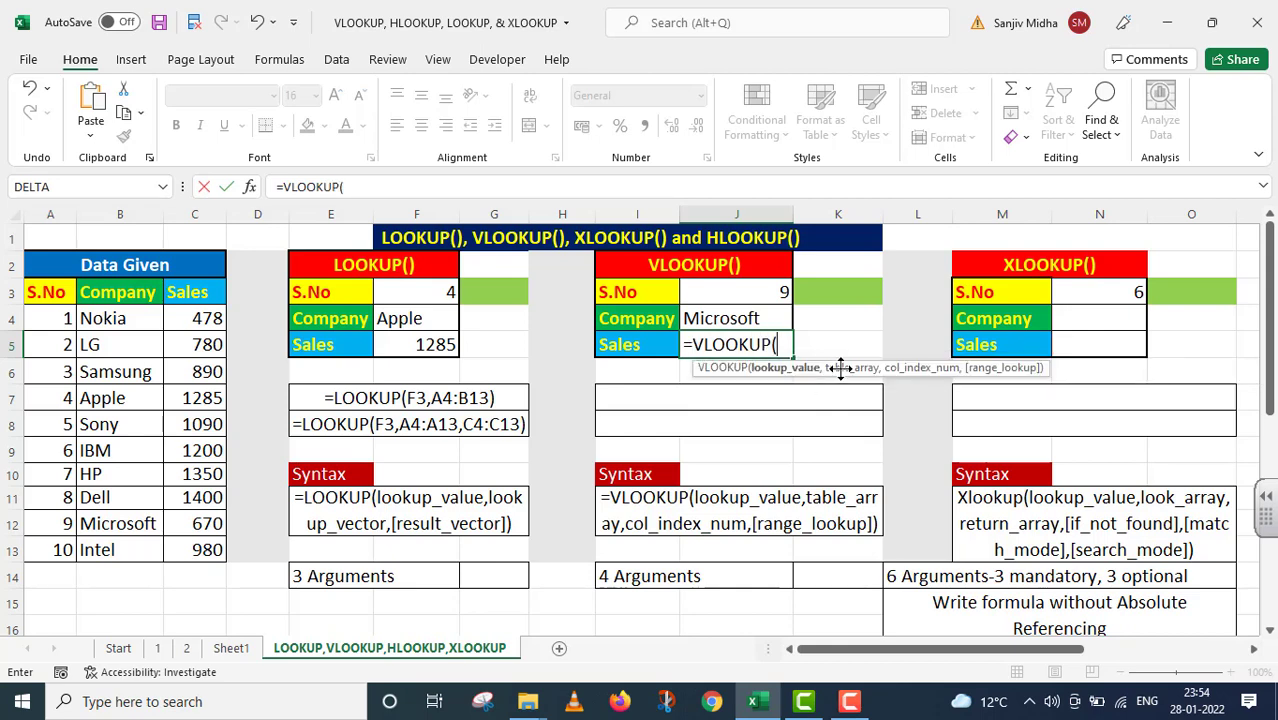
click(755, 291)
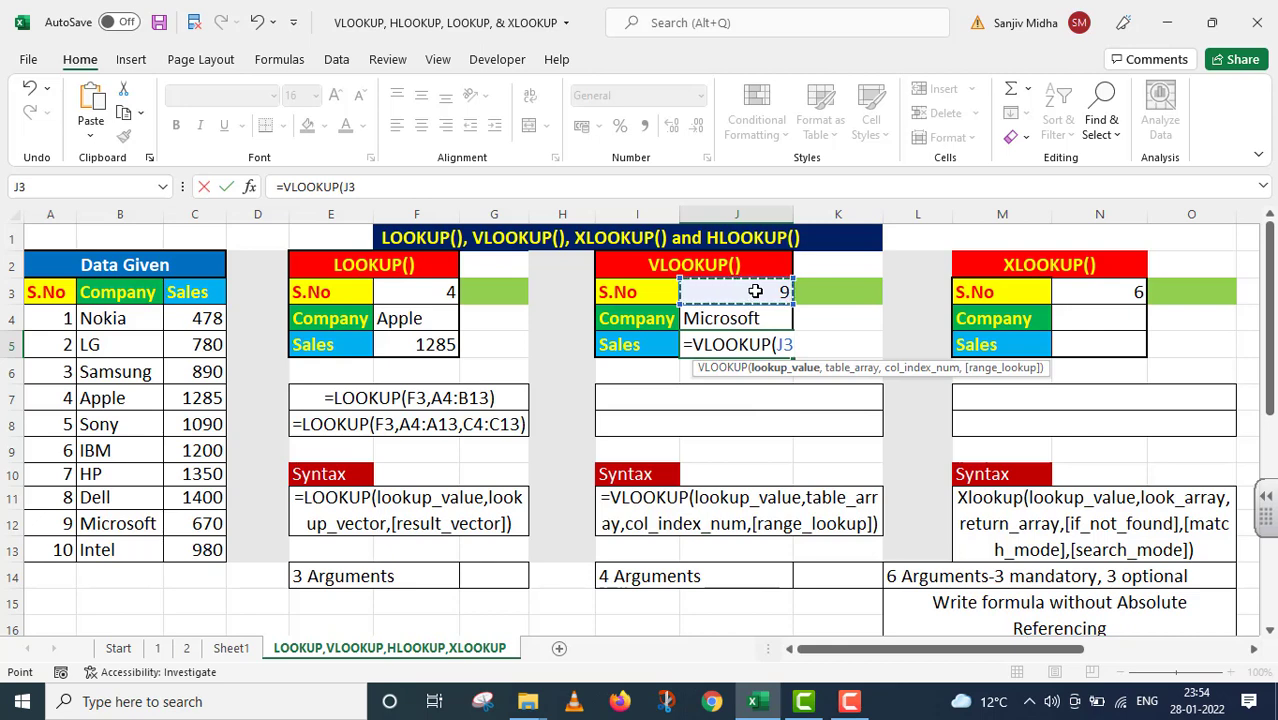
text(,)
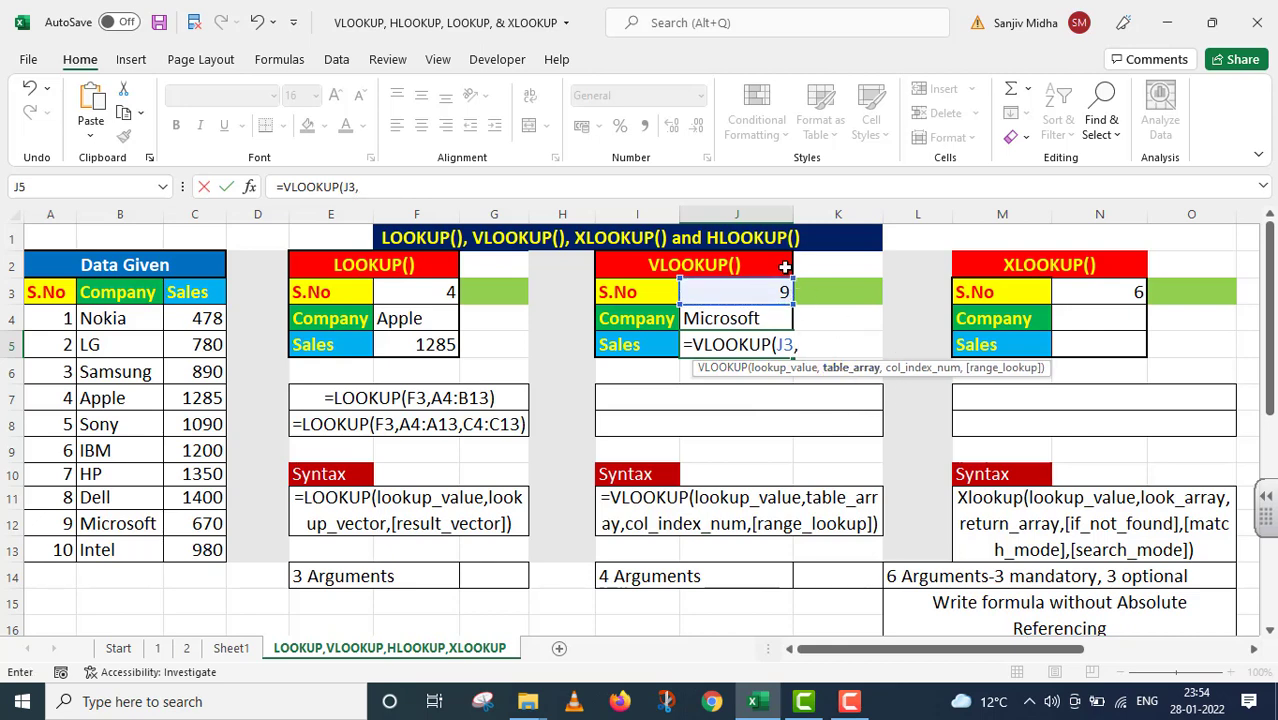
drag(60, 292, 230, 555)
text(,)
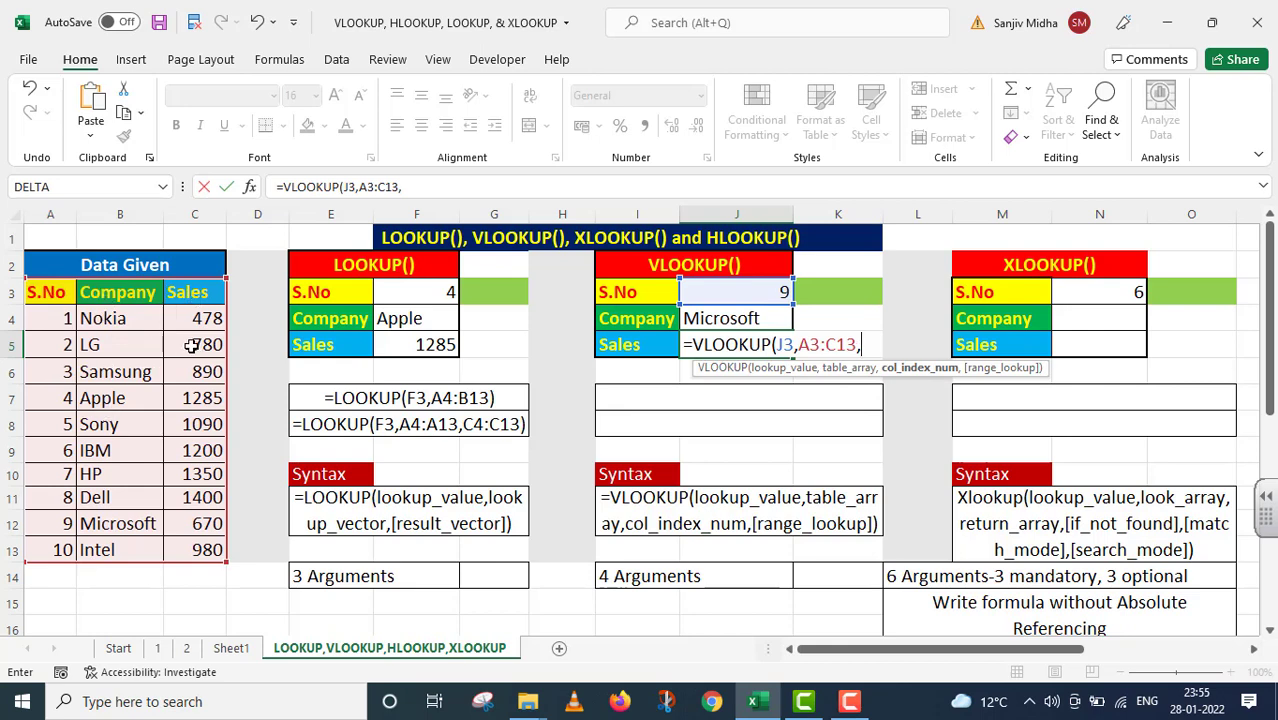
text(3,)
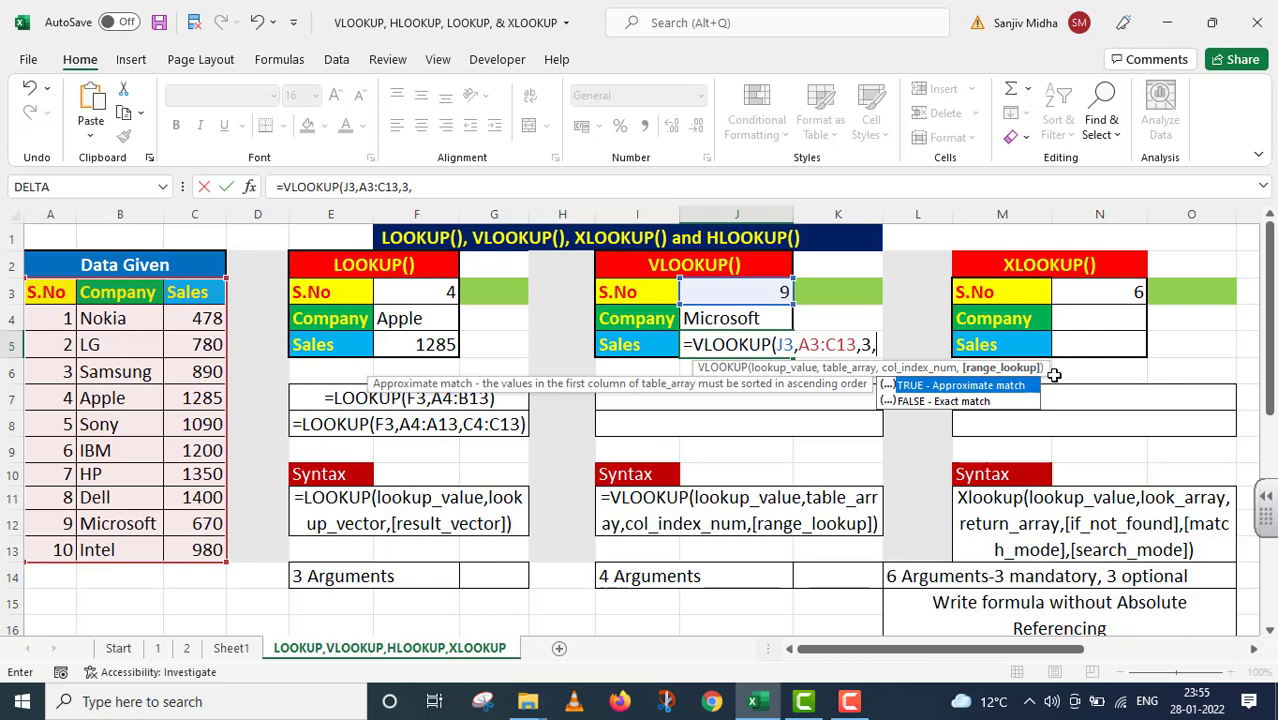
double_click(946, 402)
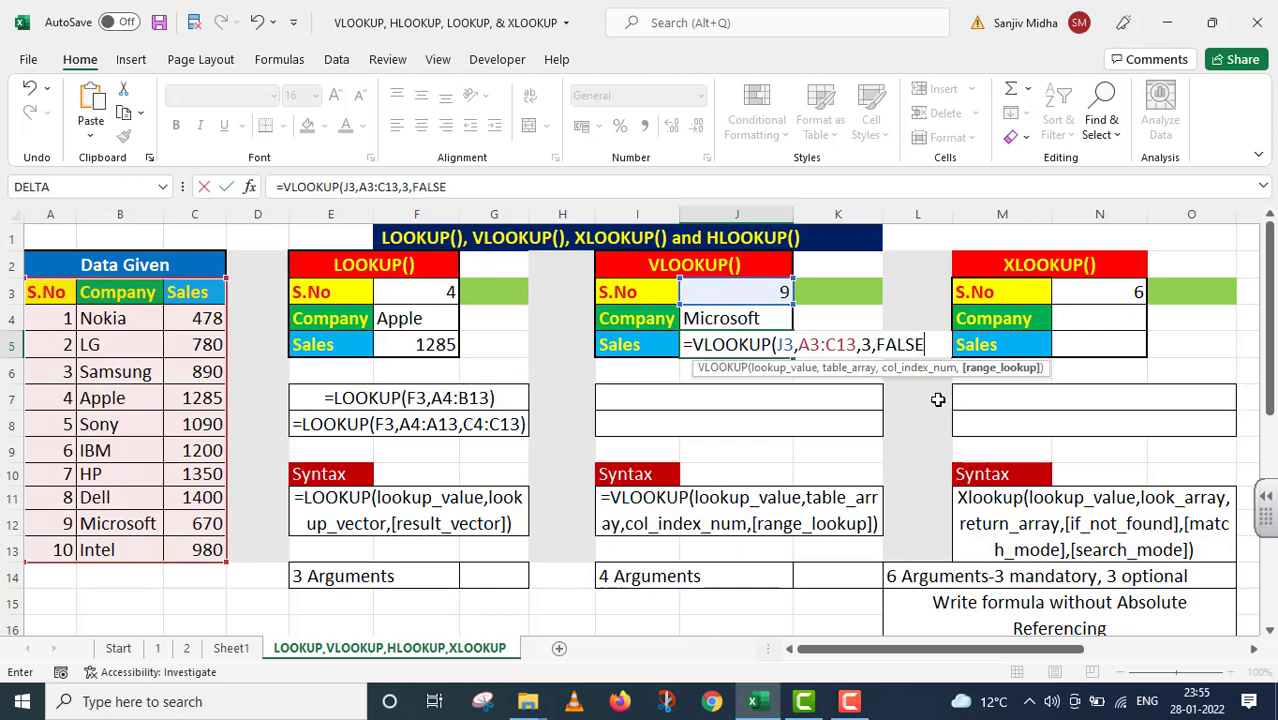
text())
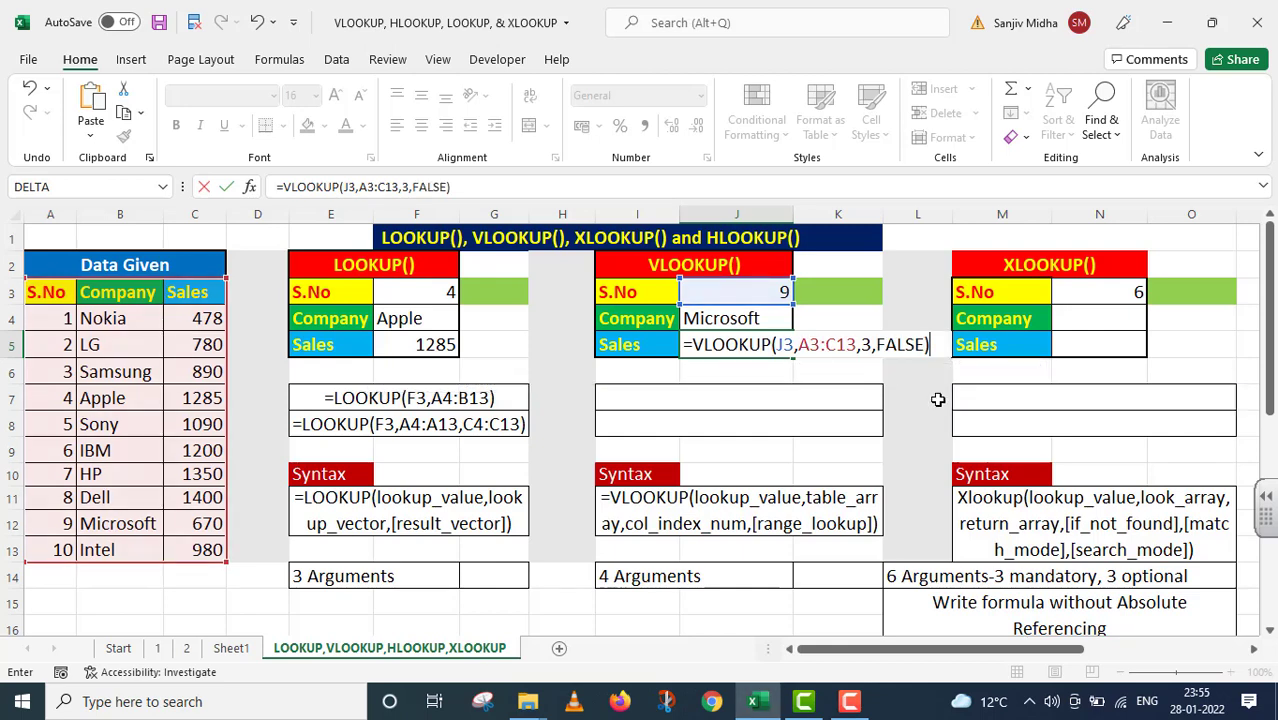
key(Return)
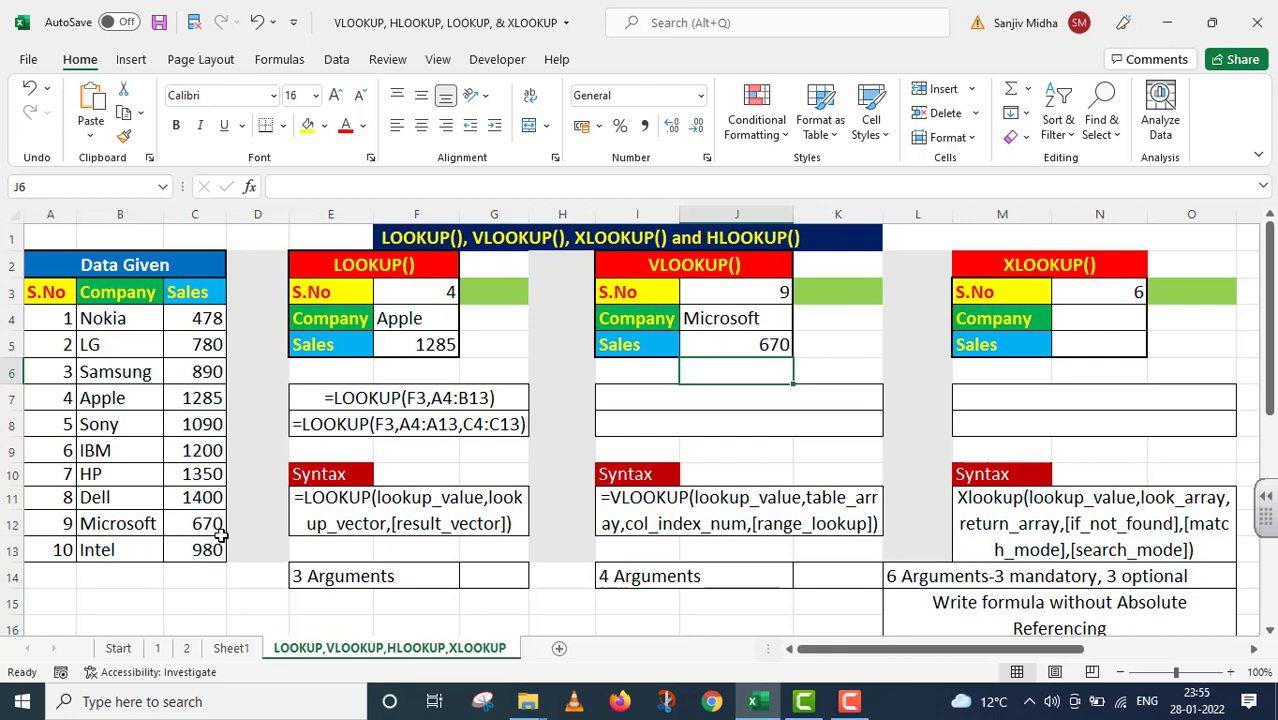
Choose serial number 5 in cell J3 to test both the VLOOKUP Company and Sales formulas.
click(764, 291)
click(801, 296)
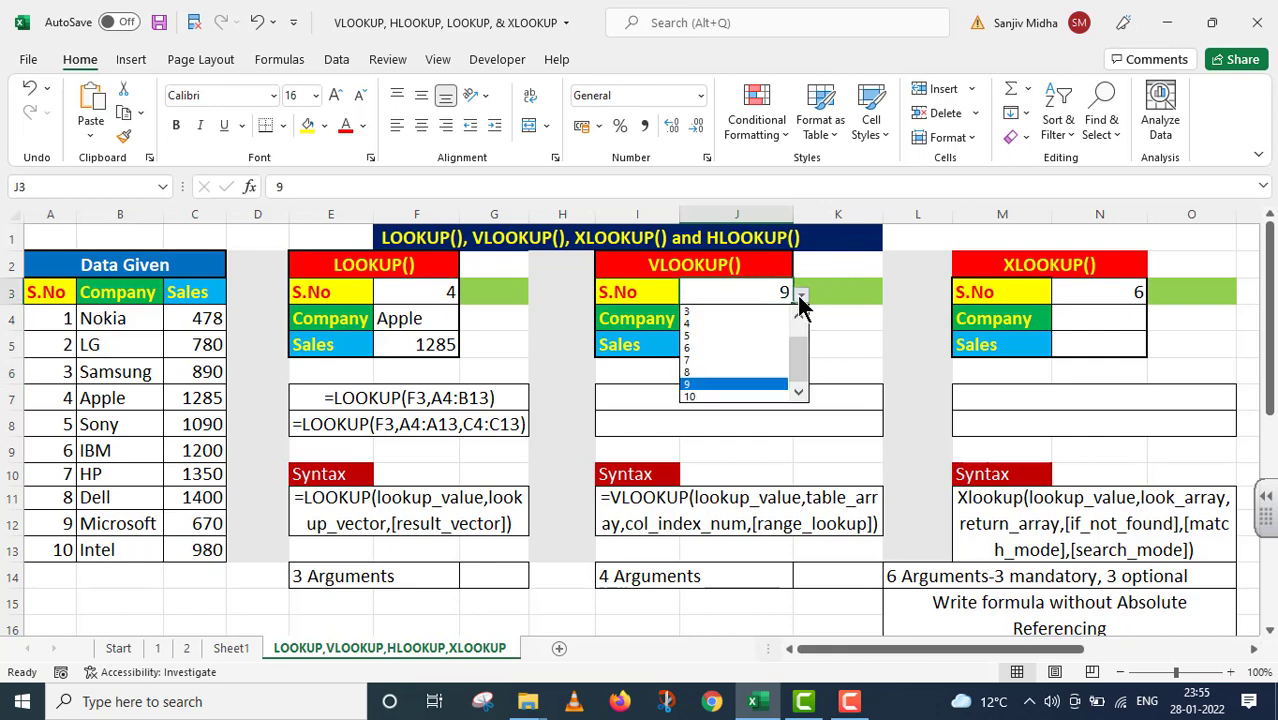
click(719, 329)
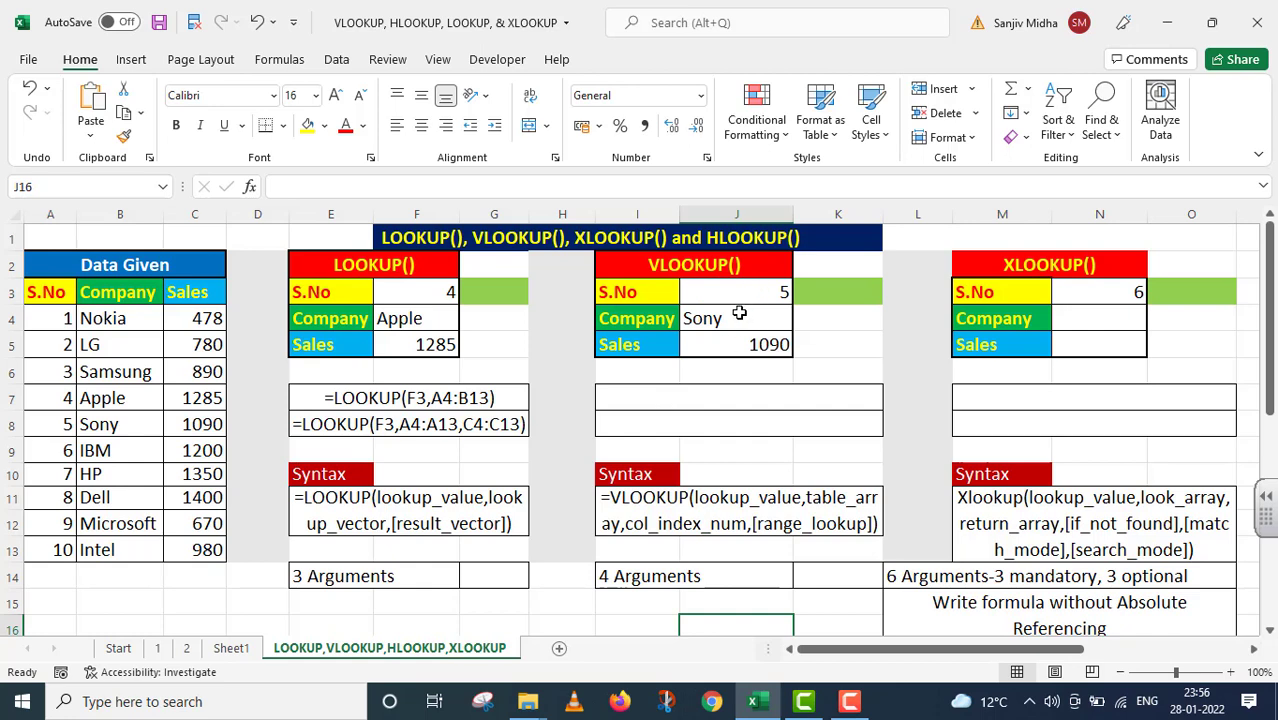
Document the VLOOKUP Company formula from J4 as the text =VLOOKUP(J3,A3:C13,2,FALSE) in cell I7.
click(745, 316)
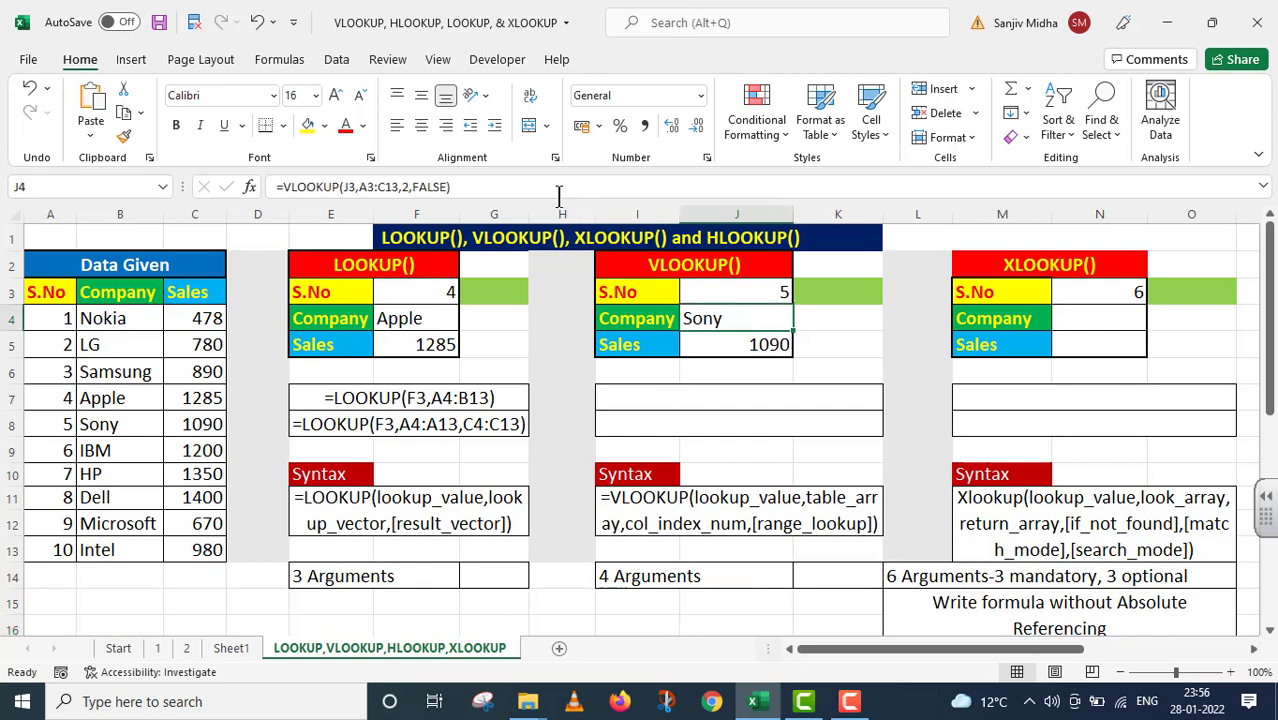
drag(471, 186, 246, 234)
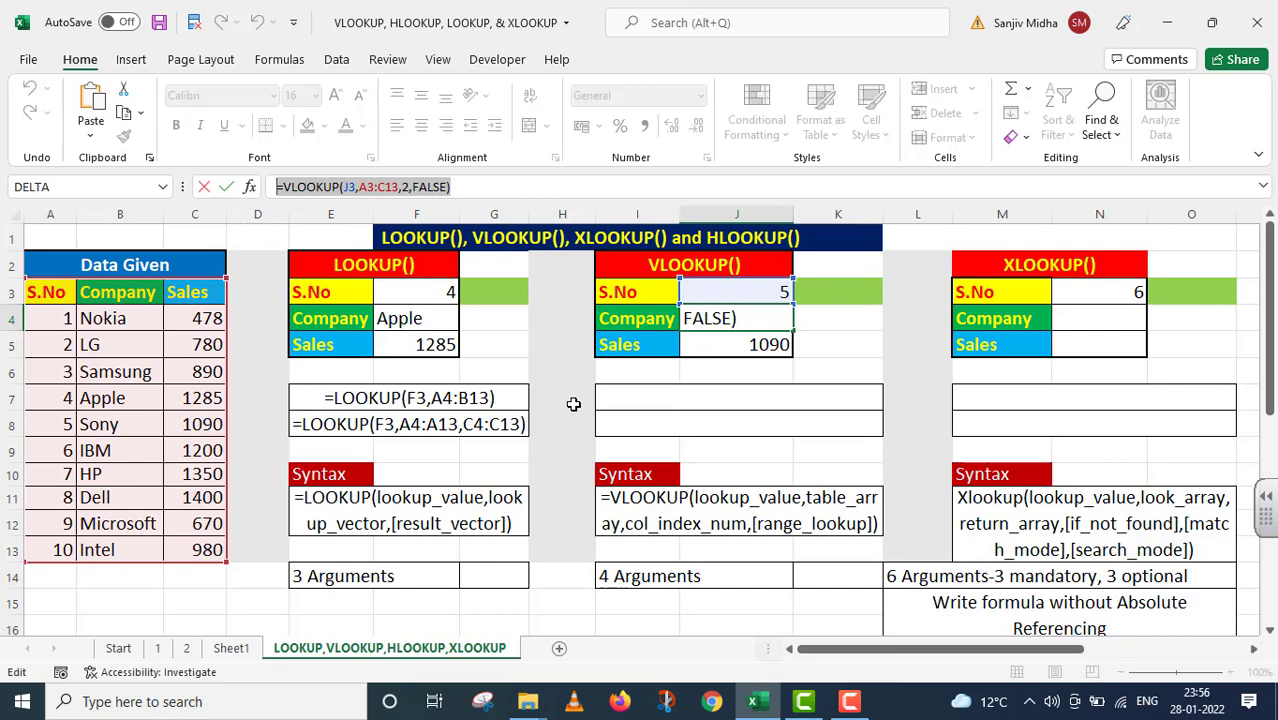
text('=VLOOKUP(J3,A3:C13,2,FALSE)
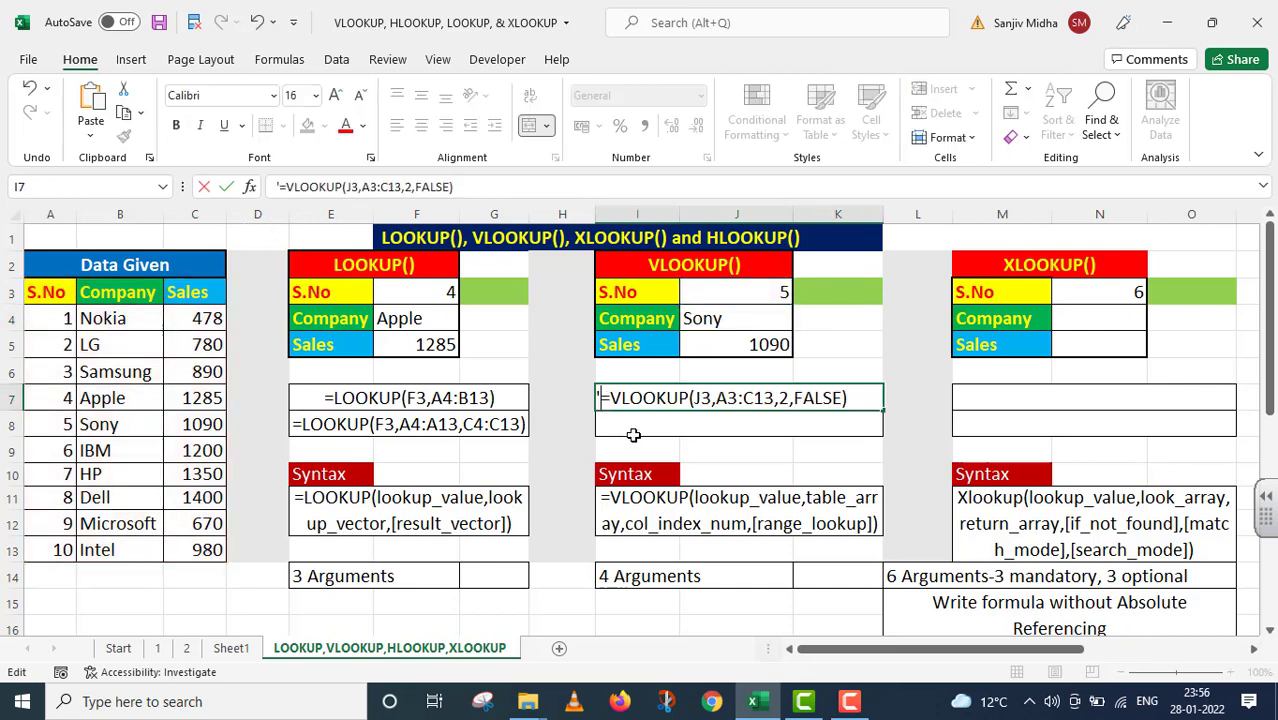
Document the VLOOKUP Sales formula from J5 as the text =VLOOKUP(J3,A3:C13,3,FALSE) in cell I8.
click(740, 345)
drag(500, 187, 241, 221)
key(ctrl+c)
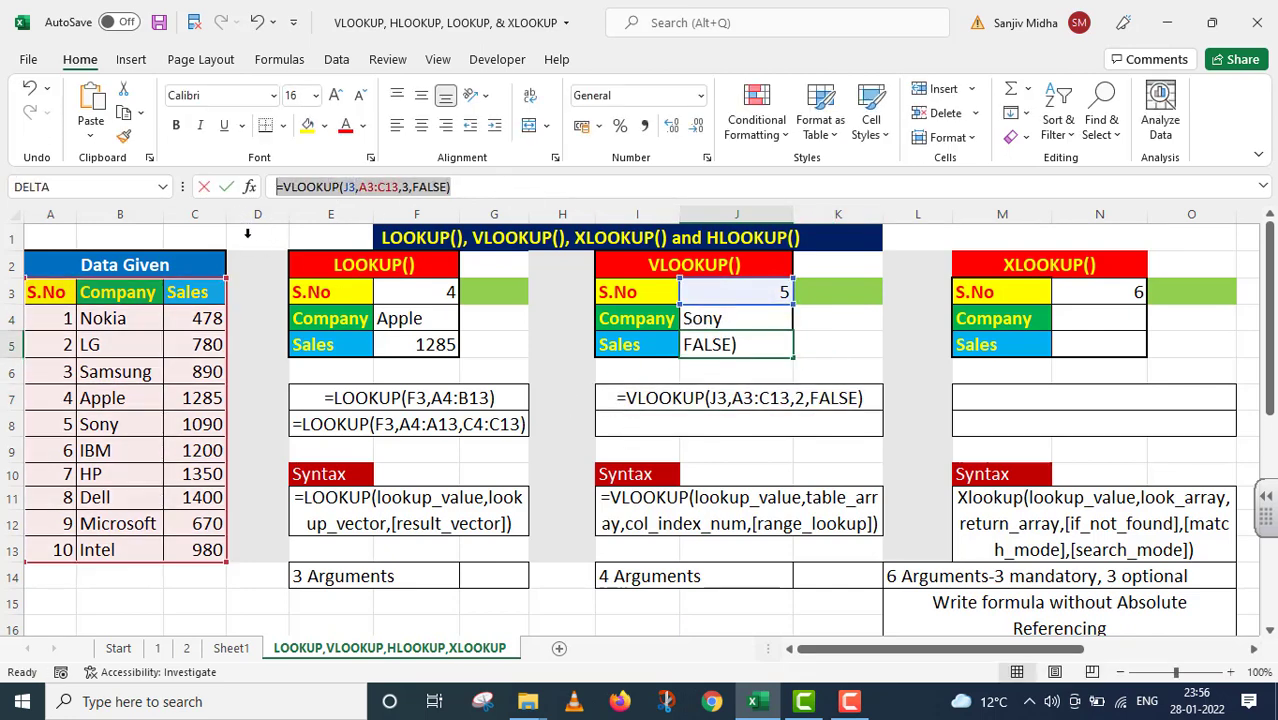
key(Return)
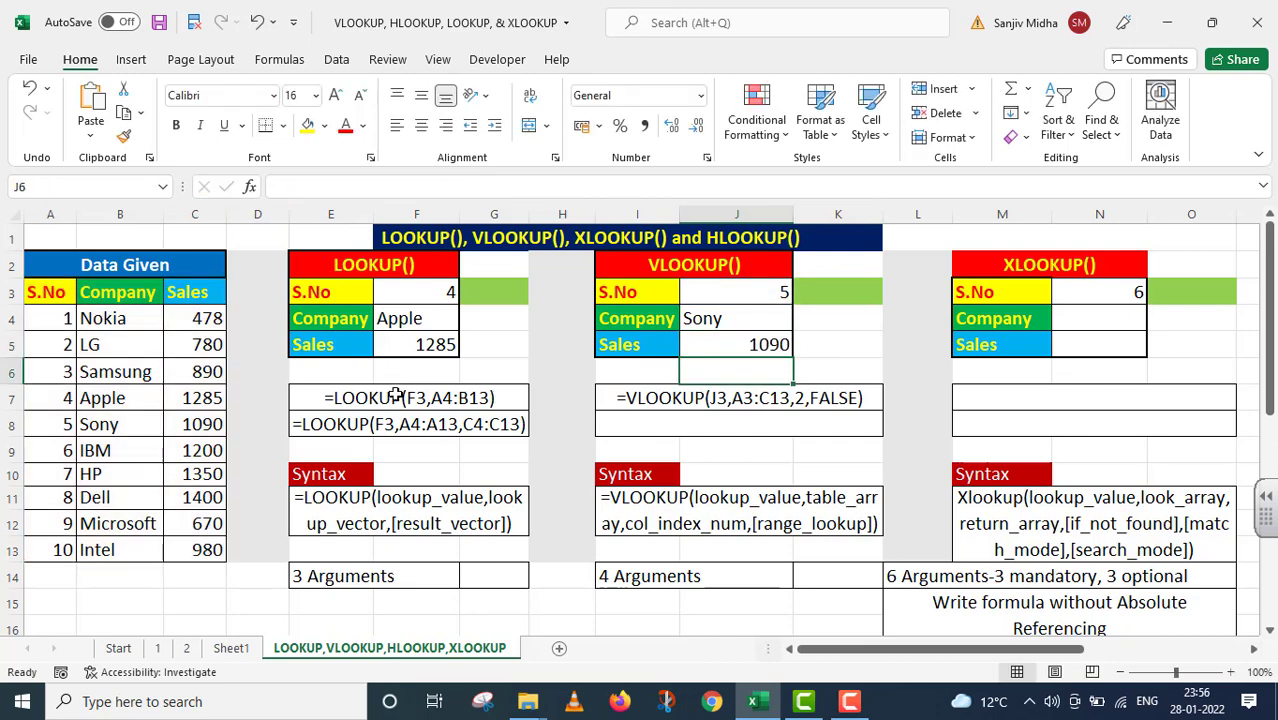
double_click(600, 424)
key(ctrl+v)
key(Home)
text(')
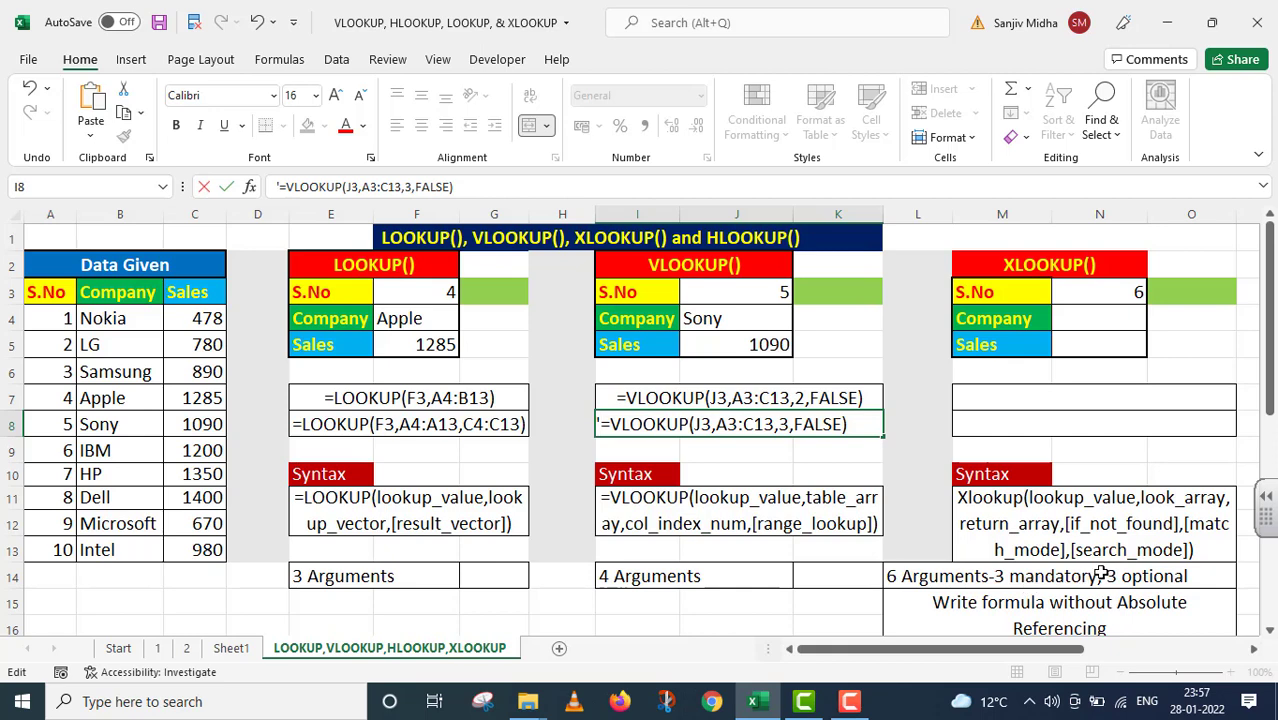
Enter the formula =XLOOKUP(N3,A4:A13,B4:B13) in the XLOOKUP Company cell N4.
click(1066, 317)
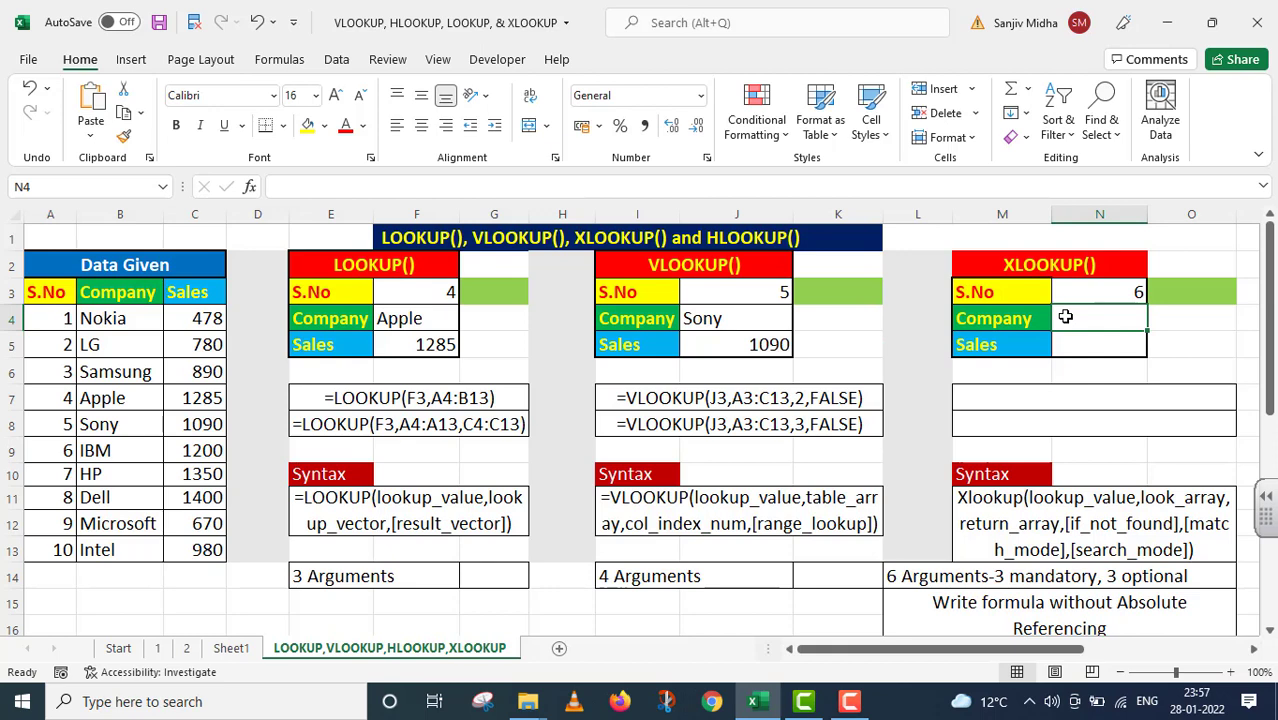
double_click(1066, 317)
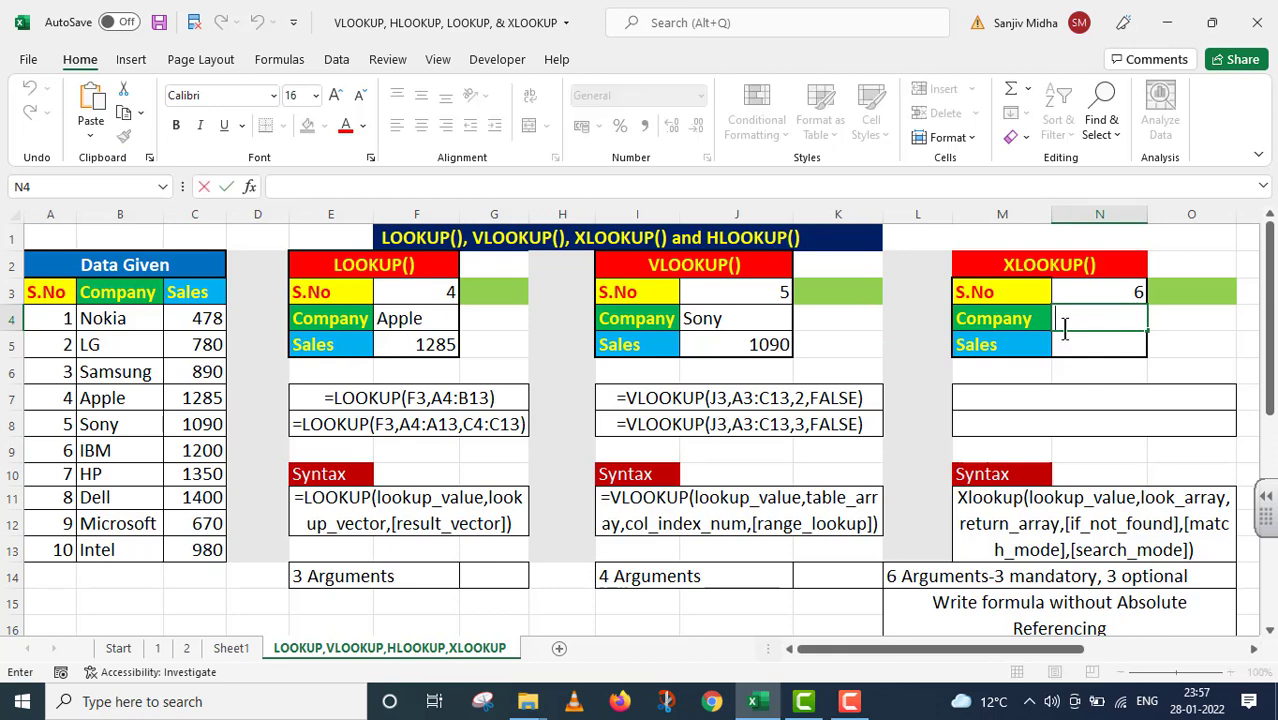
text(=X)
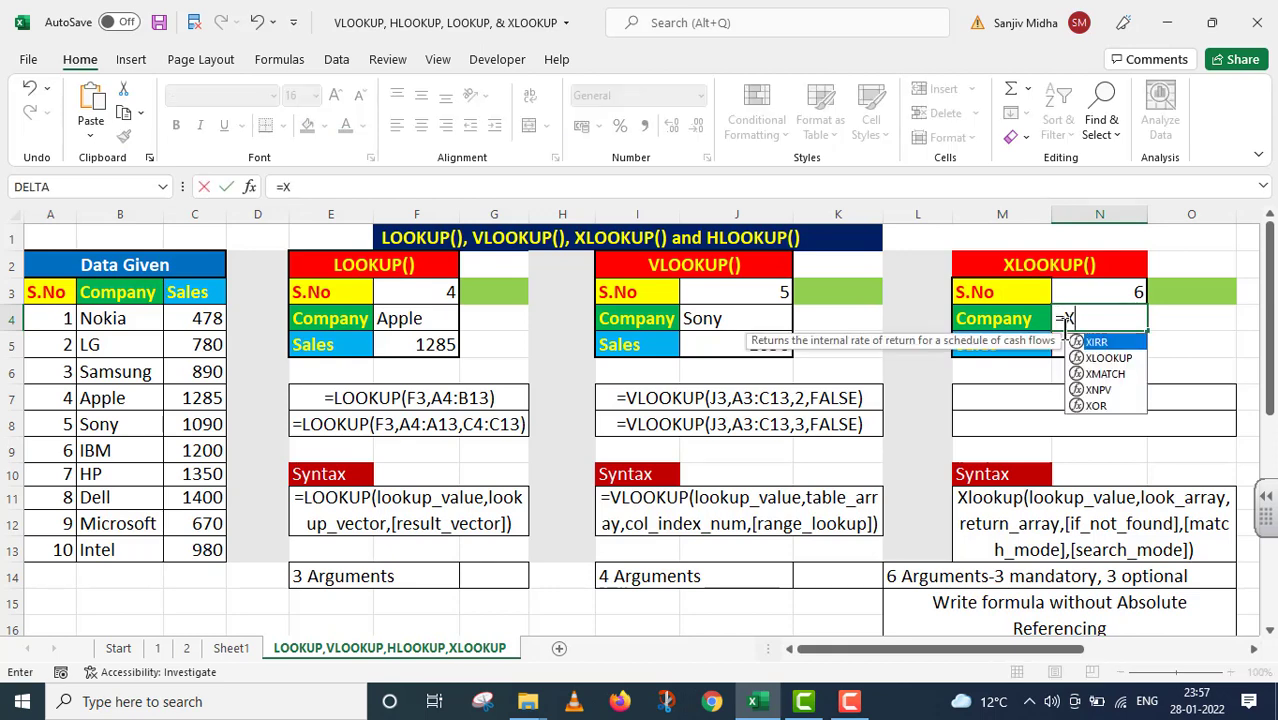
text(LOOKUP()
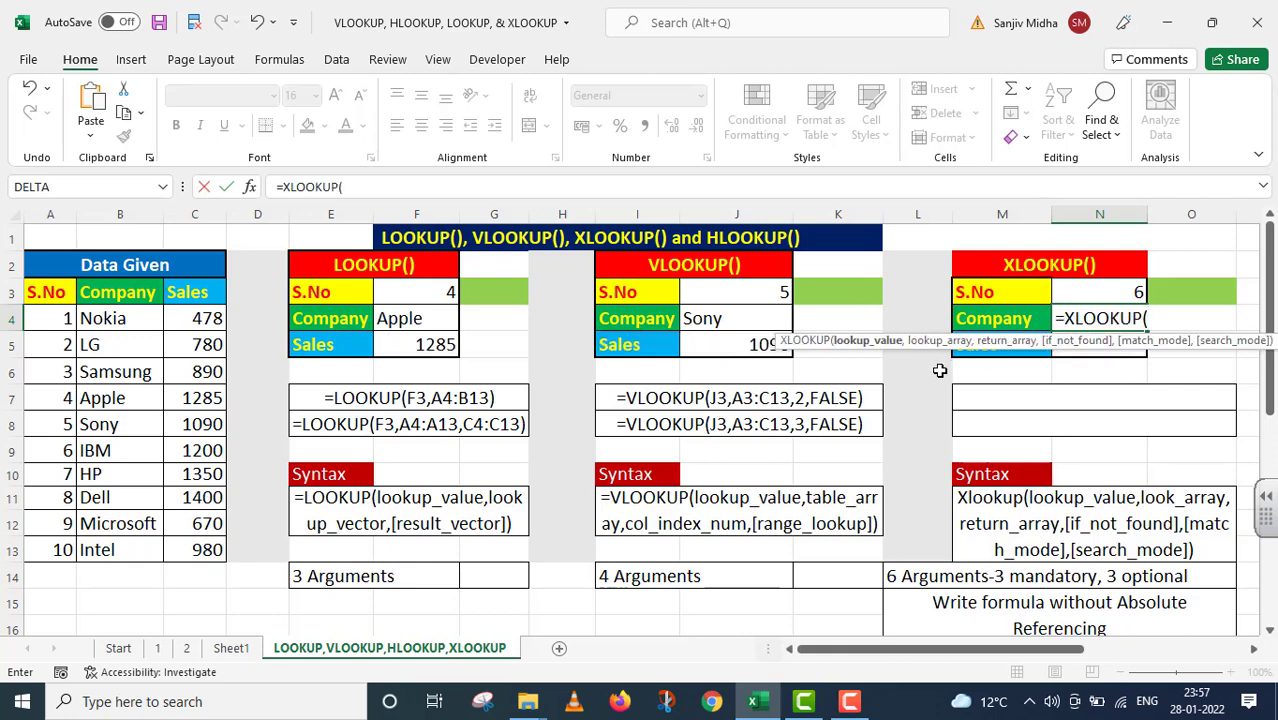
click(1108, 291)
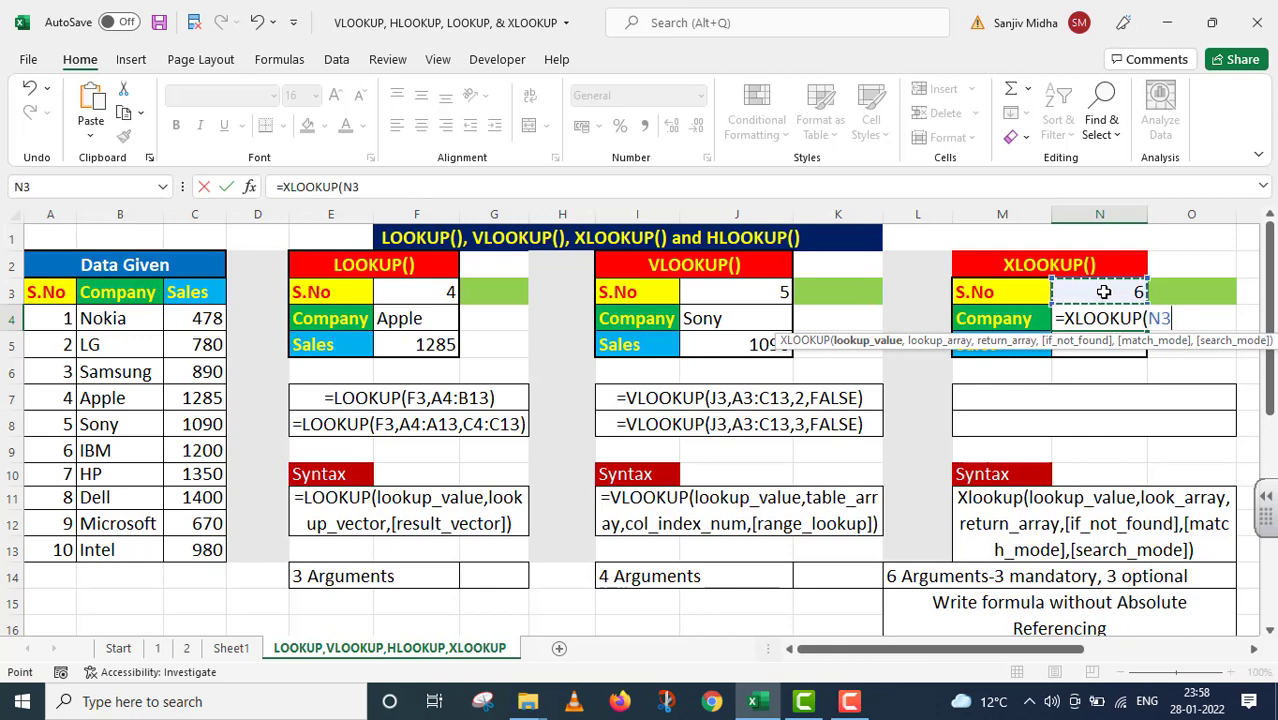
text(,)
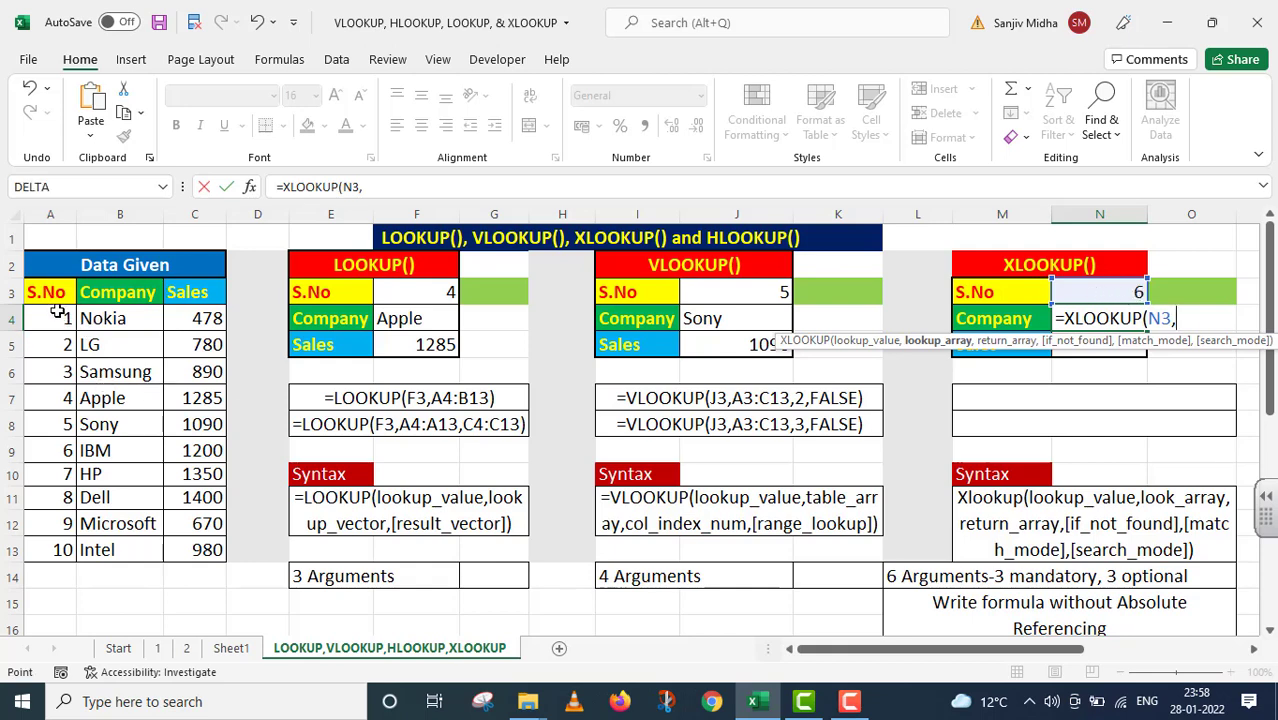
drag(61, 317, 60, 550)
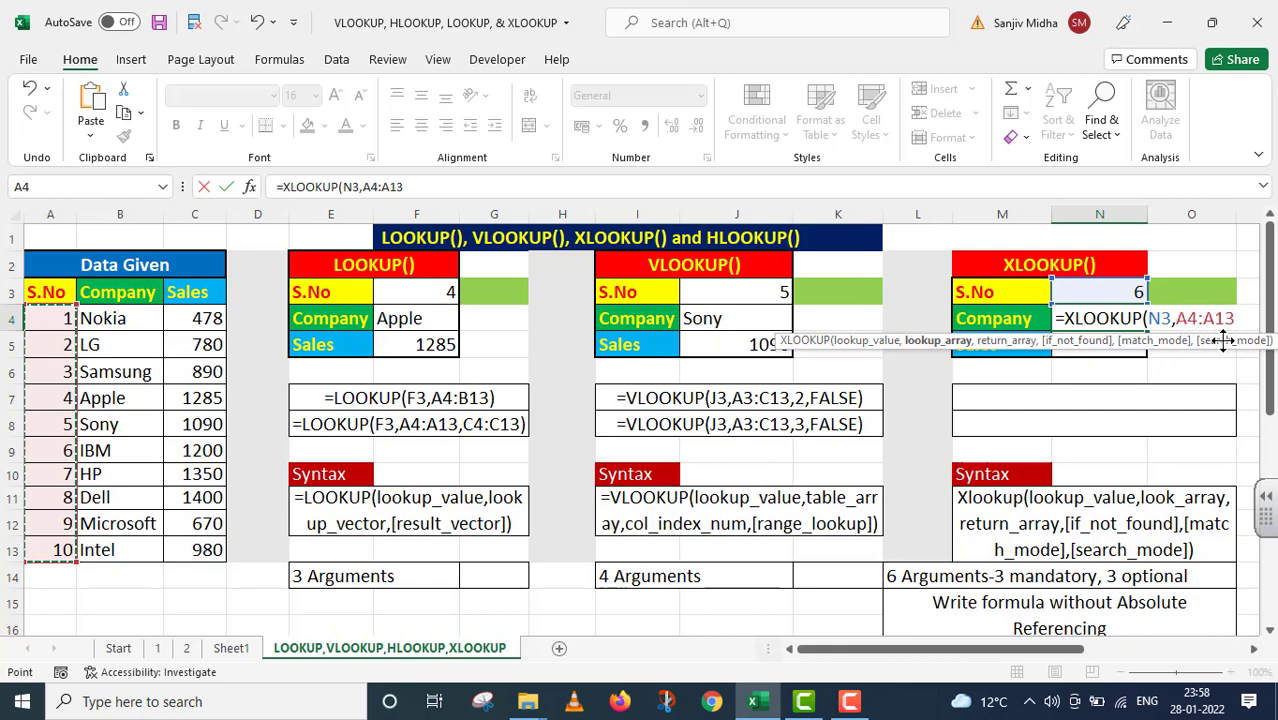
text(,)
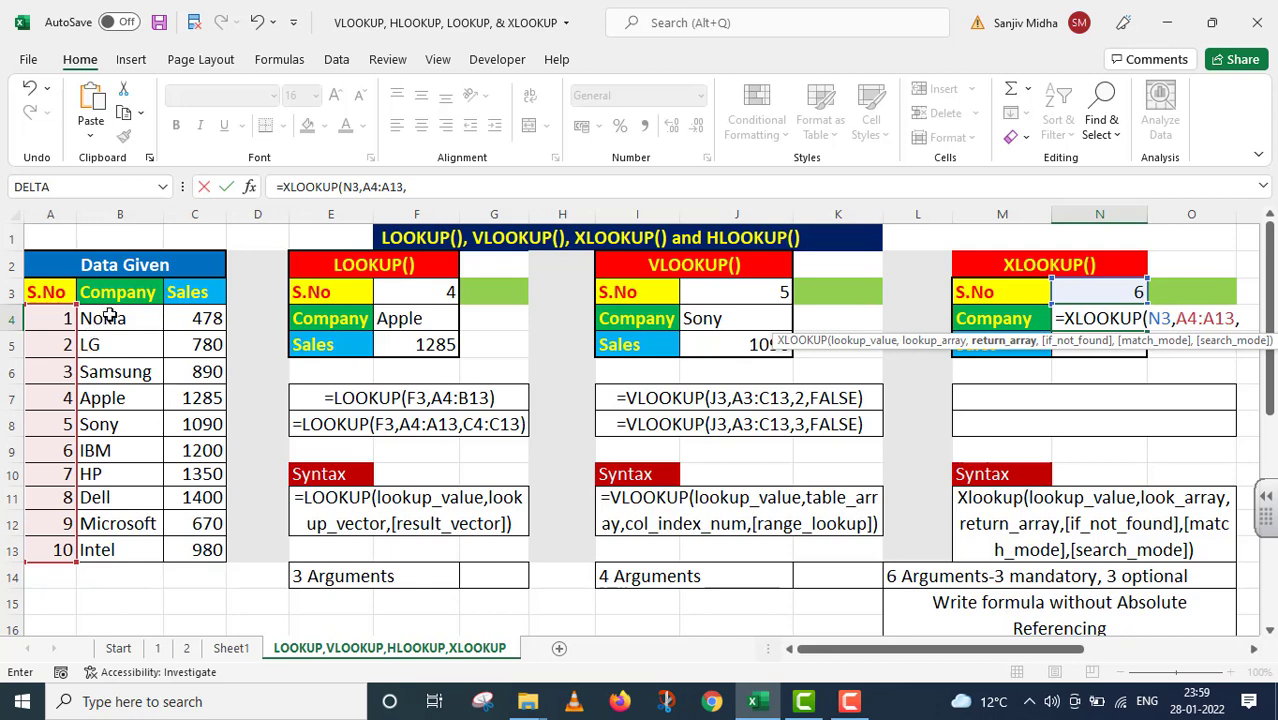
drag(110, 318, 130, 543)
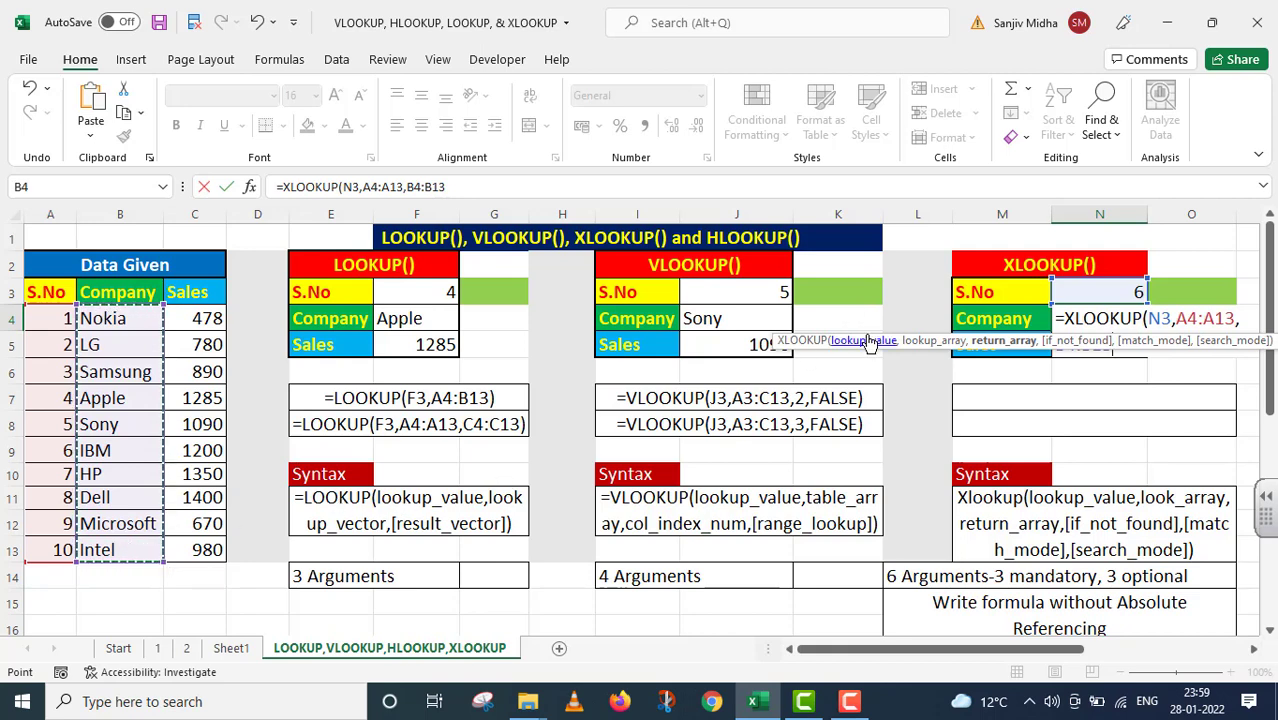
drag(887, 347, 892, 415)
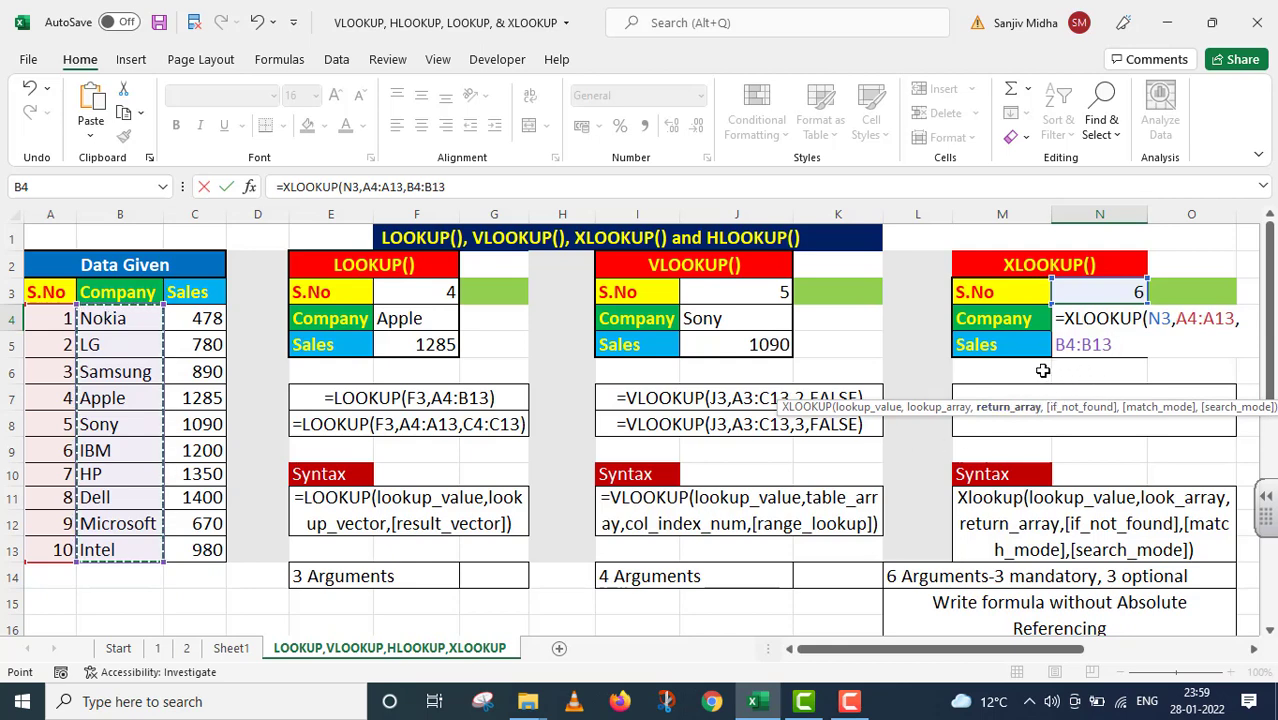
text())
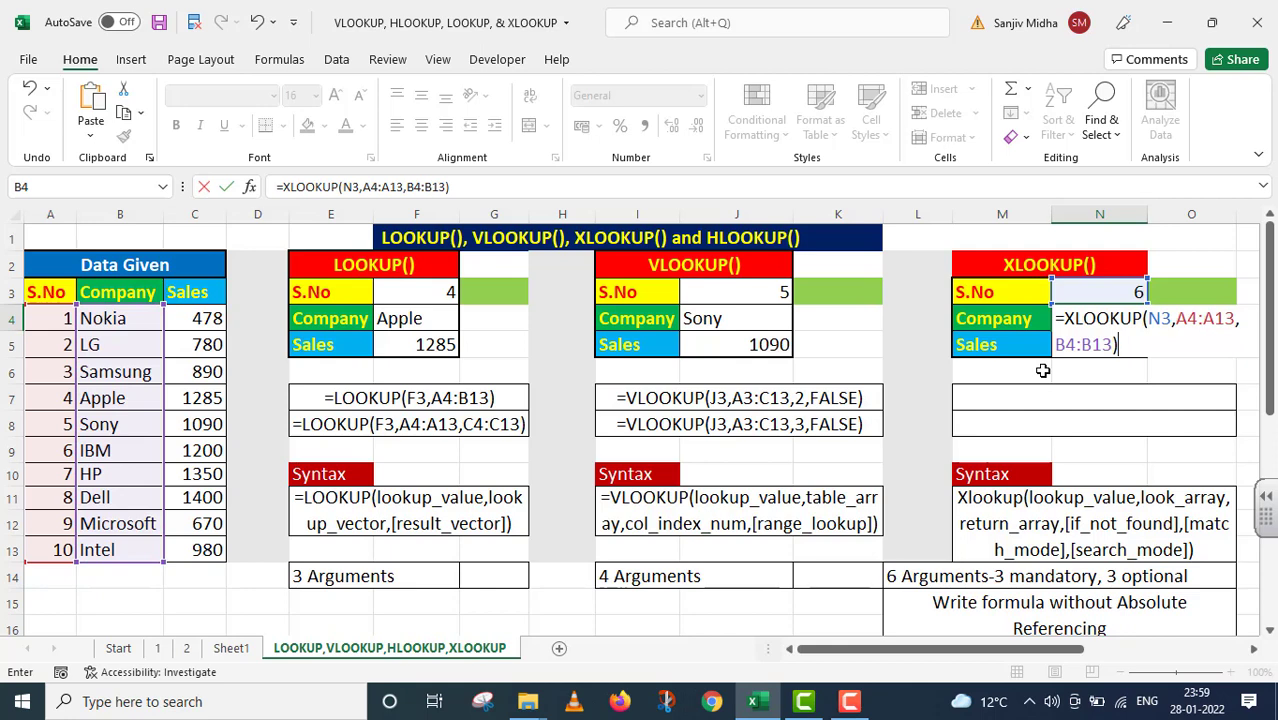
key(Return)
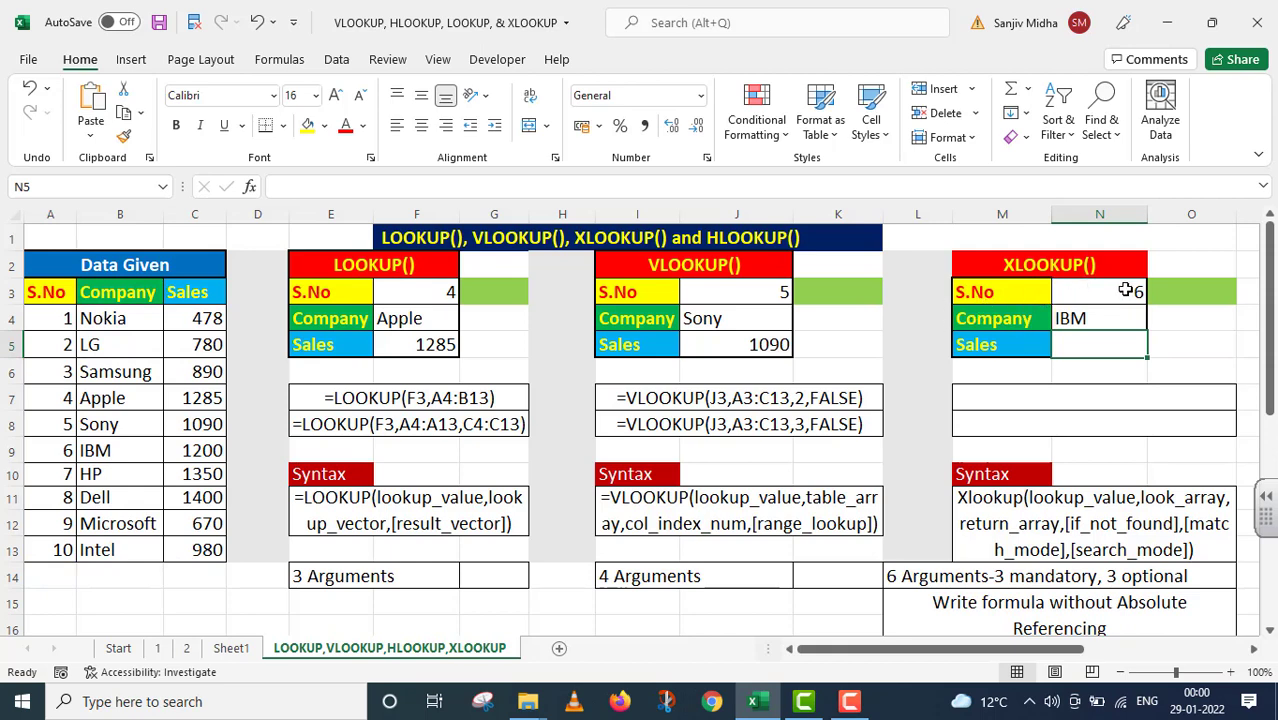
Choose serial numbers 3 and 8 in turn in cell N3 to test the XLOOKUP Company formula.
click(101, 452)
click(1141, 291)
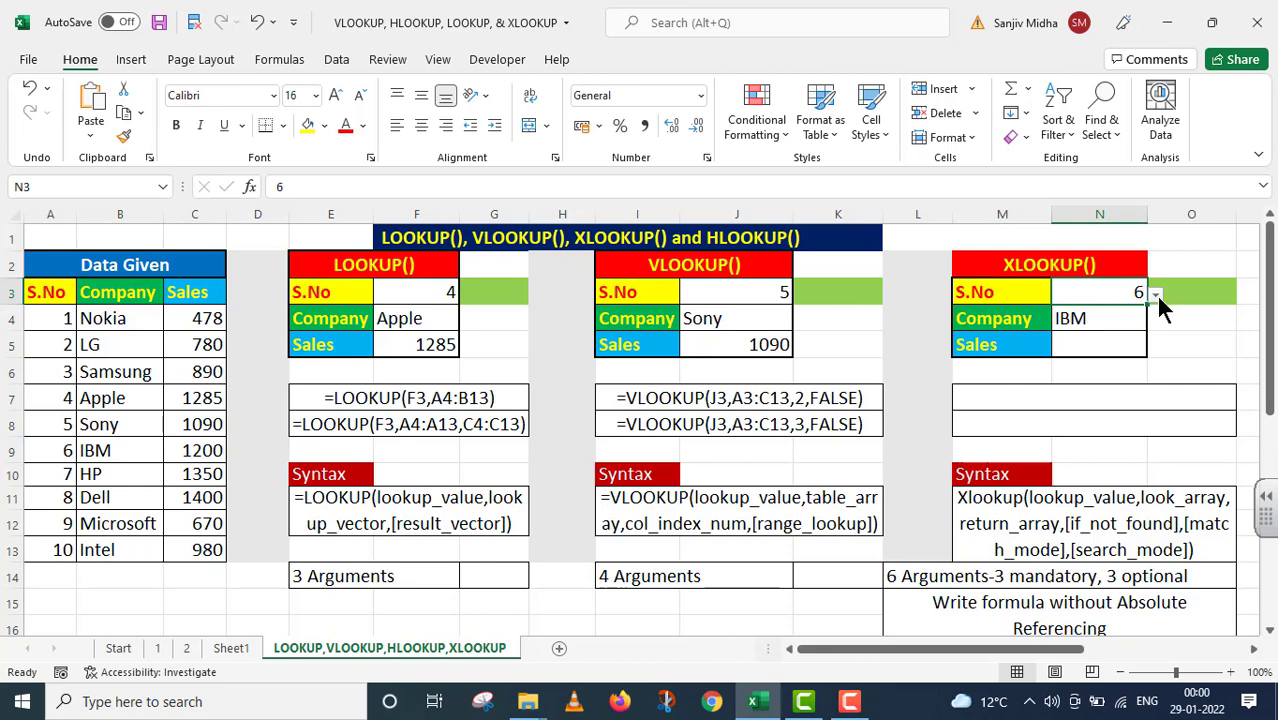
click(1156, 295)
click(1078, 333)
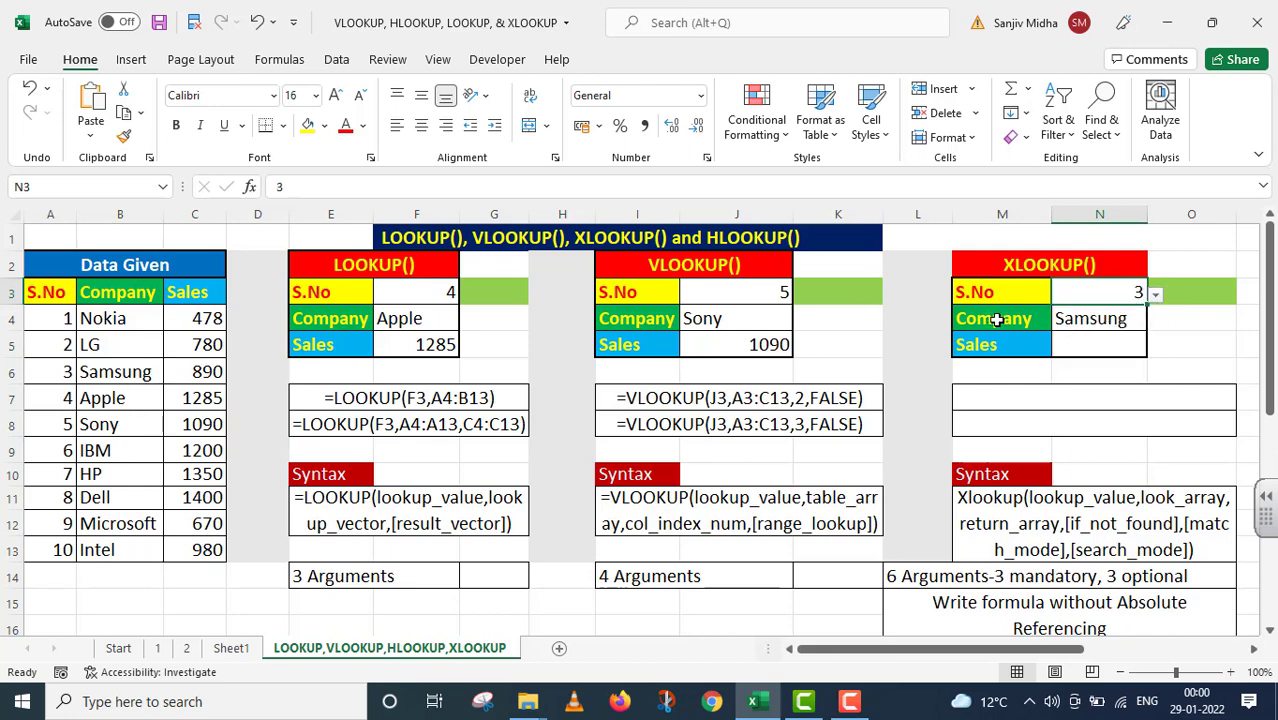
click(1156, 295)
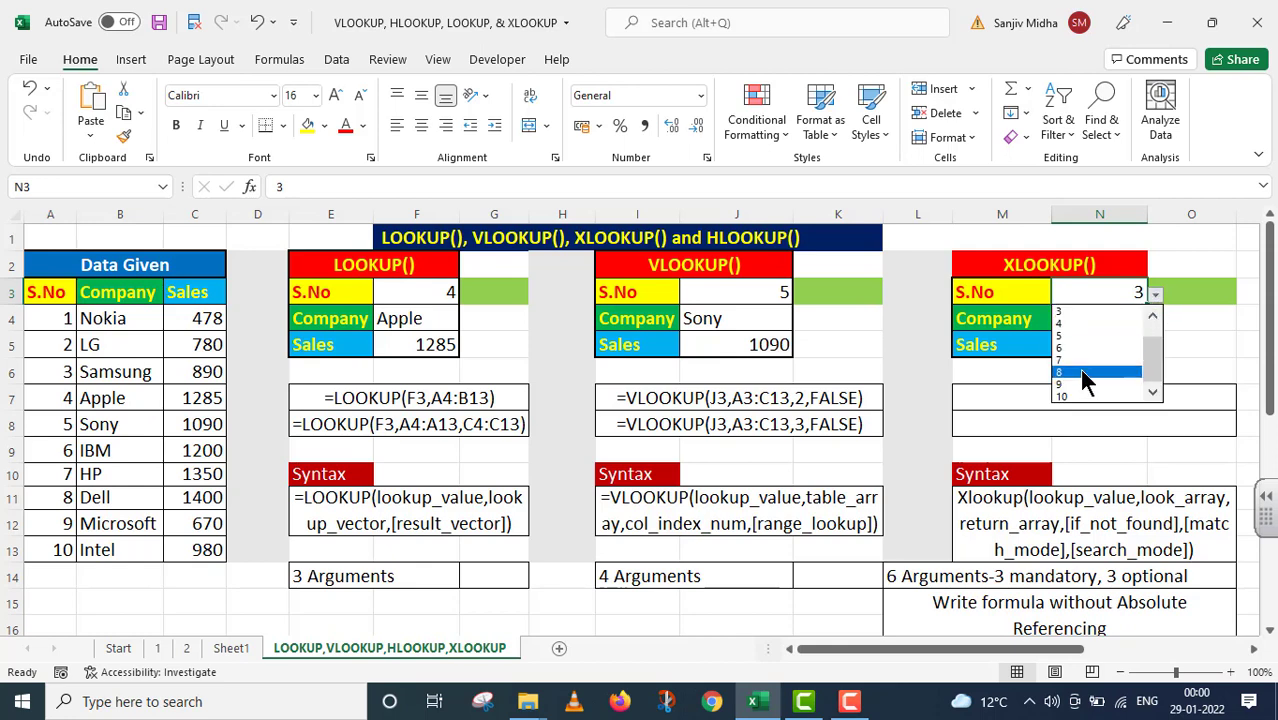
click(1085, 373)
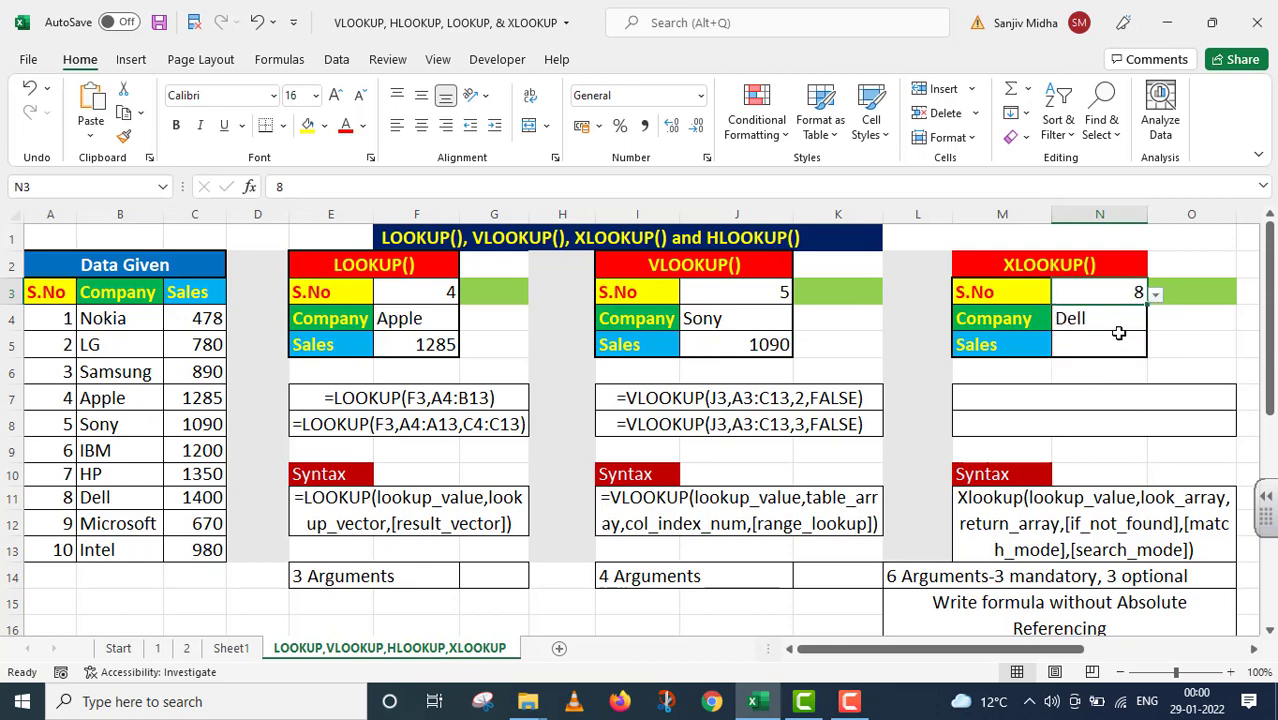
Enter the formula =XLOOKUP(N3,A4:A13,C4:C13) in the XLOOKUP Sales cell N5.
click(1069, 342)
double_click(1069, 342)
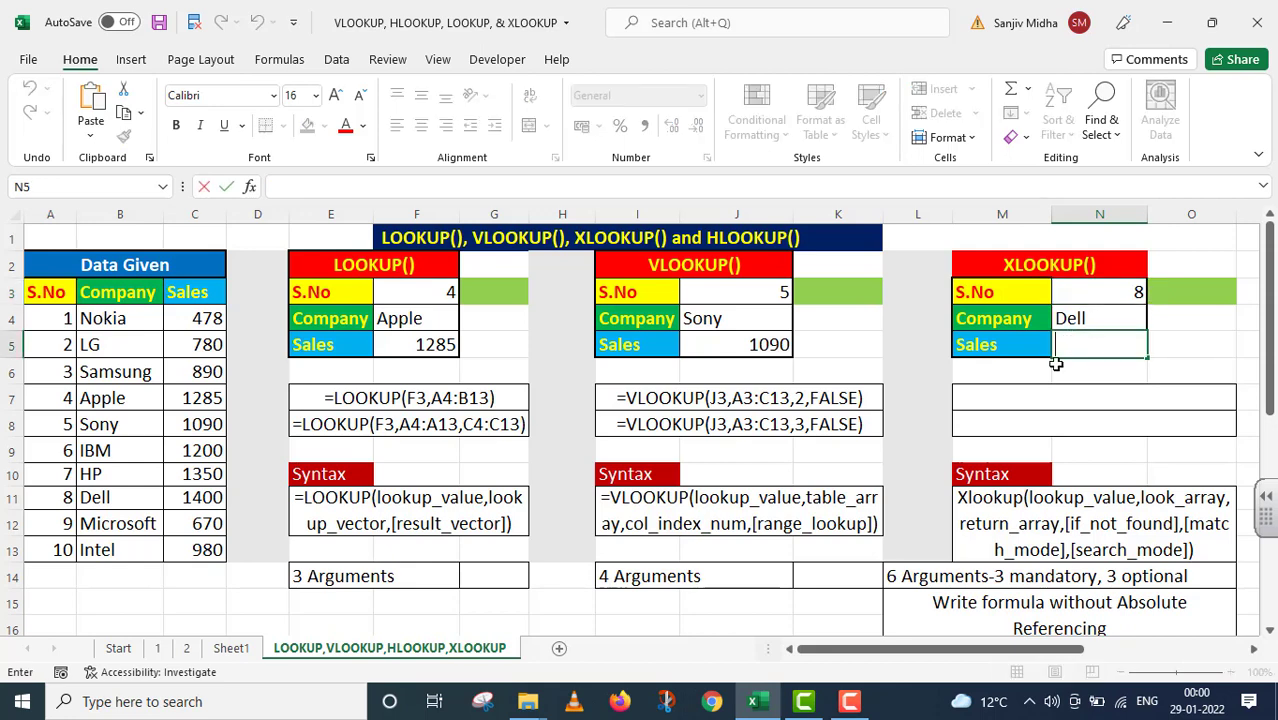
text(X)
text(=)
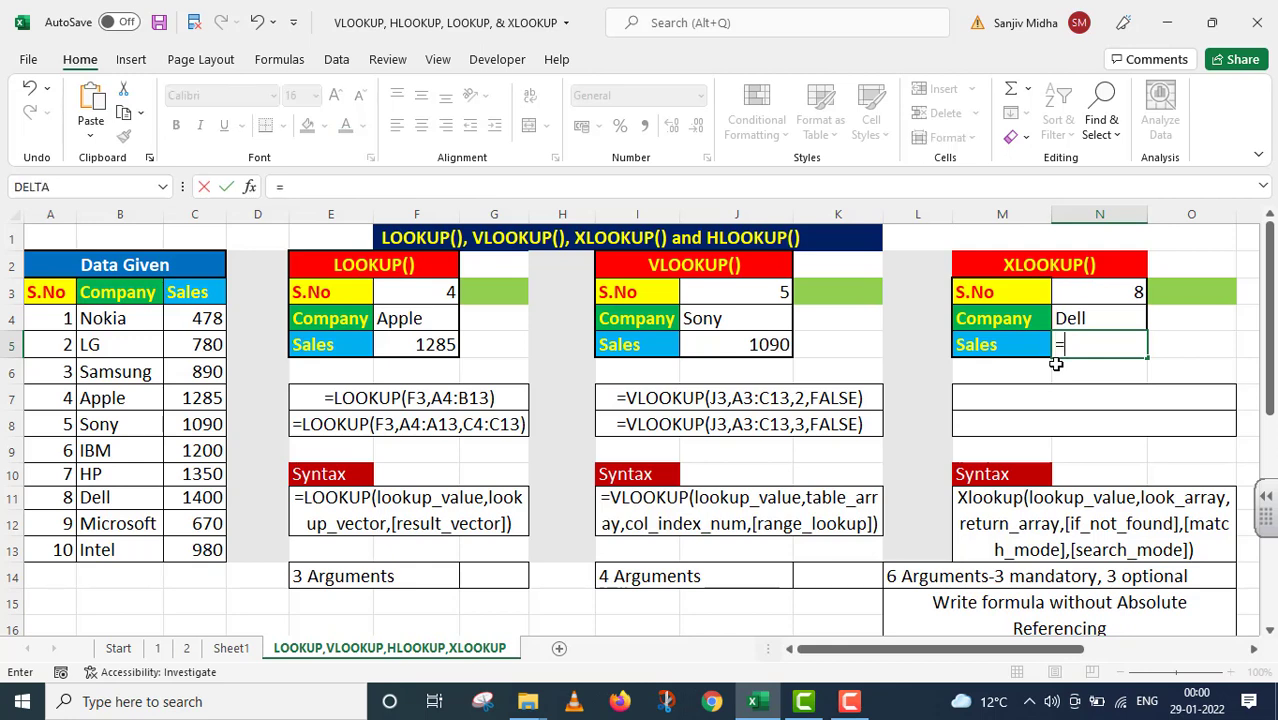
text(XLOOK)
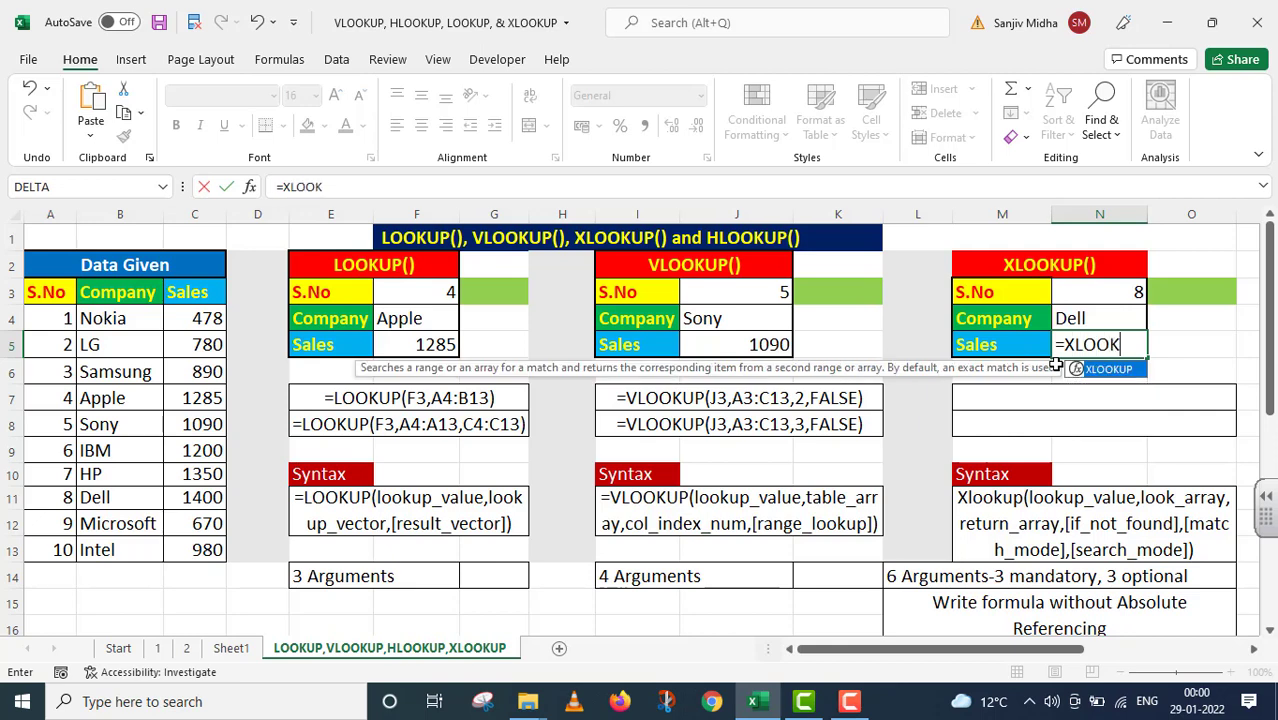
text(UP()
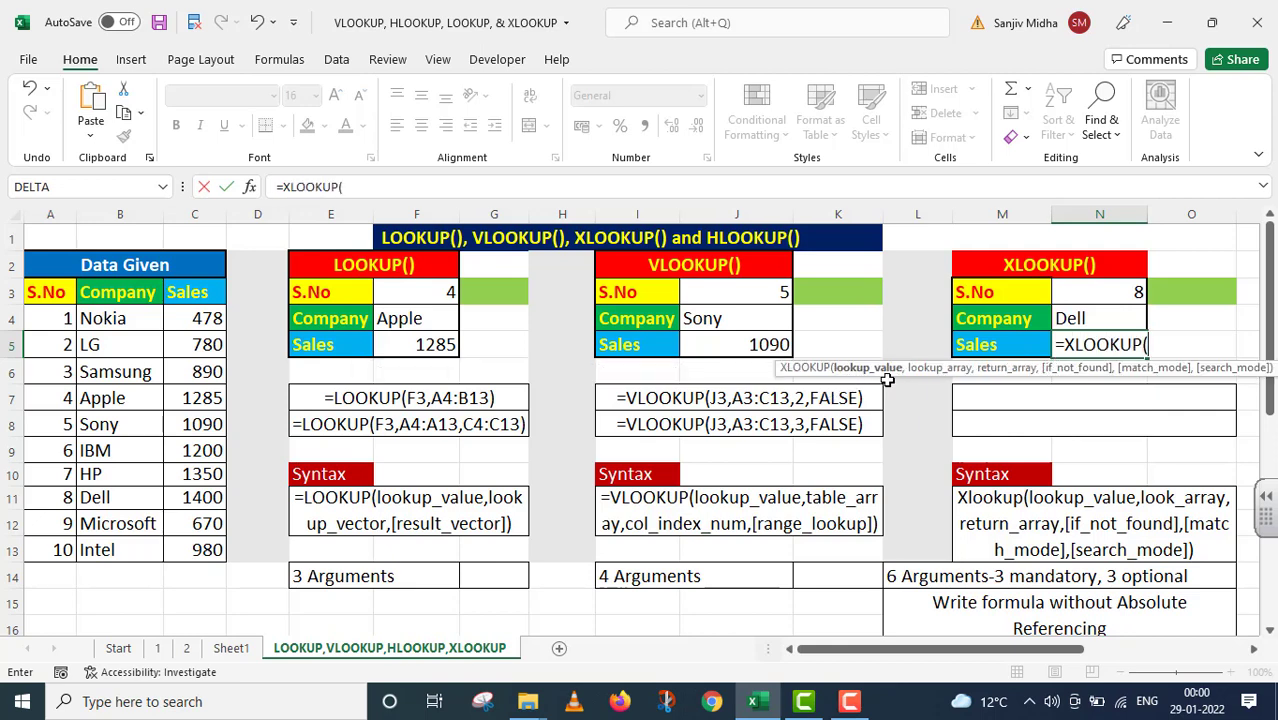
click(1108, 291)
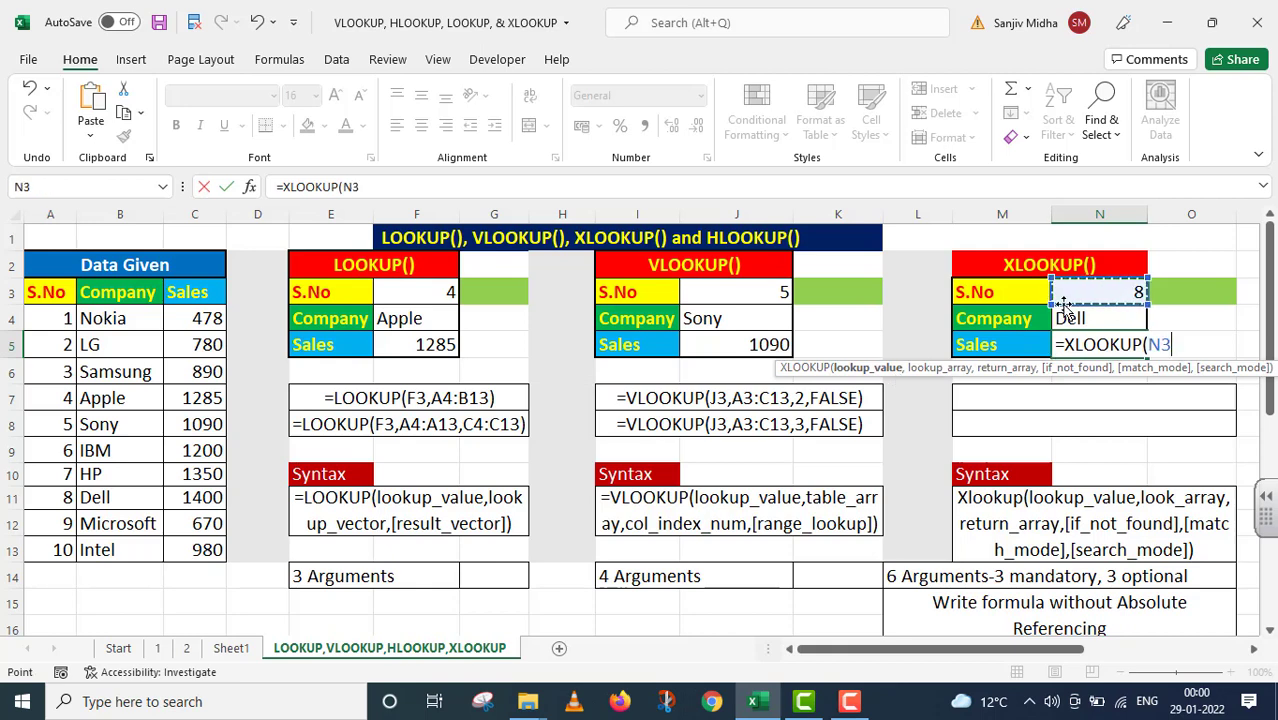
text(,)
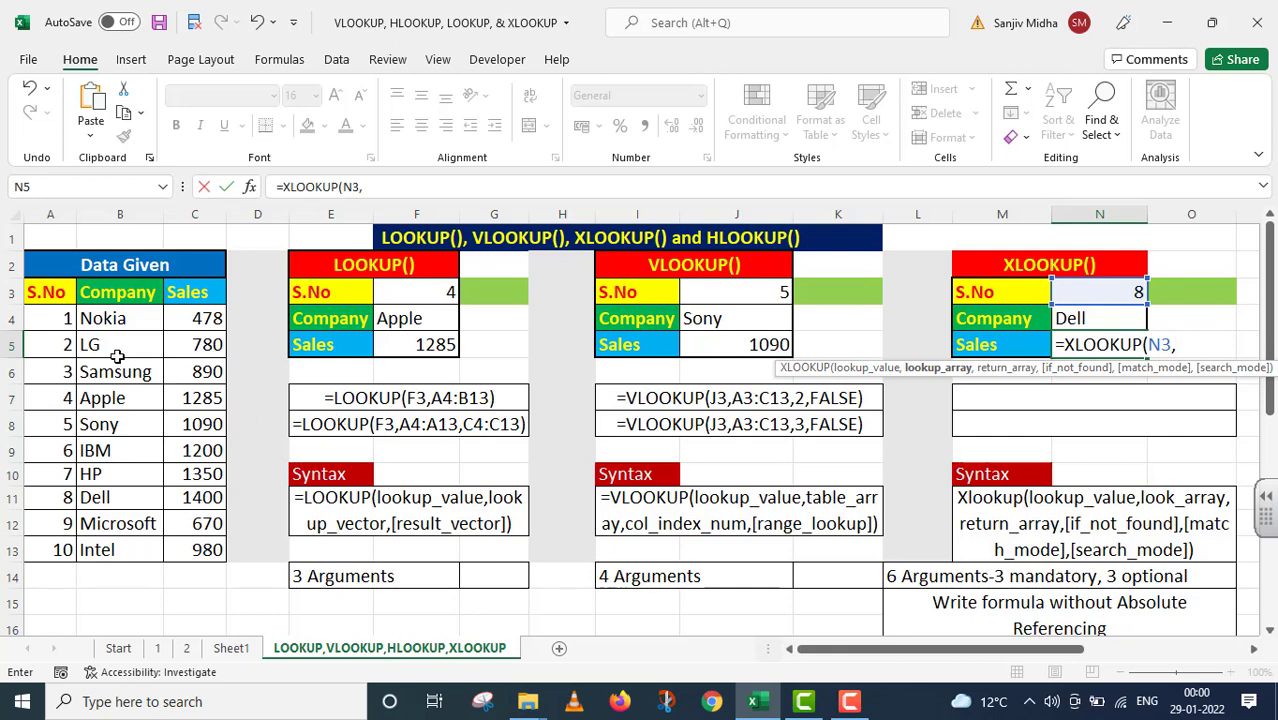
drag(55, 318, 50, 555)
text(,)
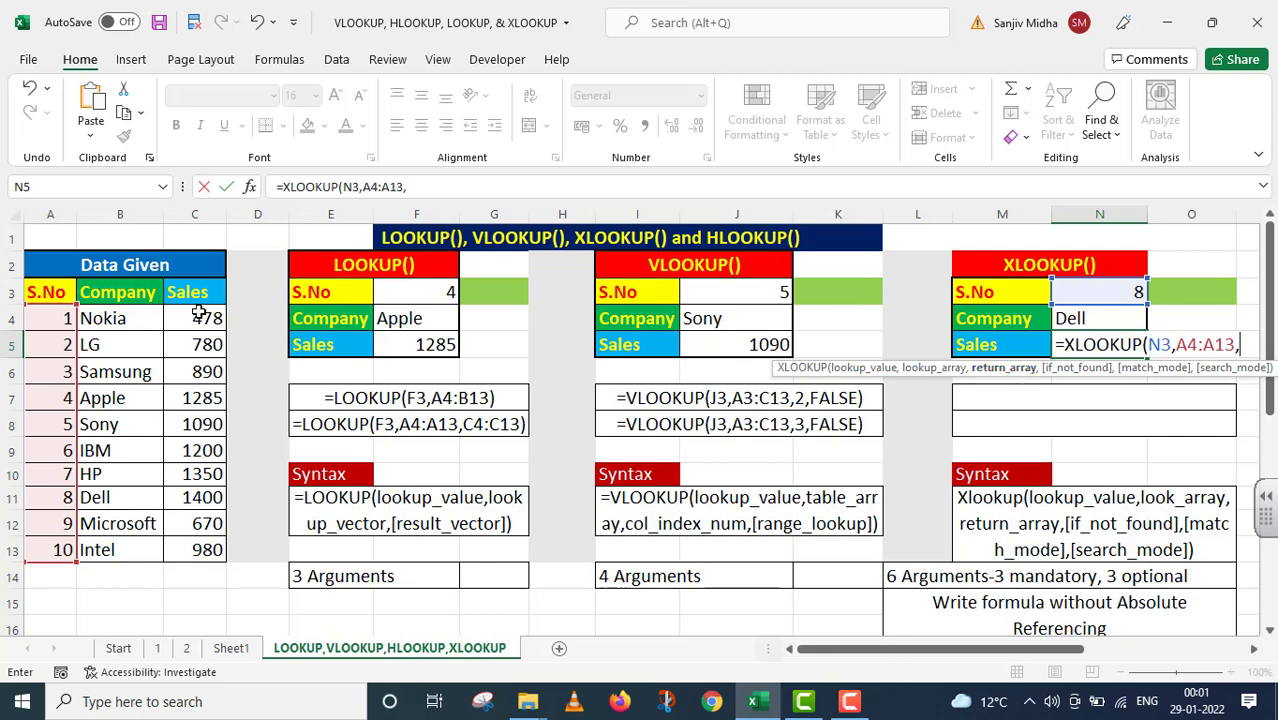
drag(199, 312, 198, 552)
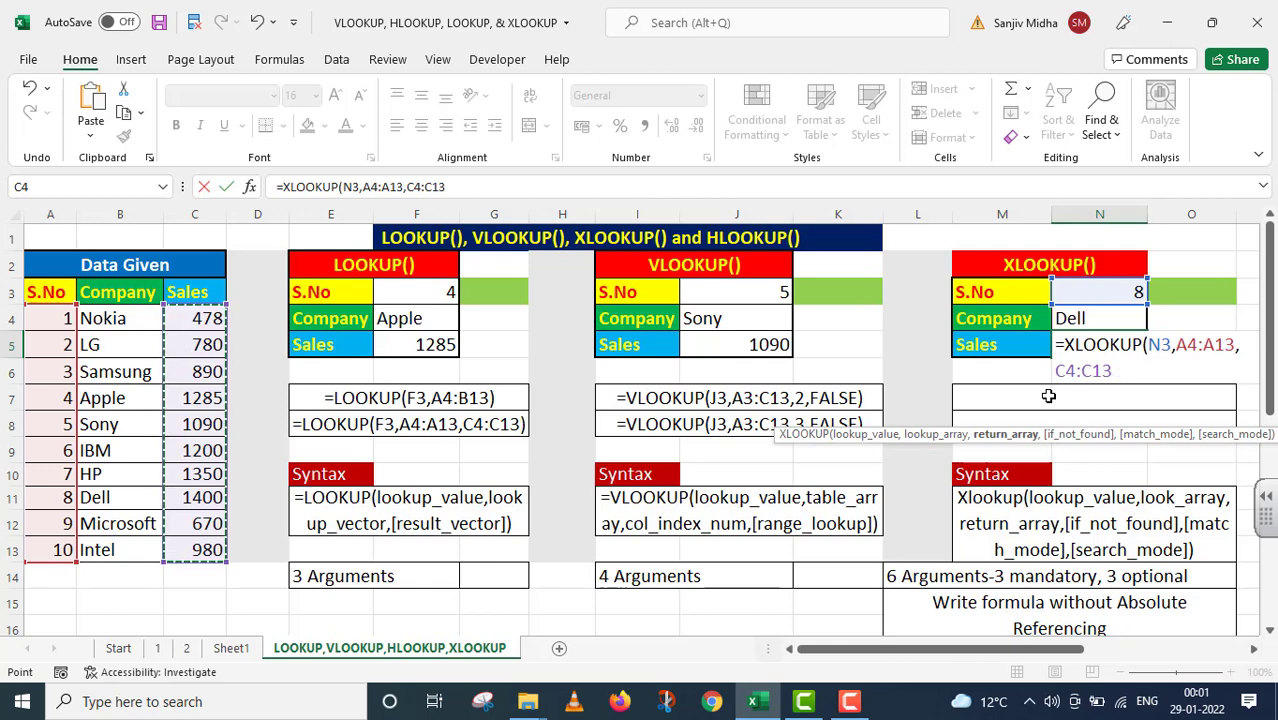
text())
key(Return)
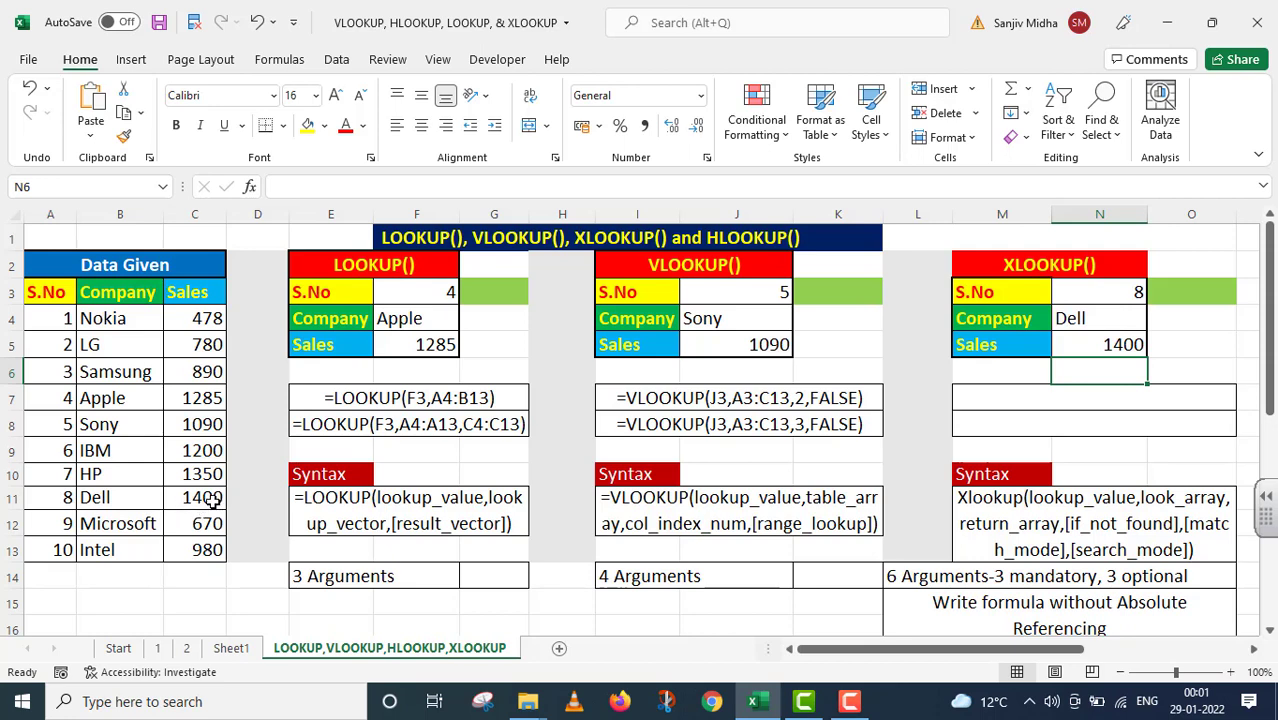
Choose serial numbers 5 and 1 in turn in cell N3 to test both XLOOKUP formulas.
click(1108, 290)
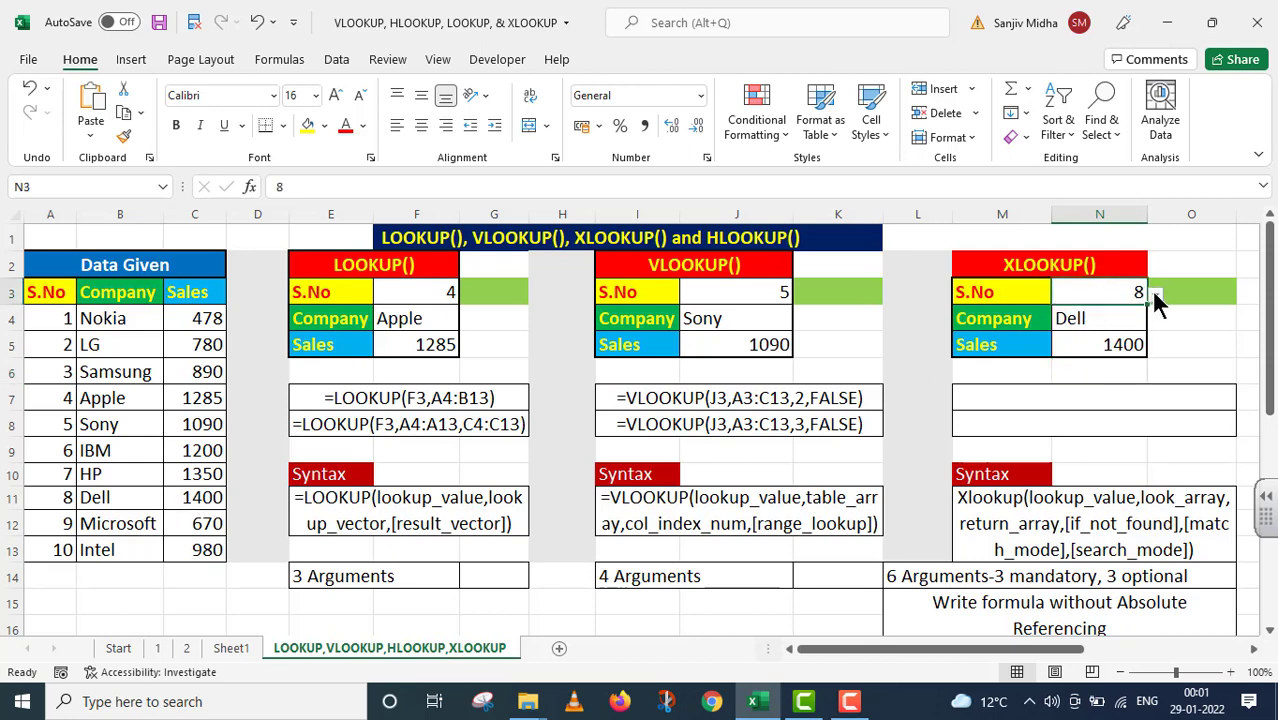
click(1155, 293)
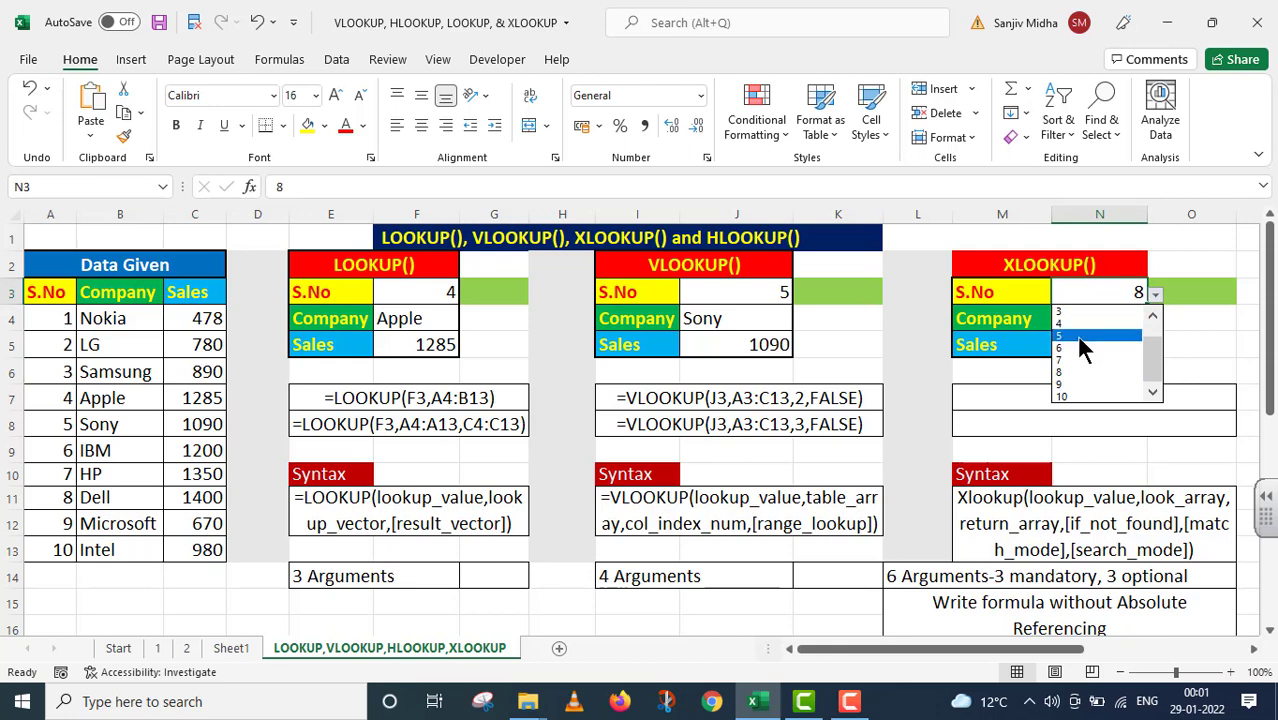
click(1079, 338)
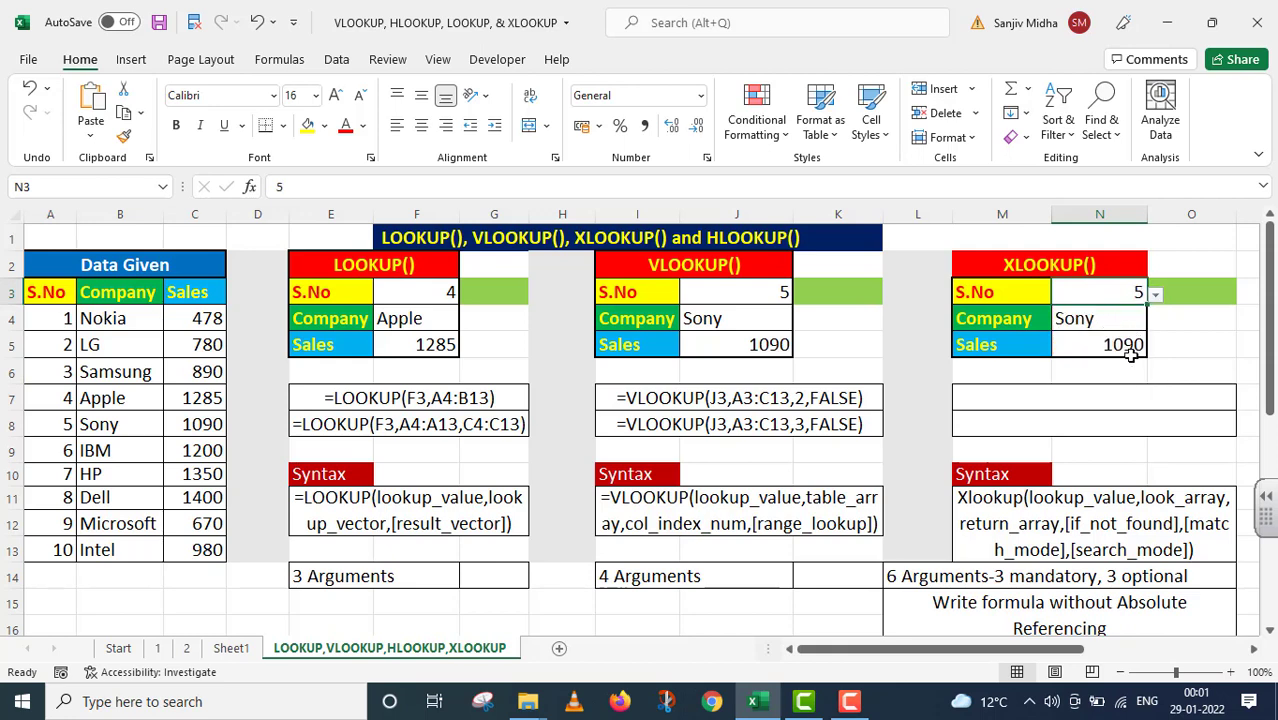
click(1155, 293)
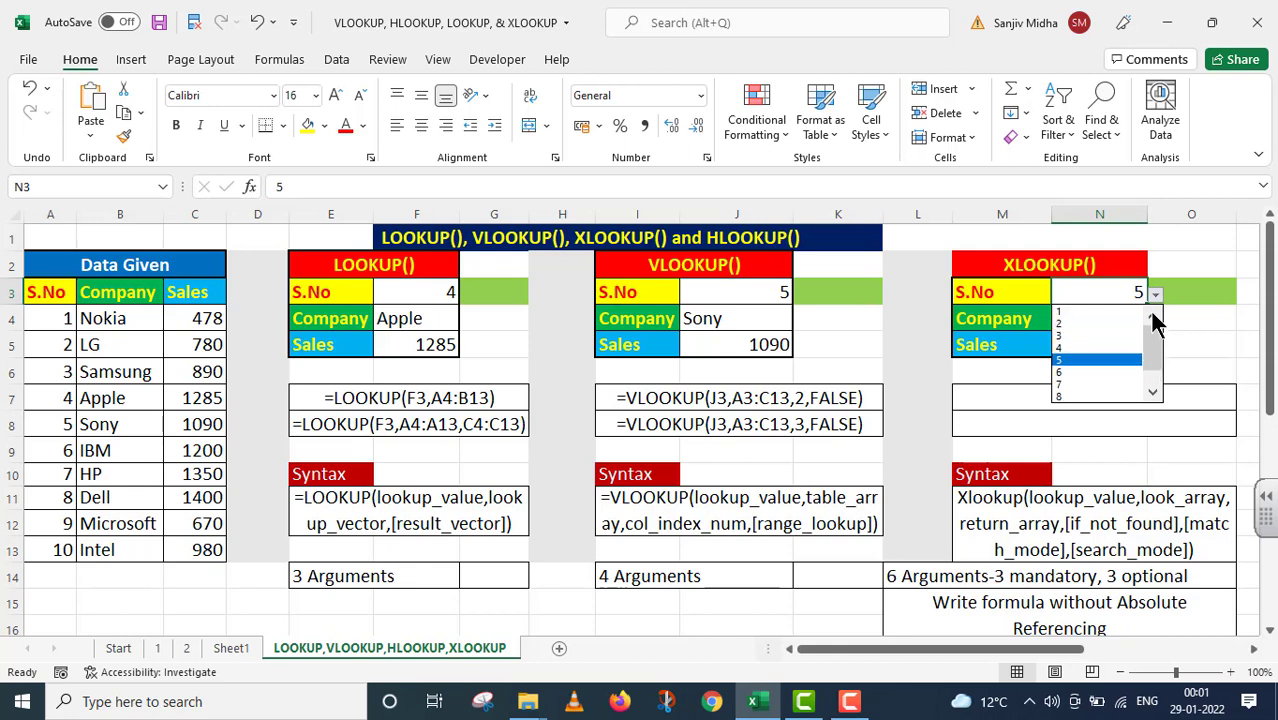
click(1072, 312)
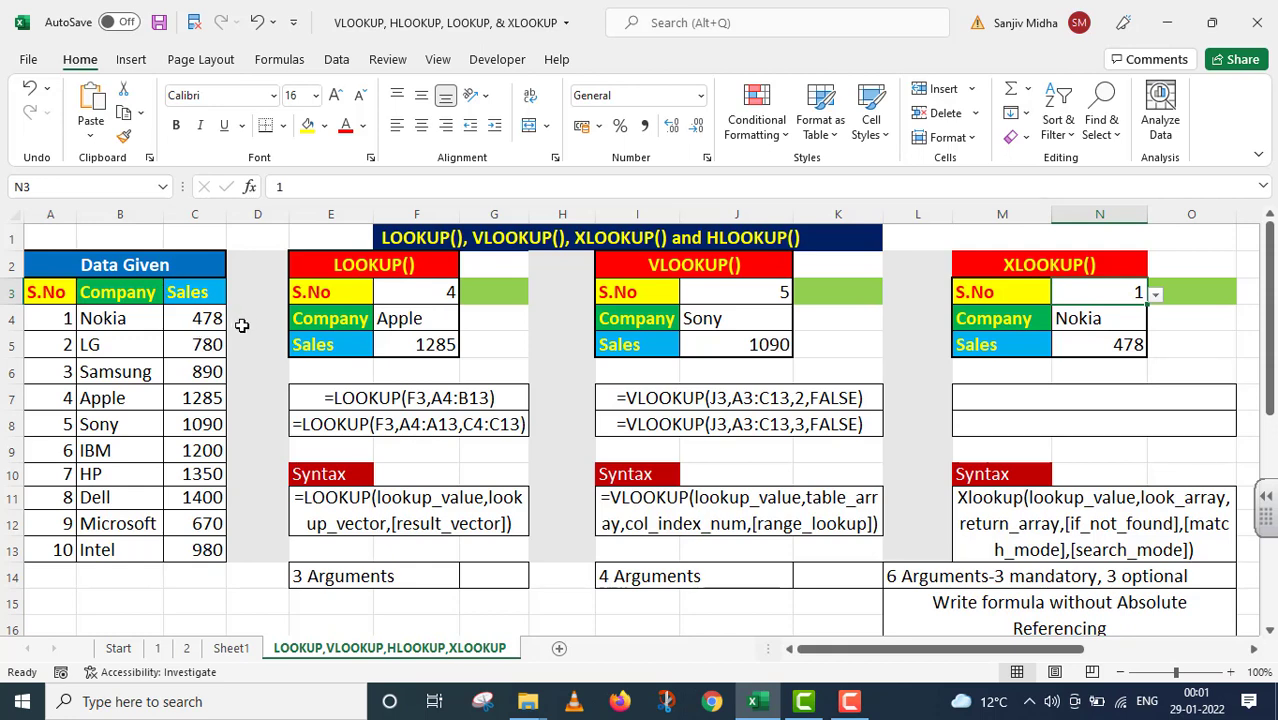
Document the XLOOKUP Company formula from N4 as the text =XLOOKUP(N3,A4:A13,B4:B13) in cell M7.
click(1084, 318)
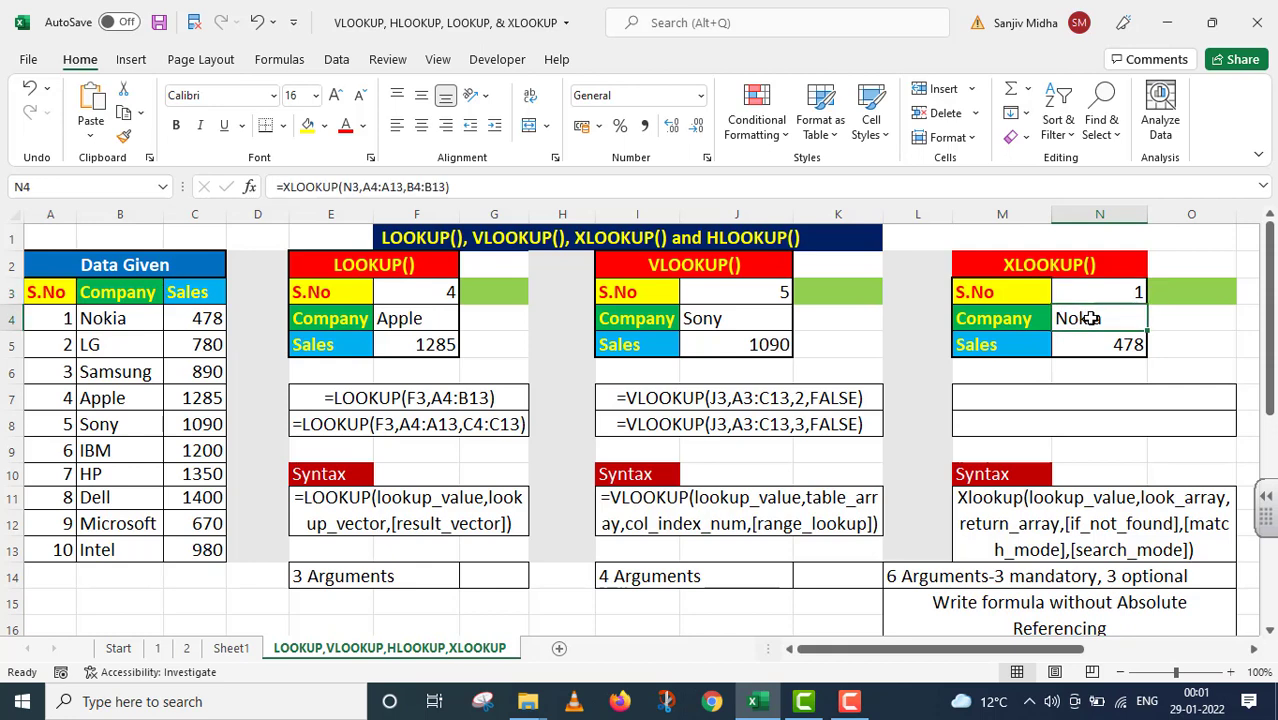
click(484, 184)
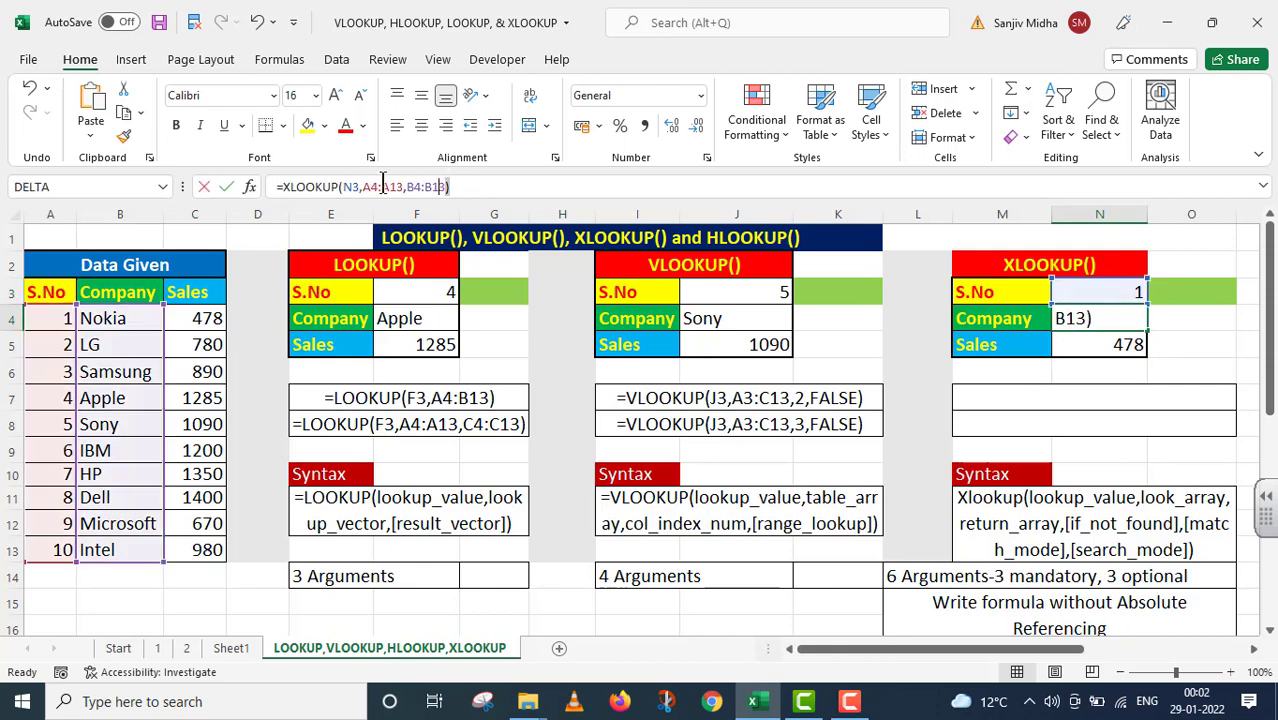
drag(484, 184, 235, 371)
key(ctrl+c)
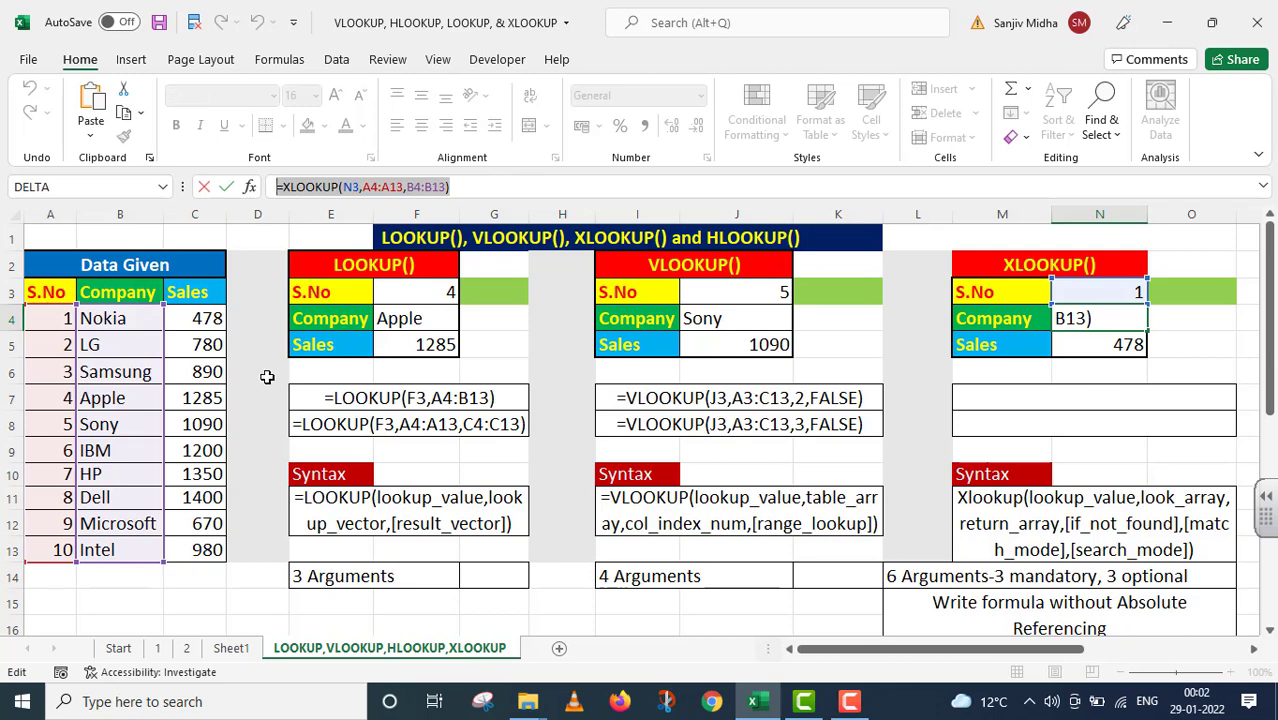
key(Escape)
click(972, 398)
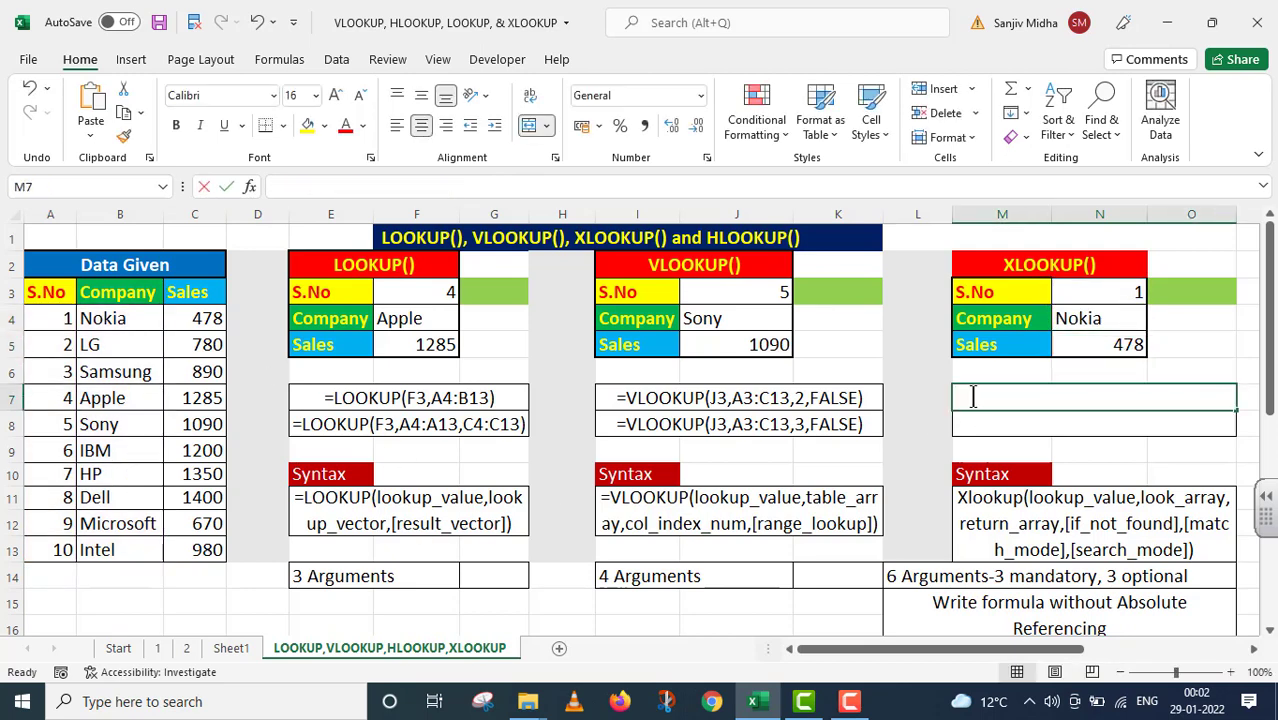
double_click(972, 398)
key(ctrl+v)
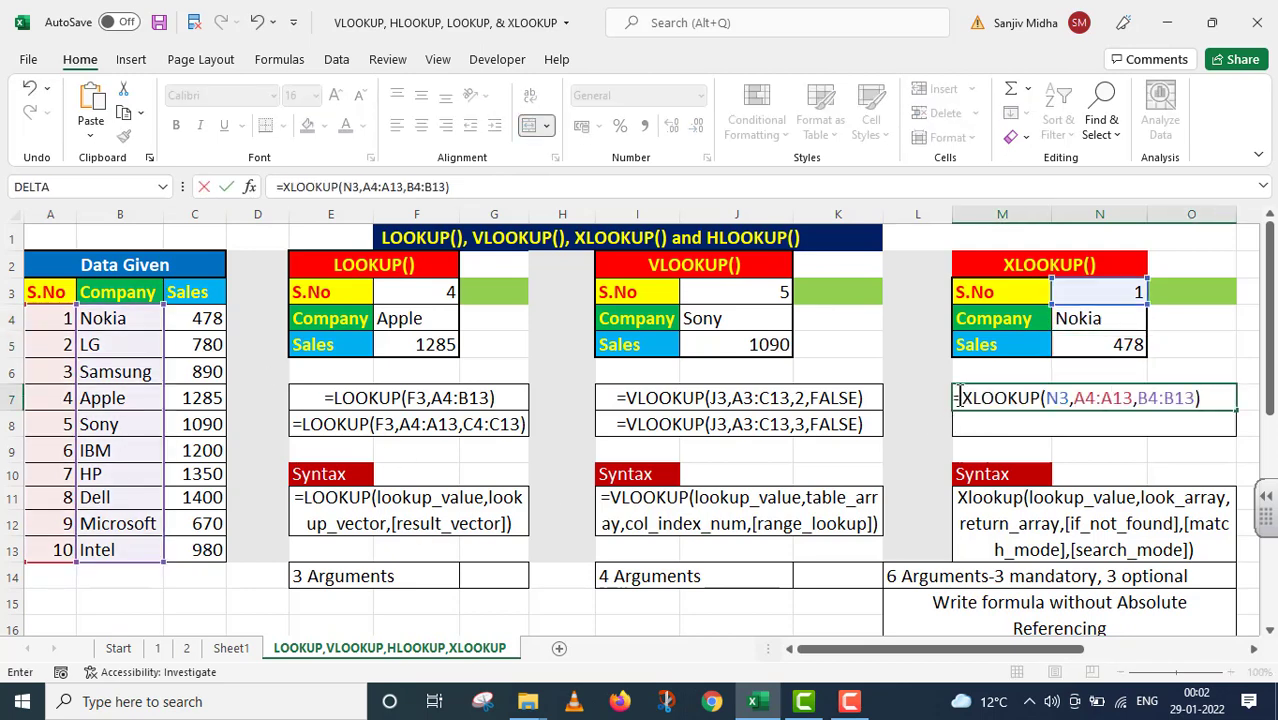
click(956, 404)
text(')
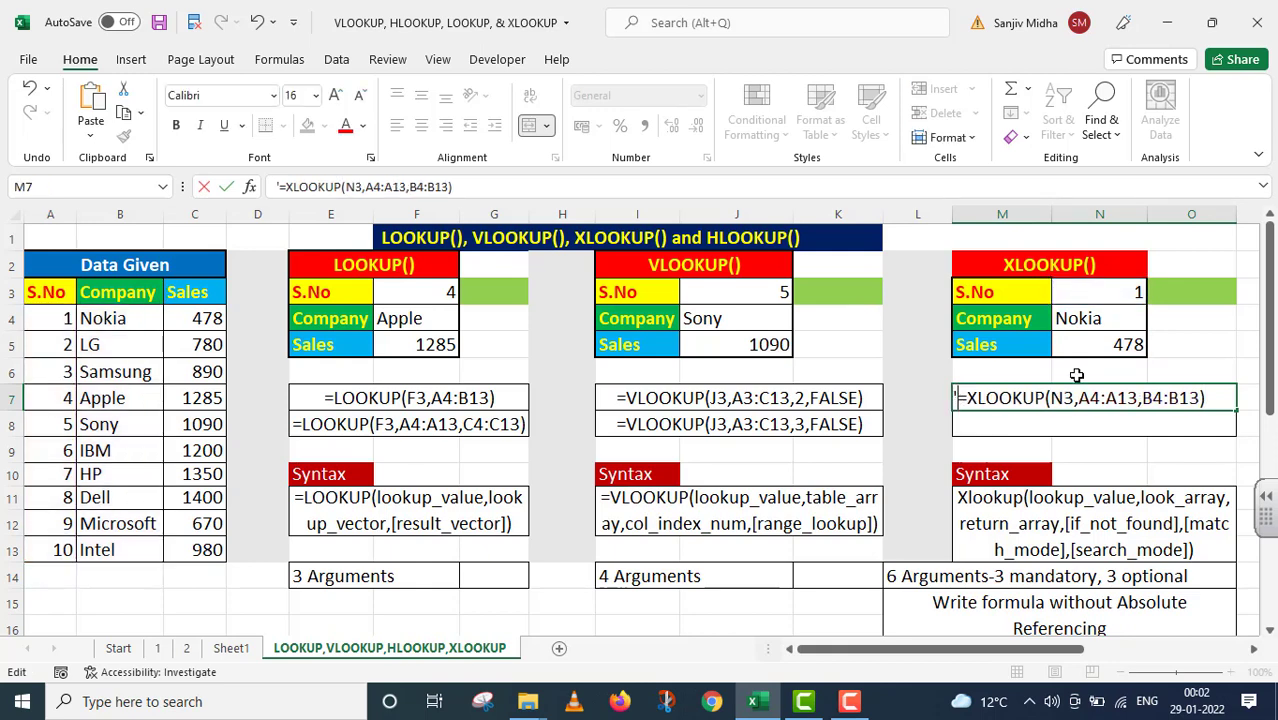
Document the XLOOKUP Sales formula from N5 as the text =XLOOKUP(N3,A4:A13,C4:C13) in cell M8.
click(1076, 347)
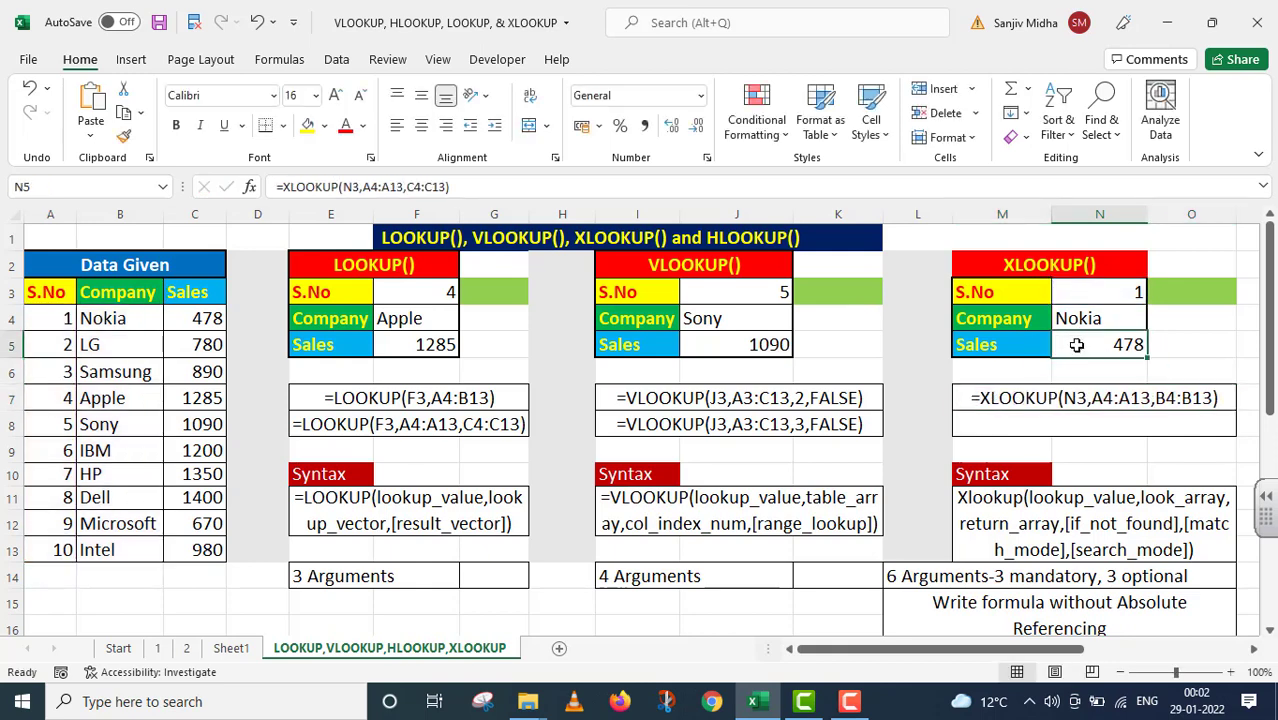
click(544, 178)
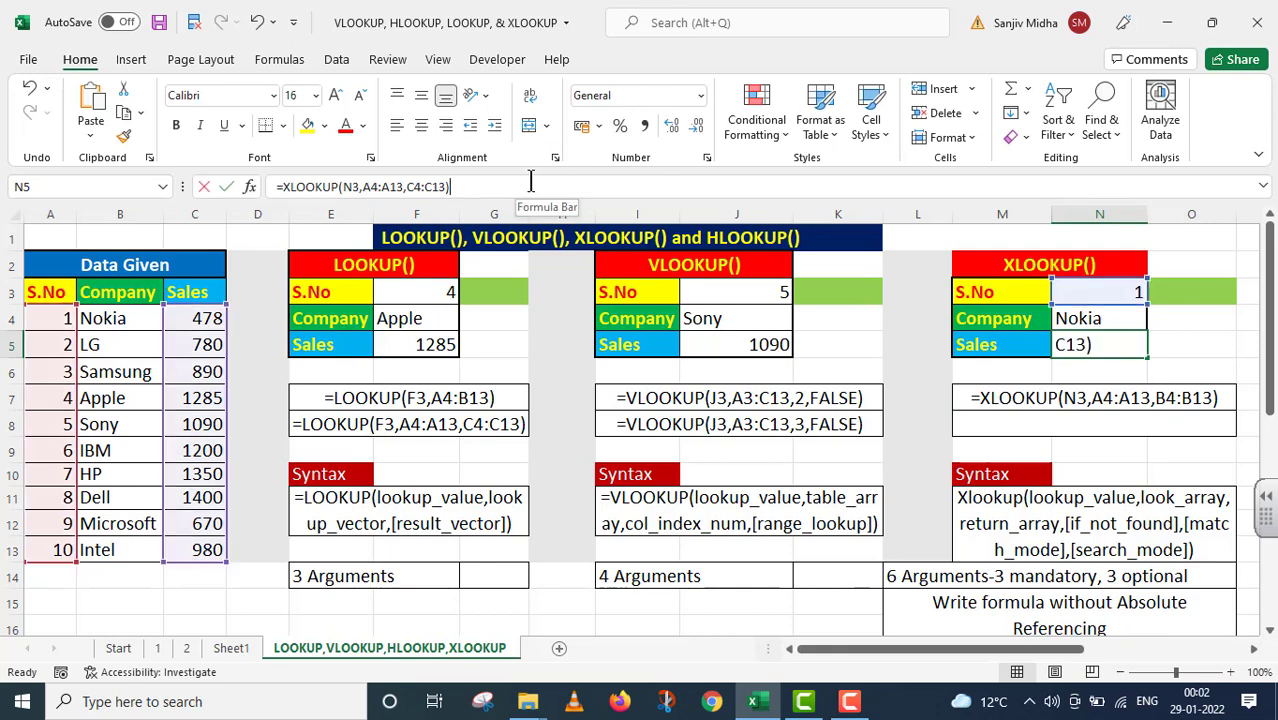
drag(450, 186, 262, 195)
key(ctrl+c)
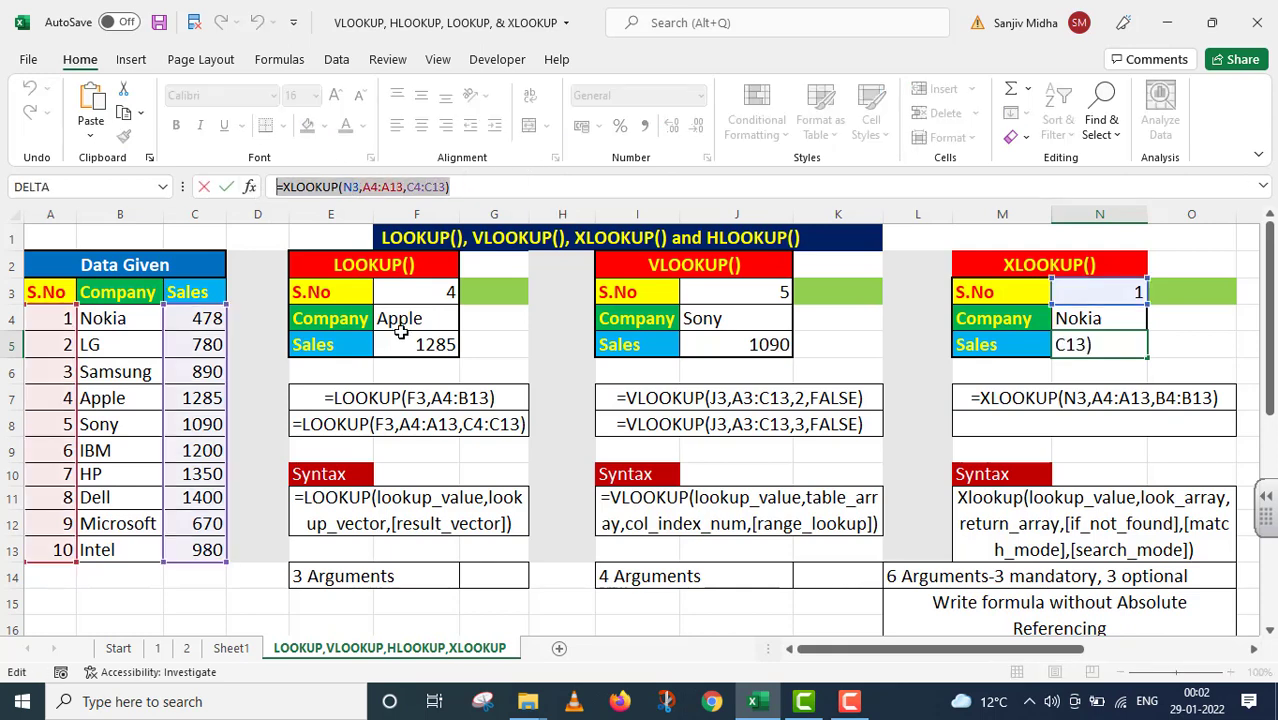
key(Return)
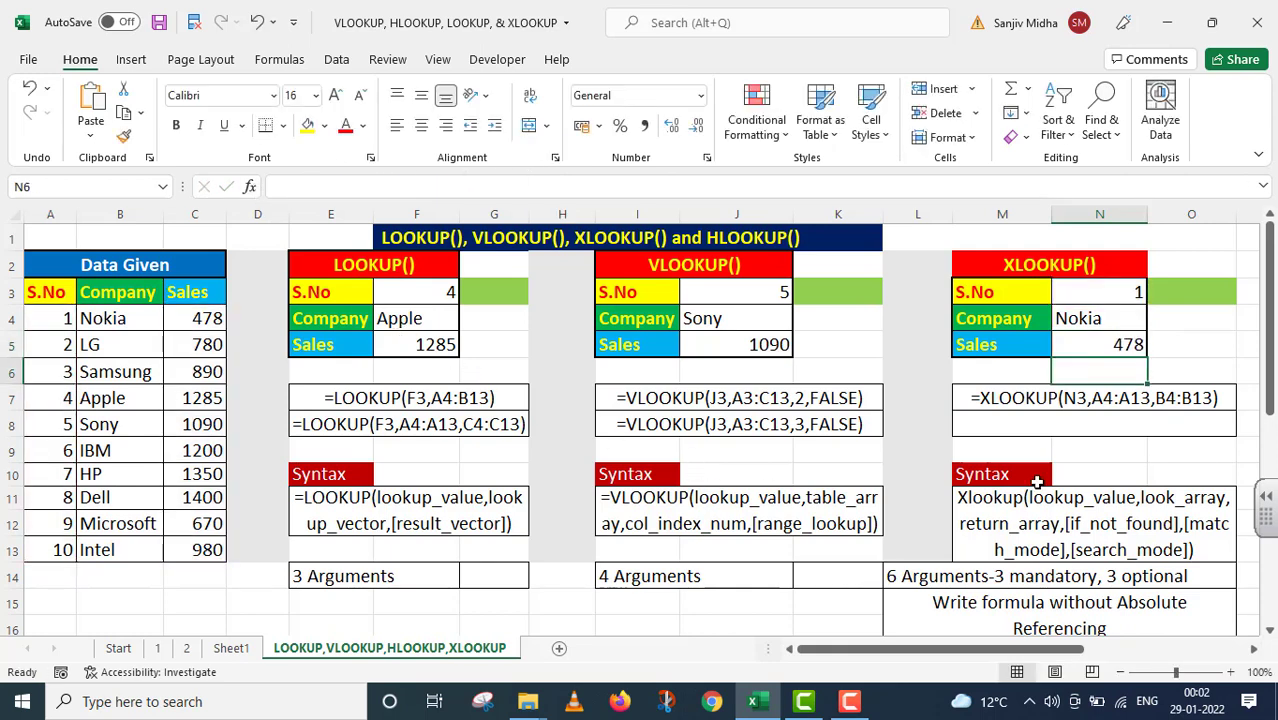
click(962, 429)
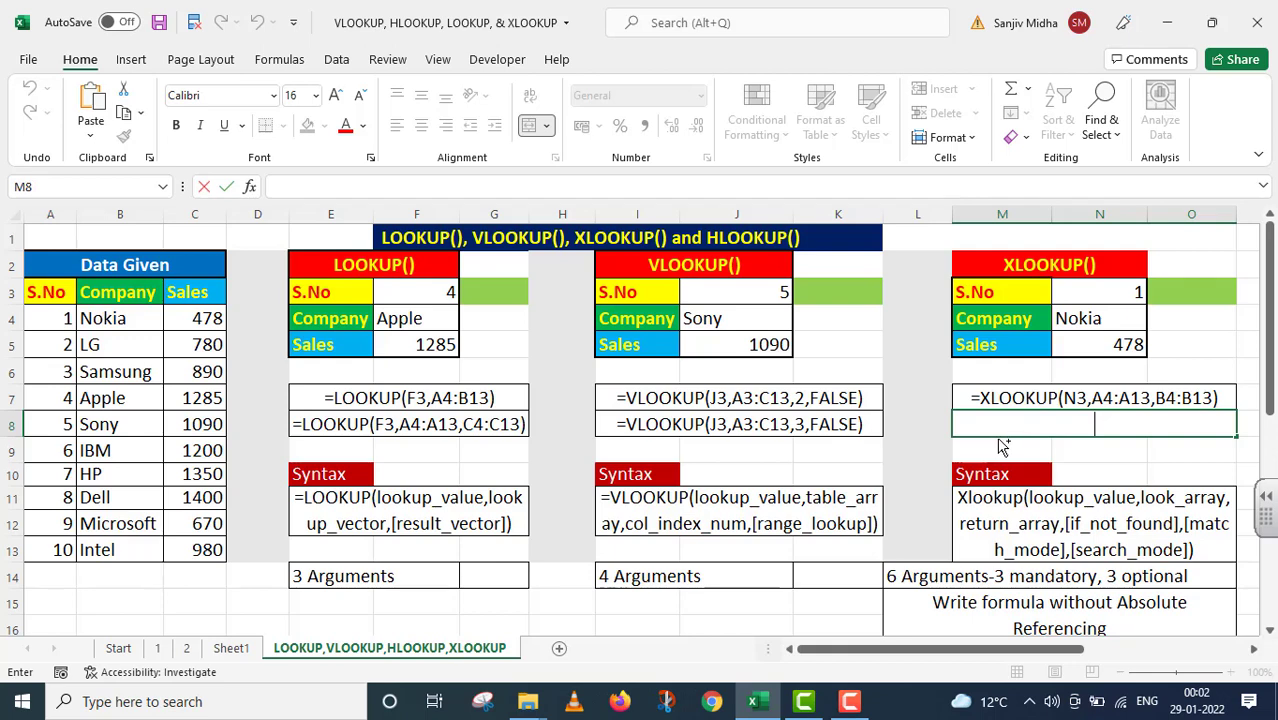
key(ctrl+v)
click(955, 424)
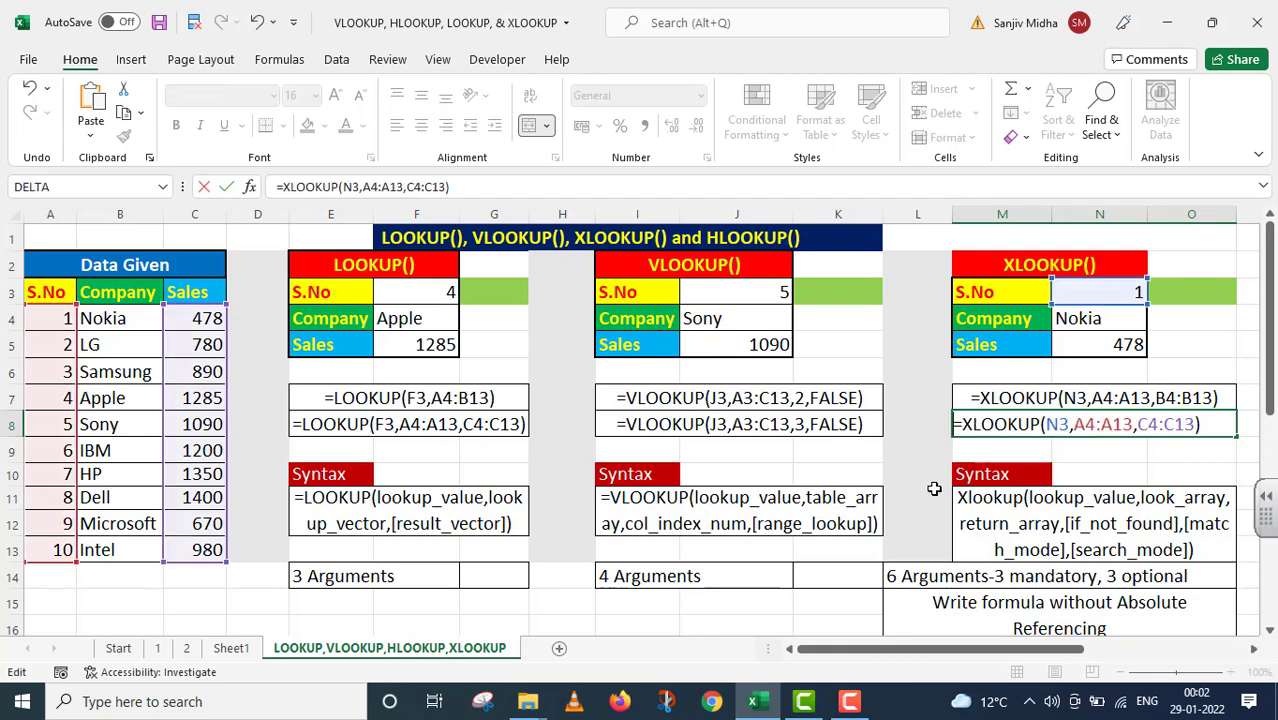
text(')
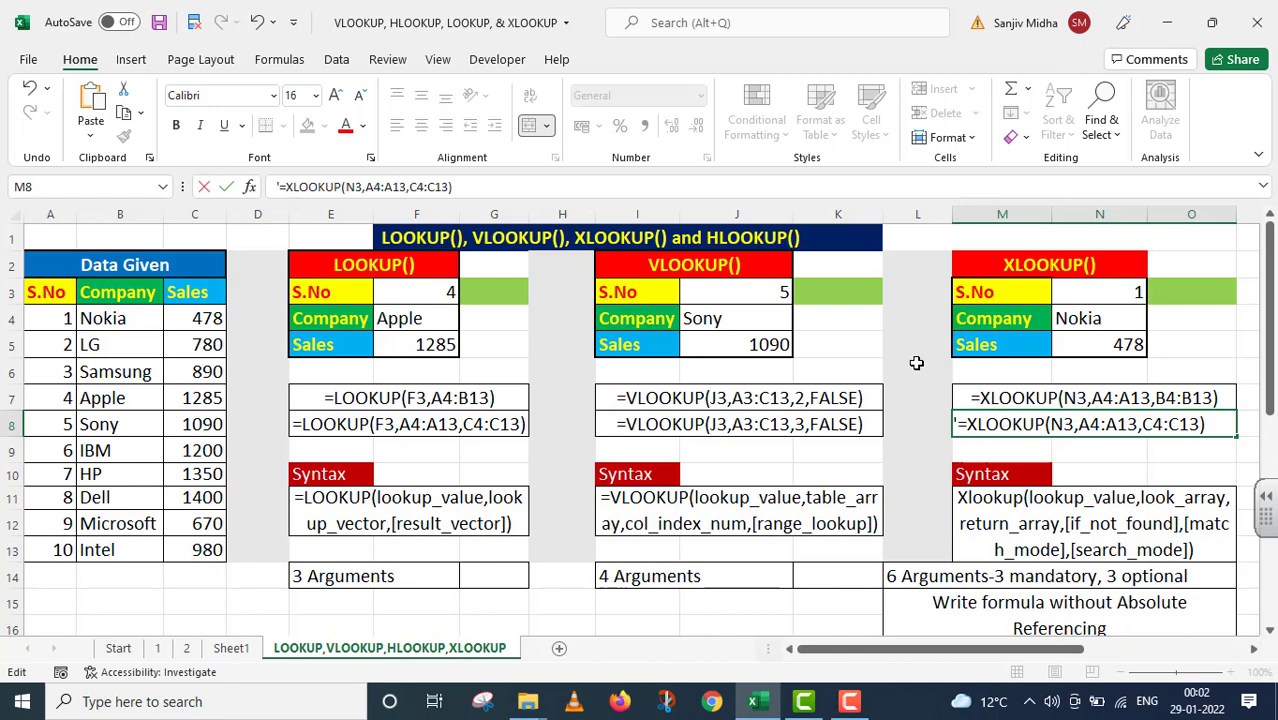
Add a data validation list to the HLOOKUP S.No cell D26 with the source =$C$21:$L$21.
scroll(916, 362, down, 4)
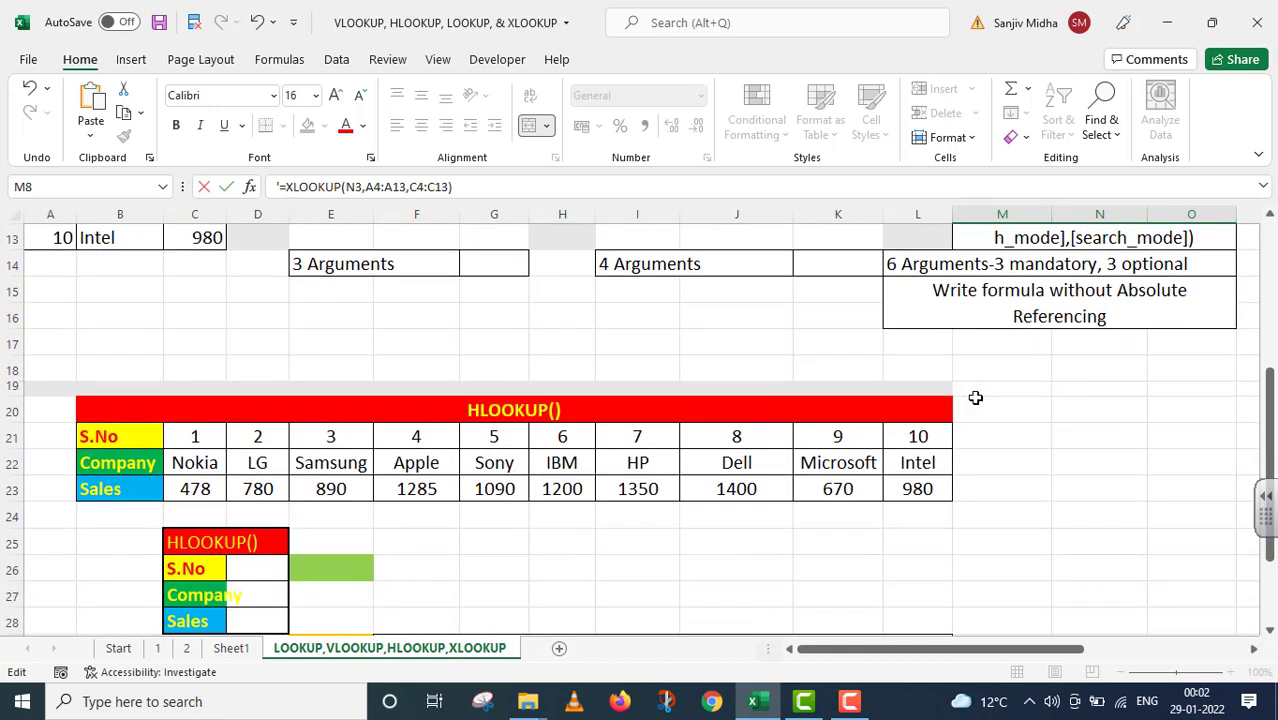
scroll(718, 512, down, 1)
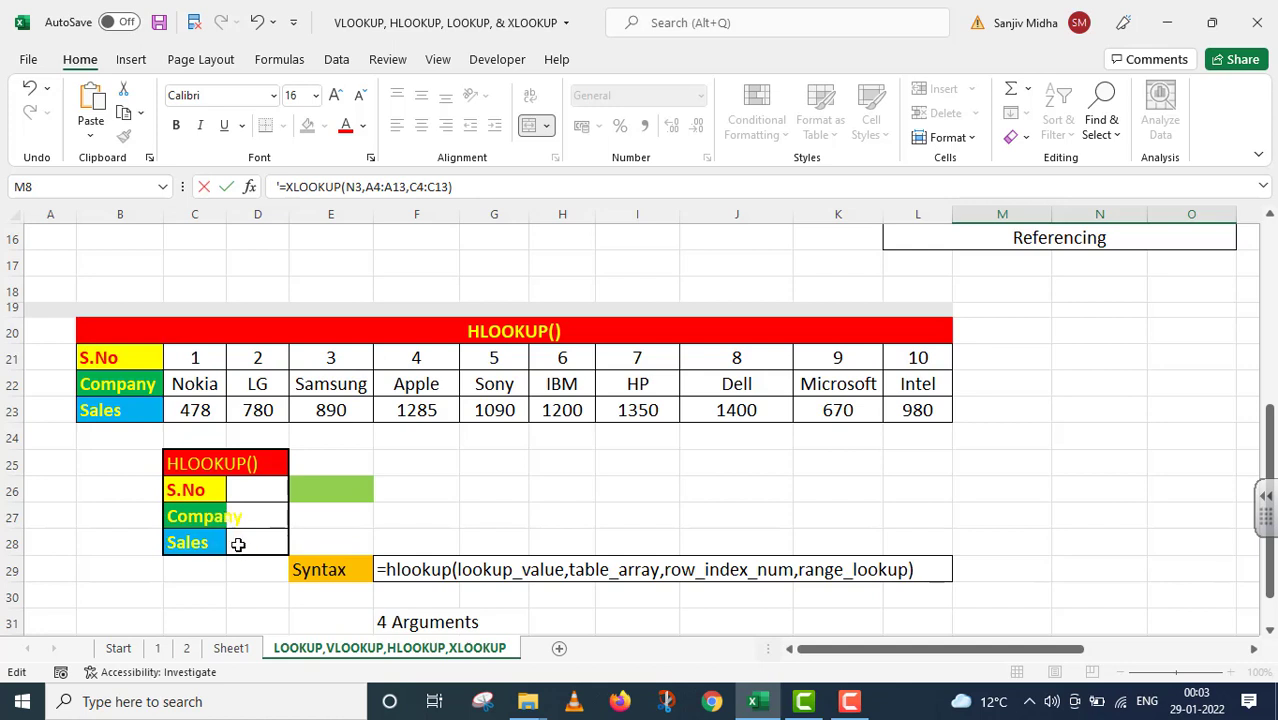
click(265, 491)
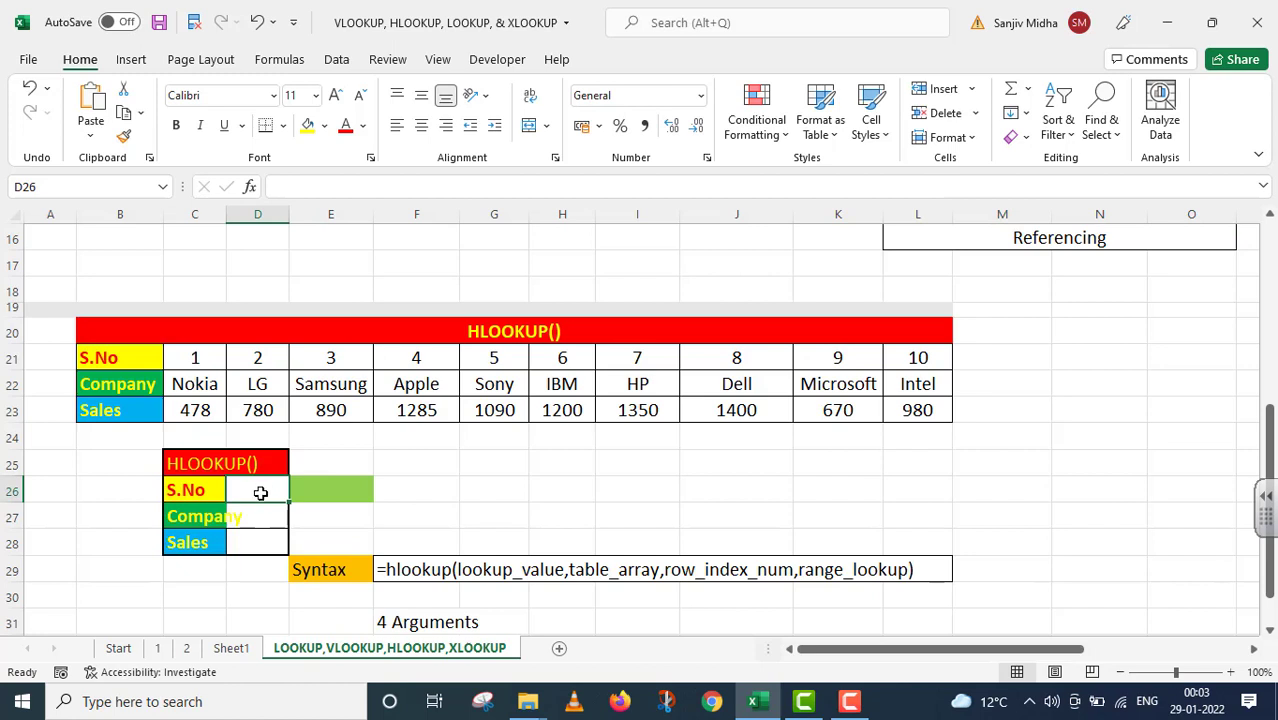
click(336, 59)
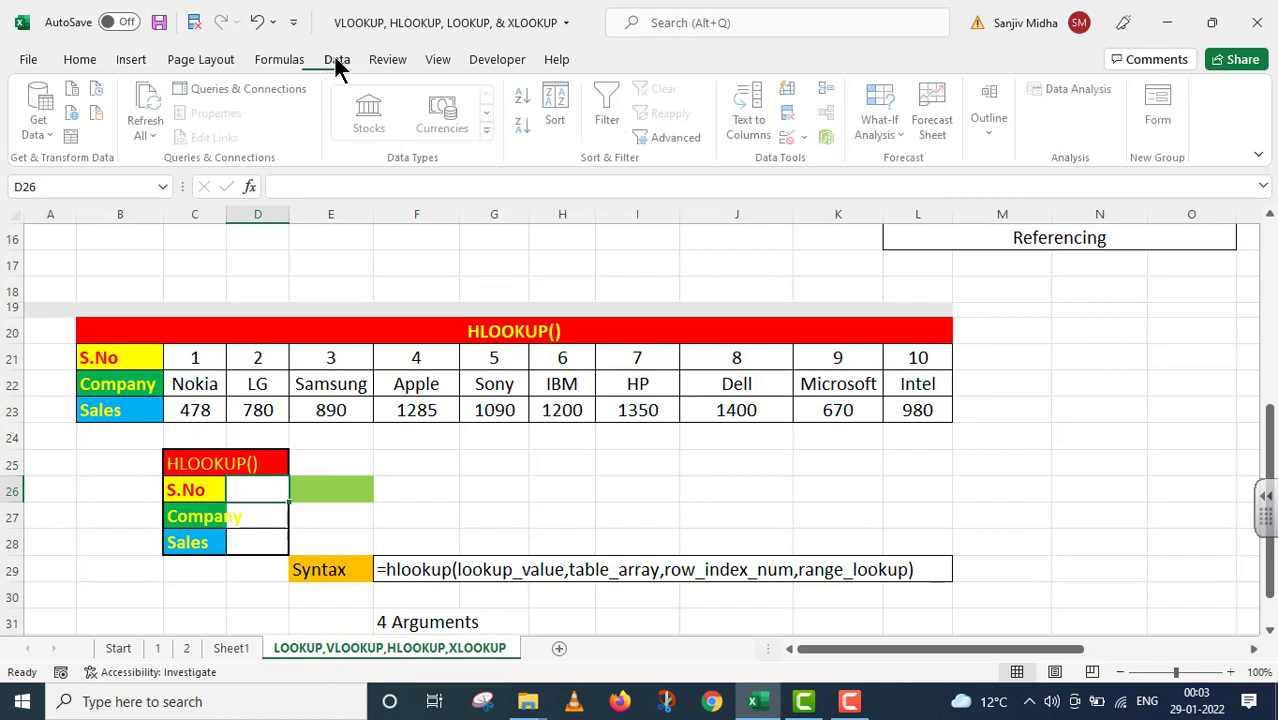
click(807, 135)
click(822, 164)
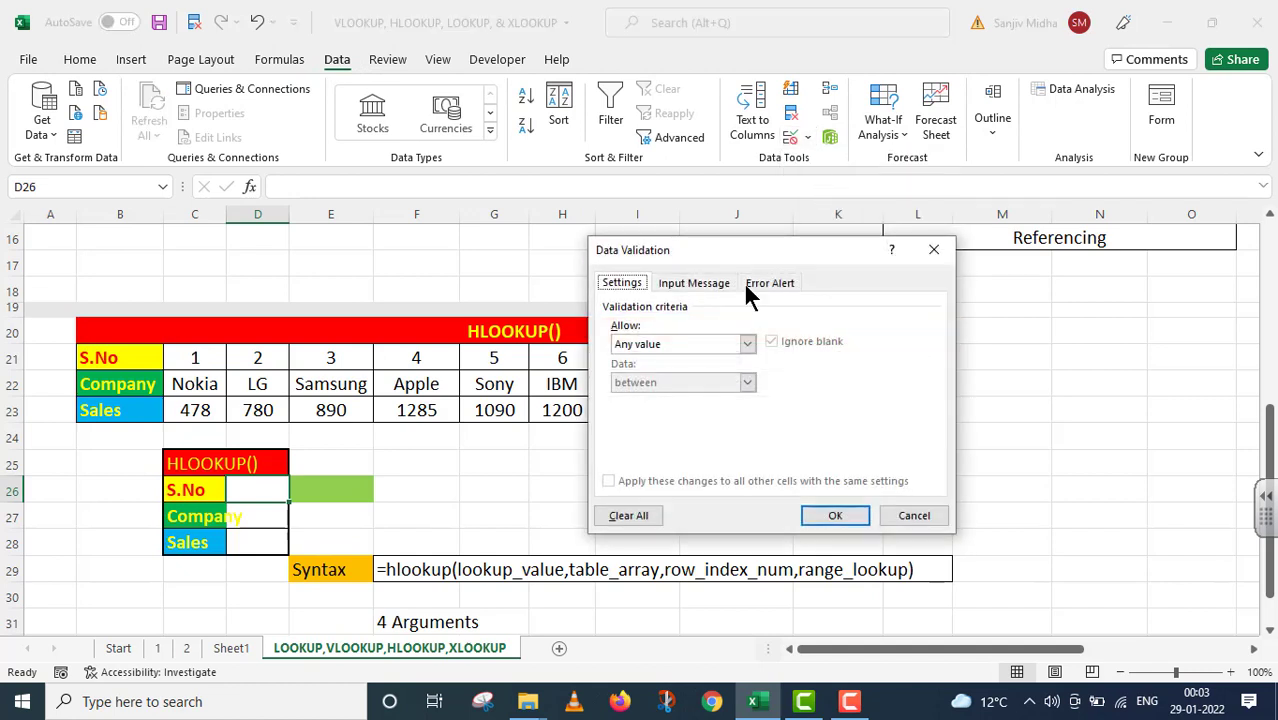
click(747, 344)
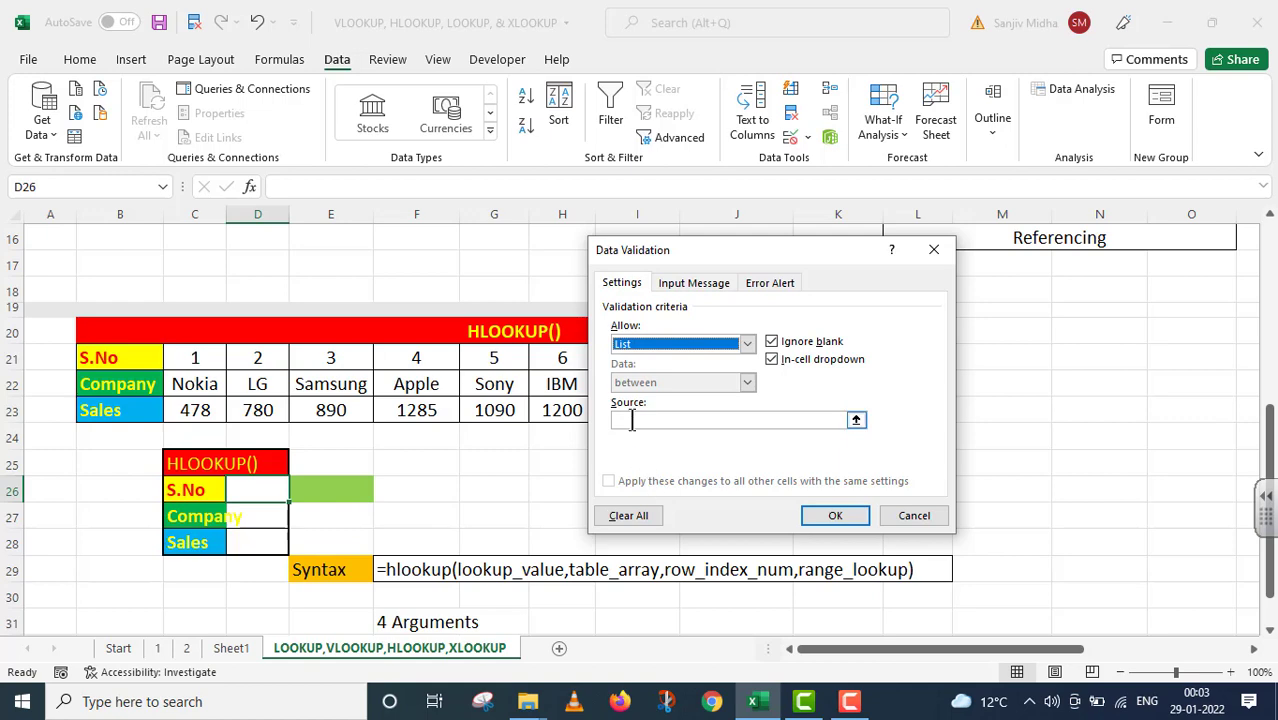
click(631, 421)
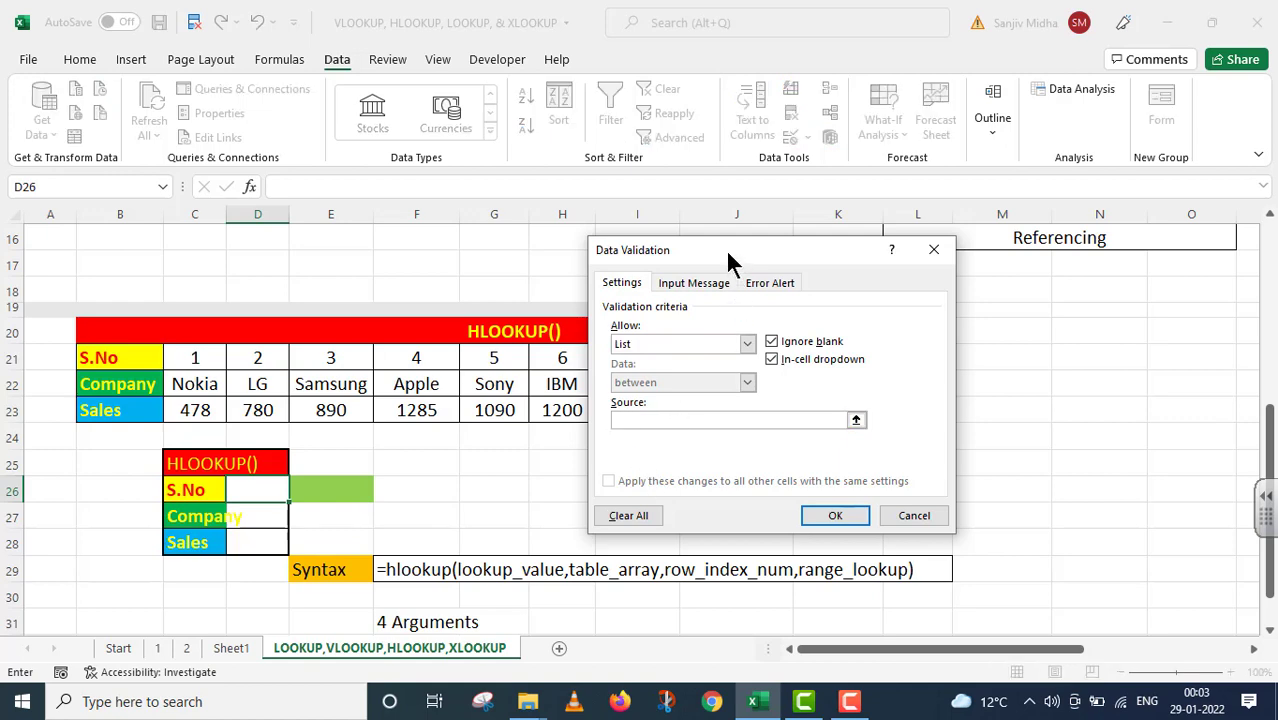
drag(728, 258, 762, 454)
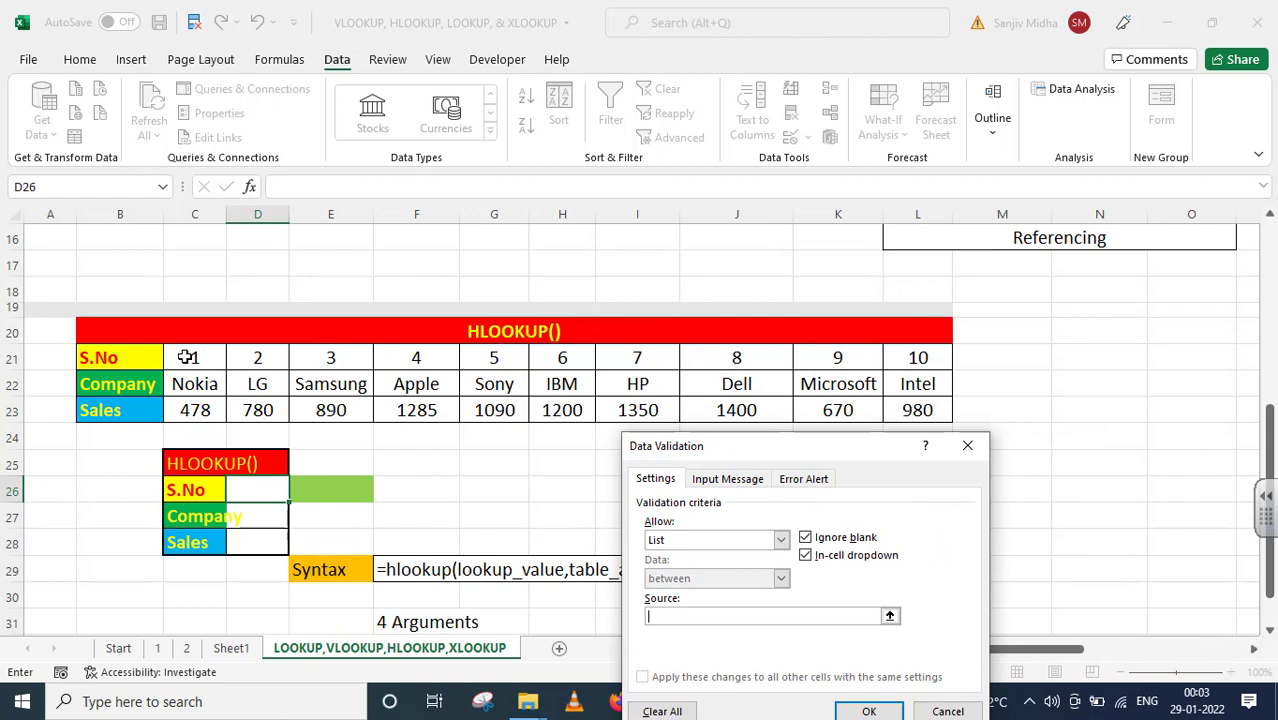
drag(186, 357, 903, 350)
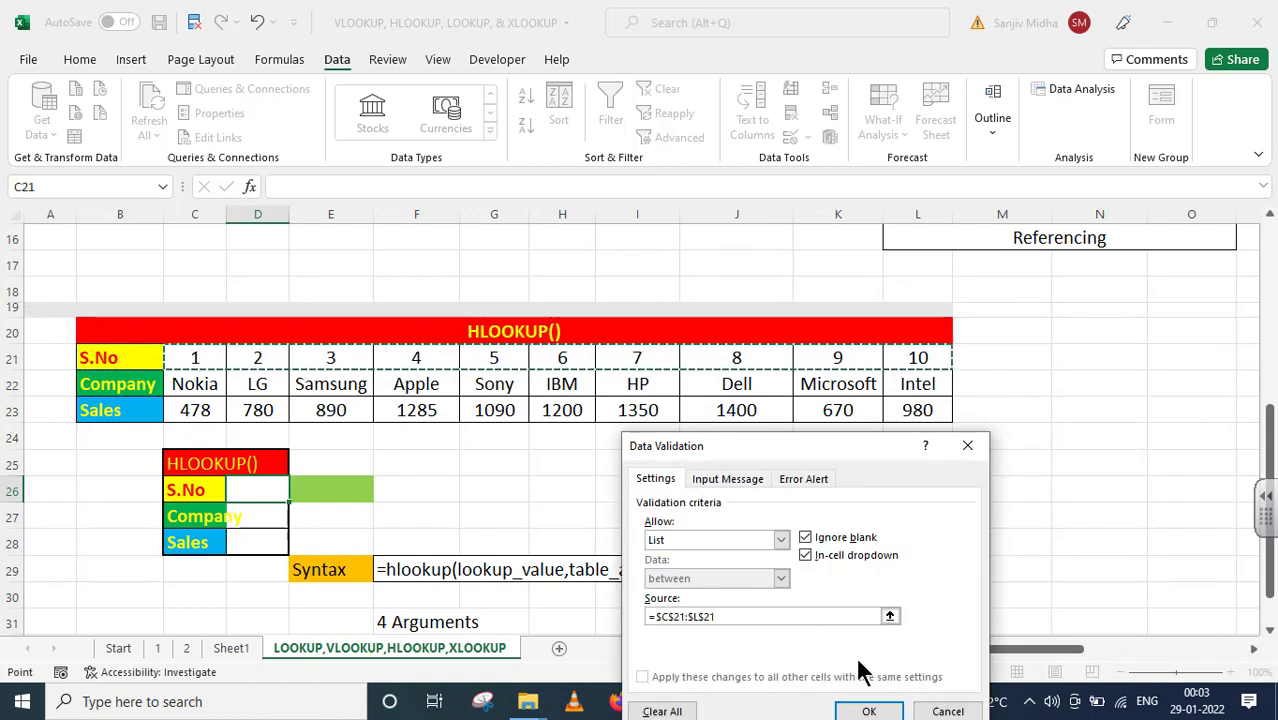
click(870, 709)
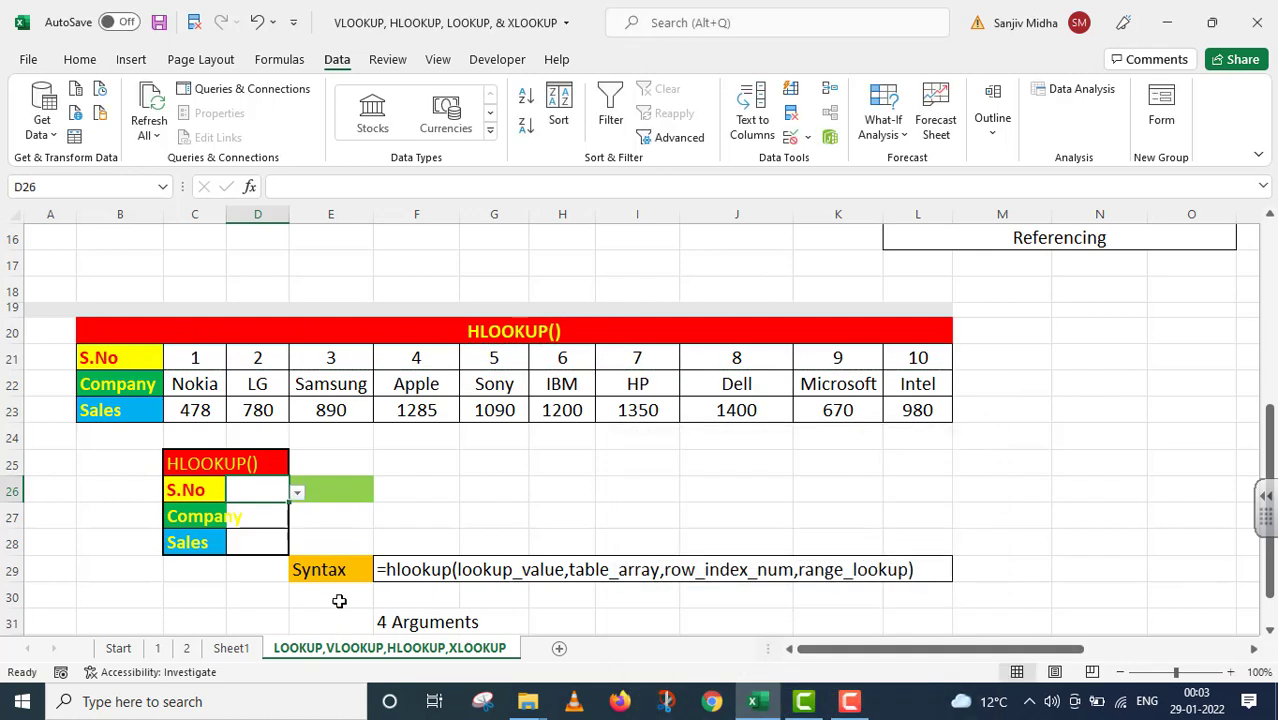
Choose serial numbers 2 and 6 in turn in cell D26 to try the validation list.
click(297, 493)
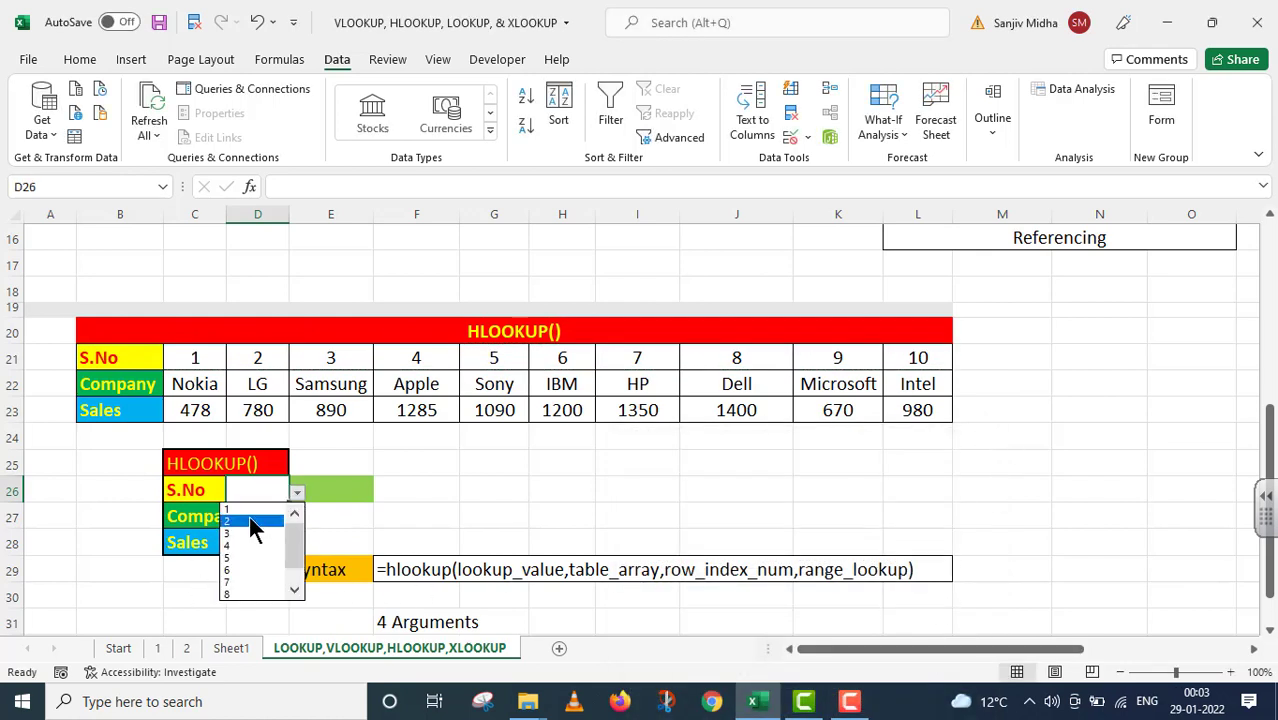
click(252, 522)
click(297, 493)
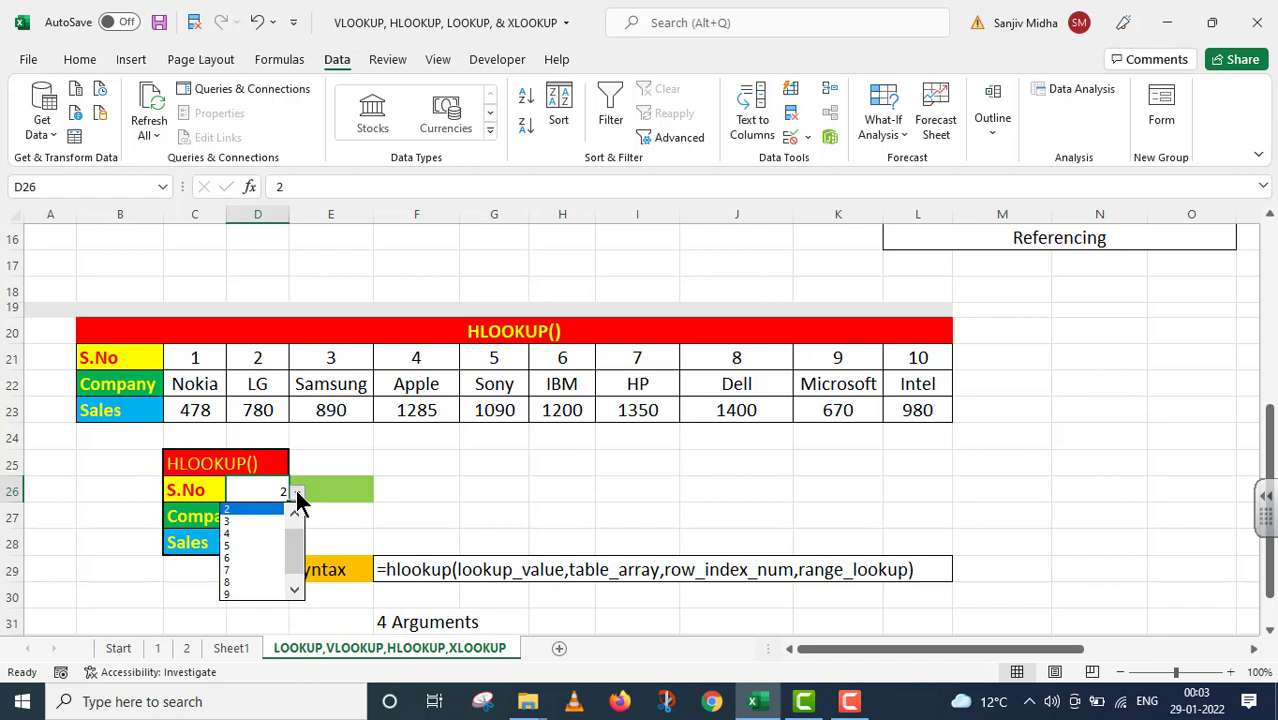
click(248, 557)
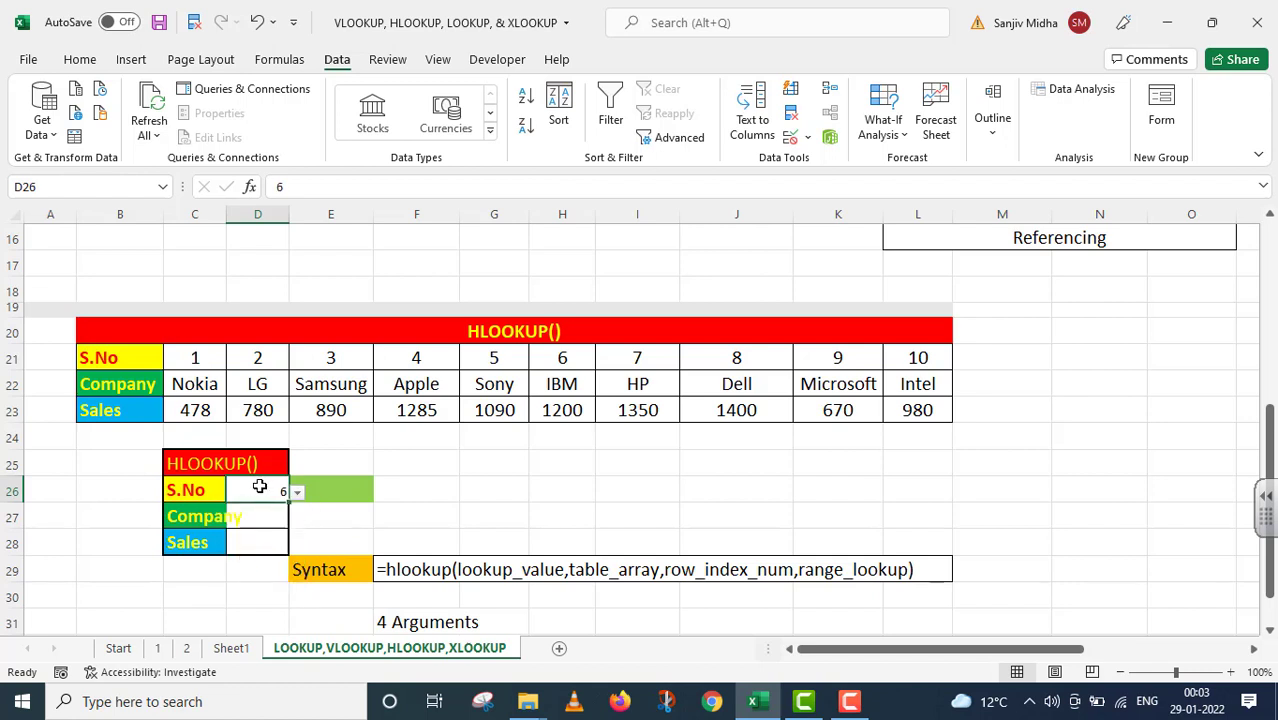
Set the font size of the HLOOKUP result cells D26:D28 to 16.
drag(257, 484, 257, 545)
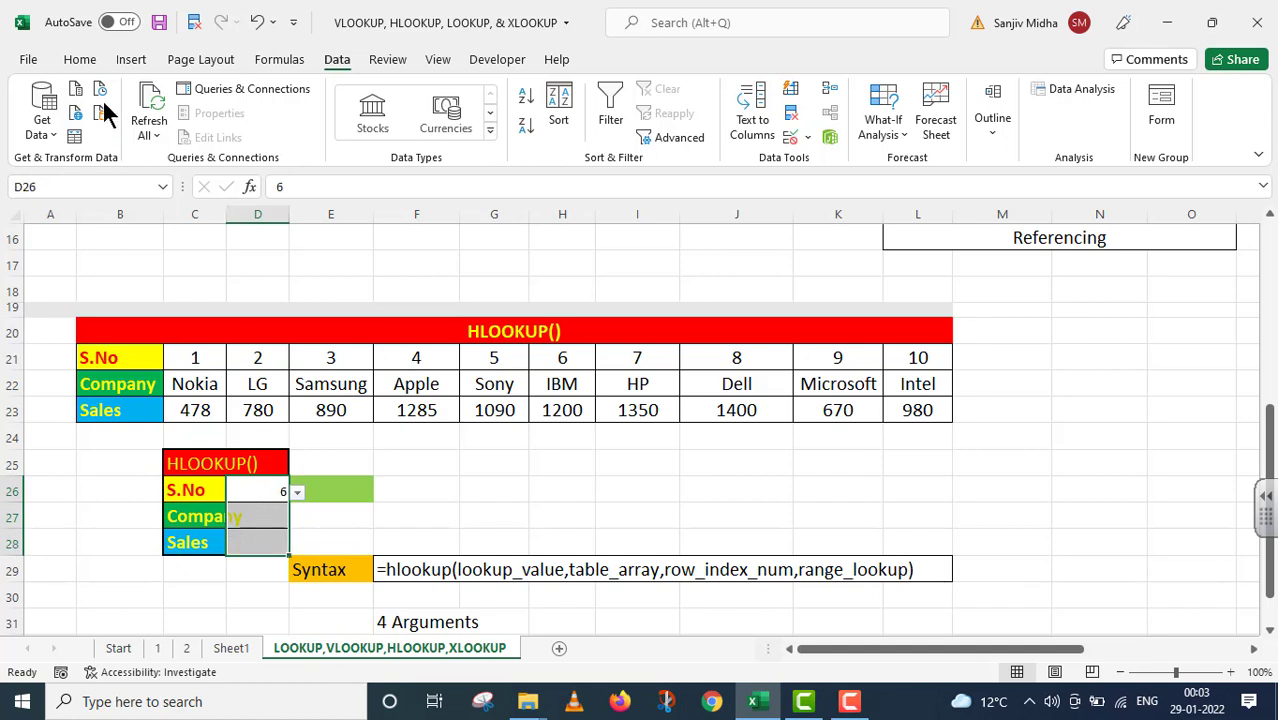
click(79, 60)
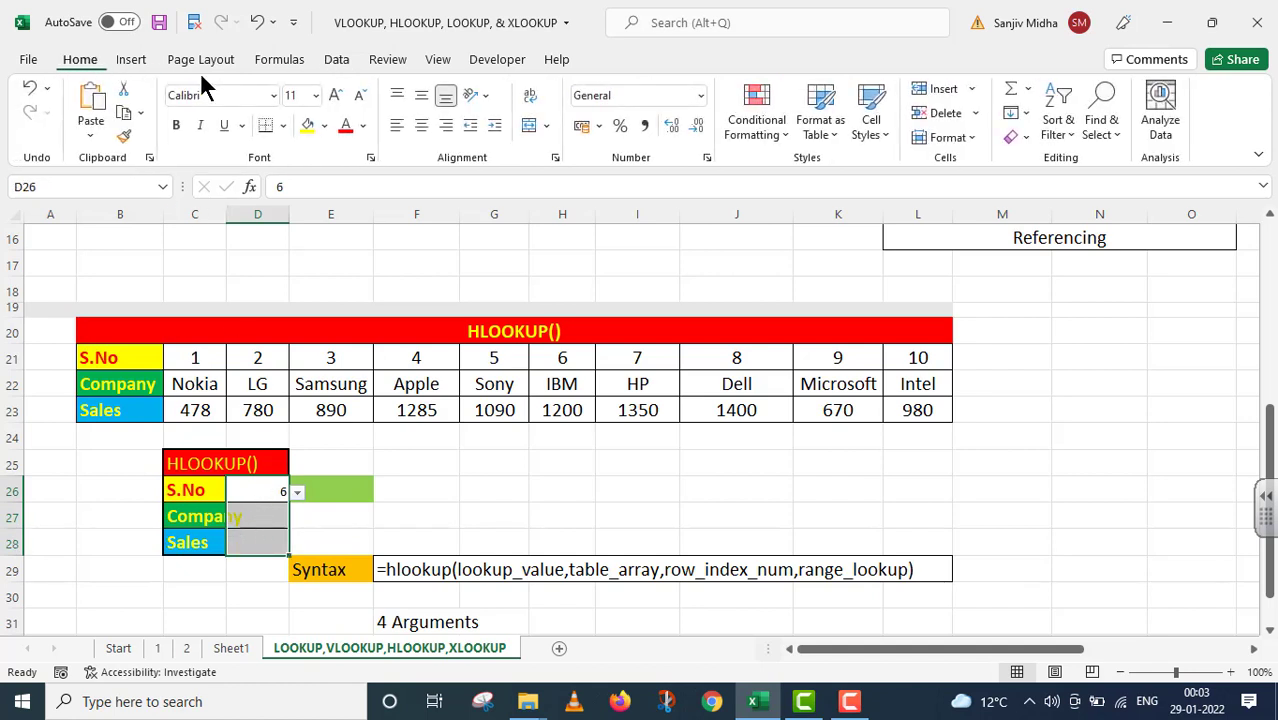
click(316, 95)
click(300, 249)
click(430, 468)
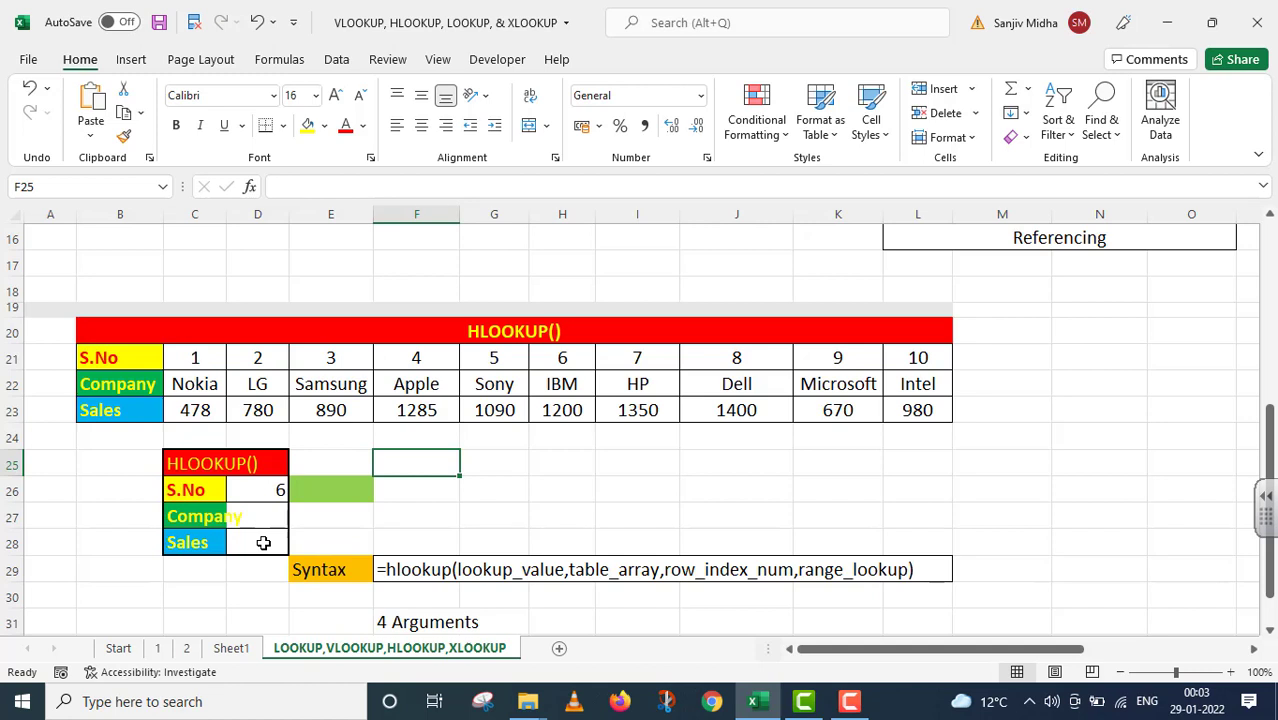
Widen column C to fit the Company label and enter =HLOOKUP(D26,B21:L23,2,FALSE) in the Company result cell D27.
click(256, 508)
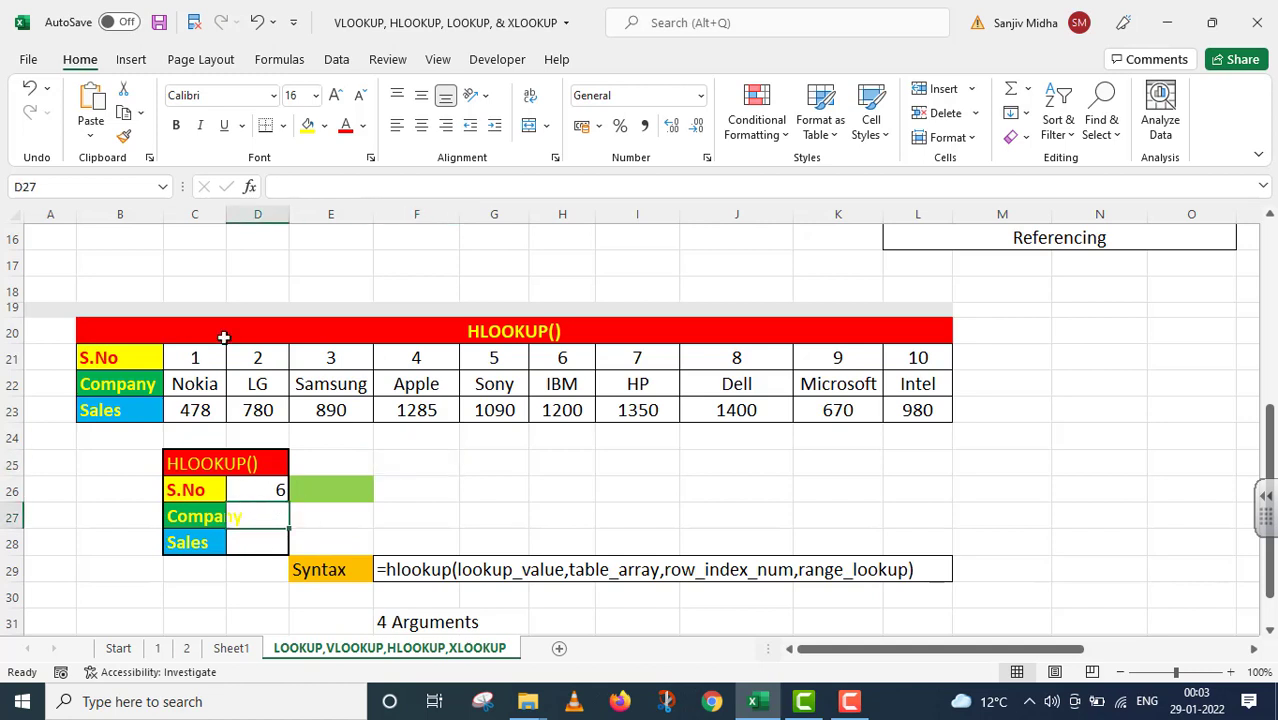
drag(228, 215, 253, 215)
text(=H)
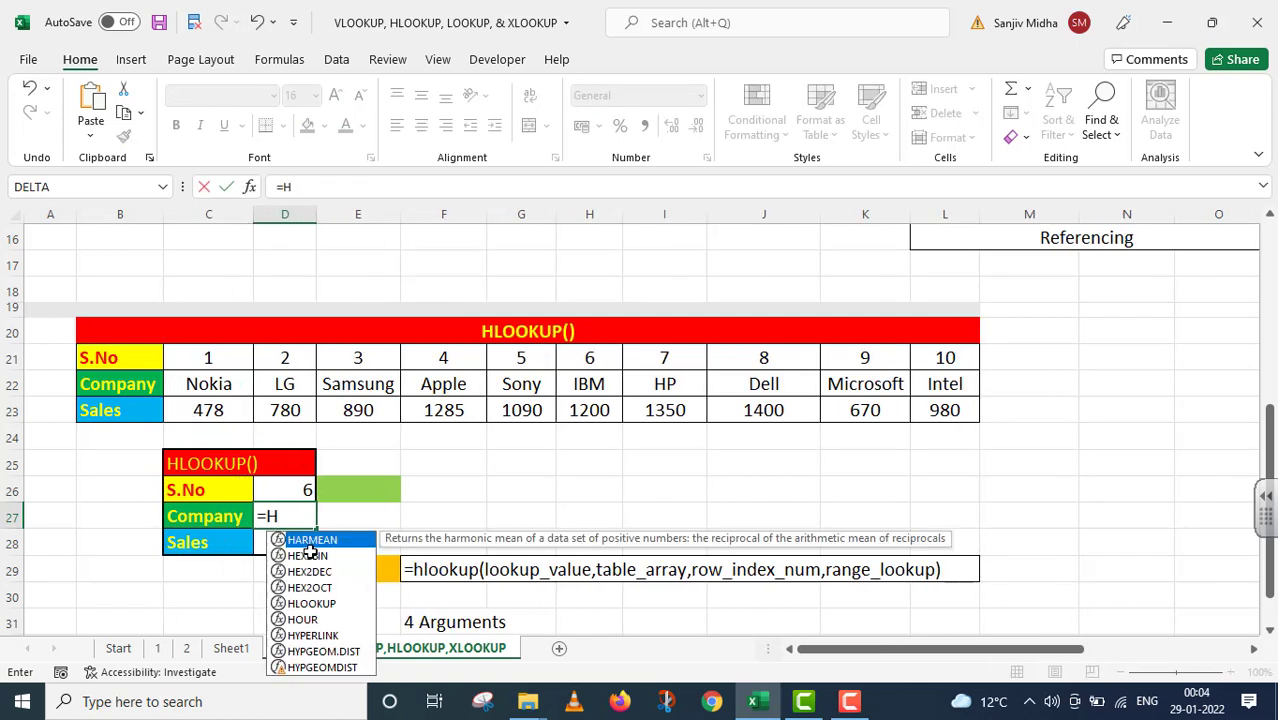
text(LOOKUP)
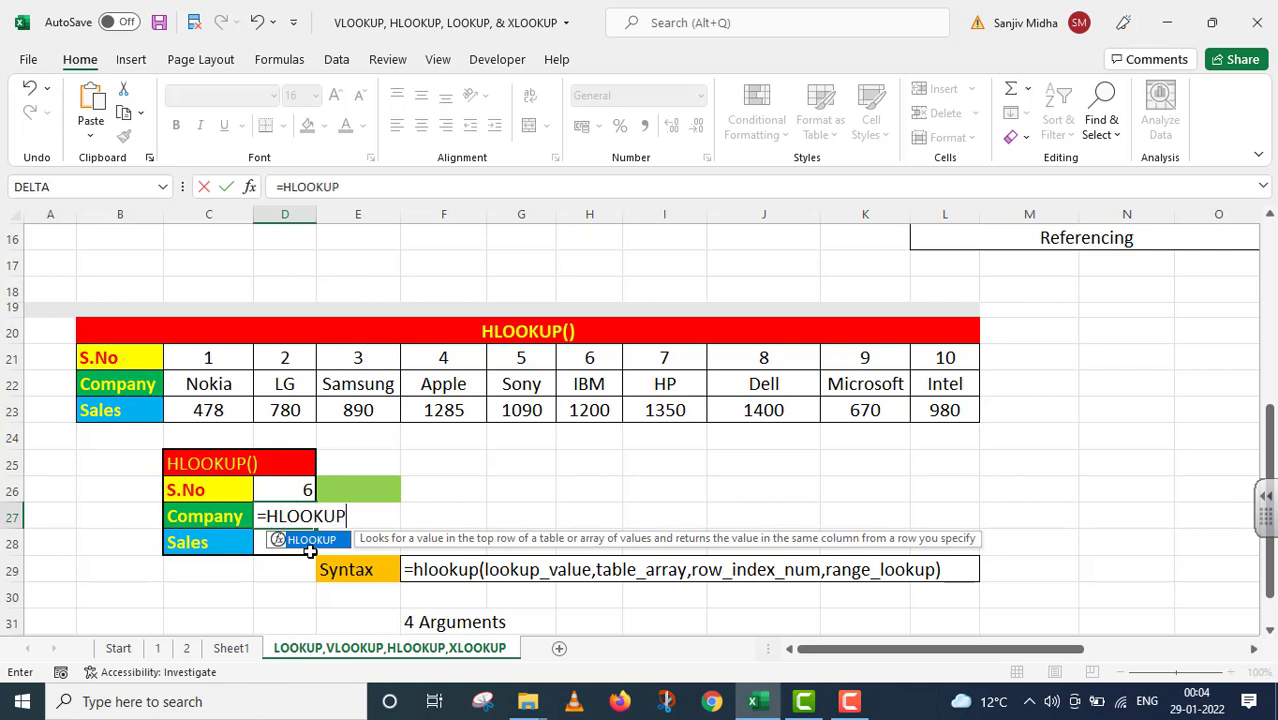
text(()
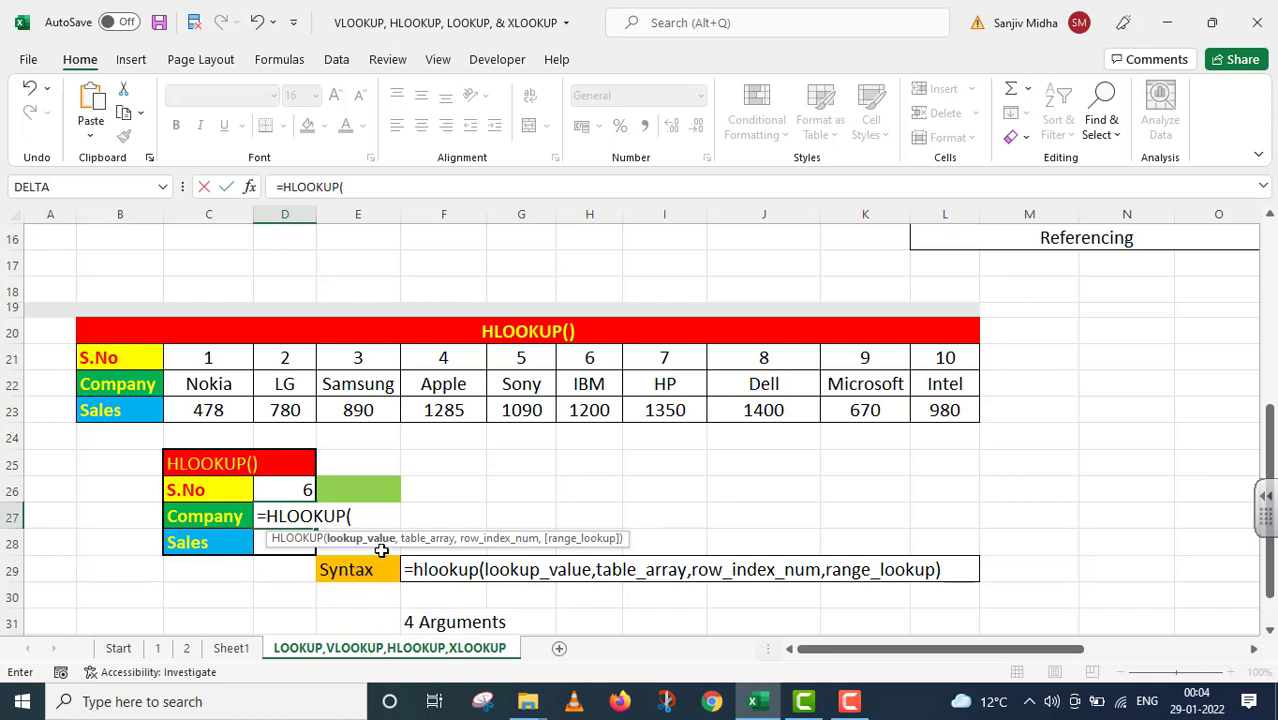
click(288, 489)
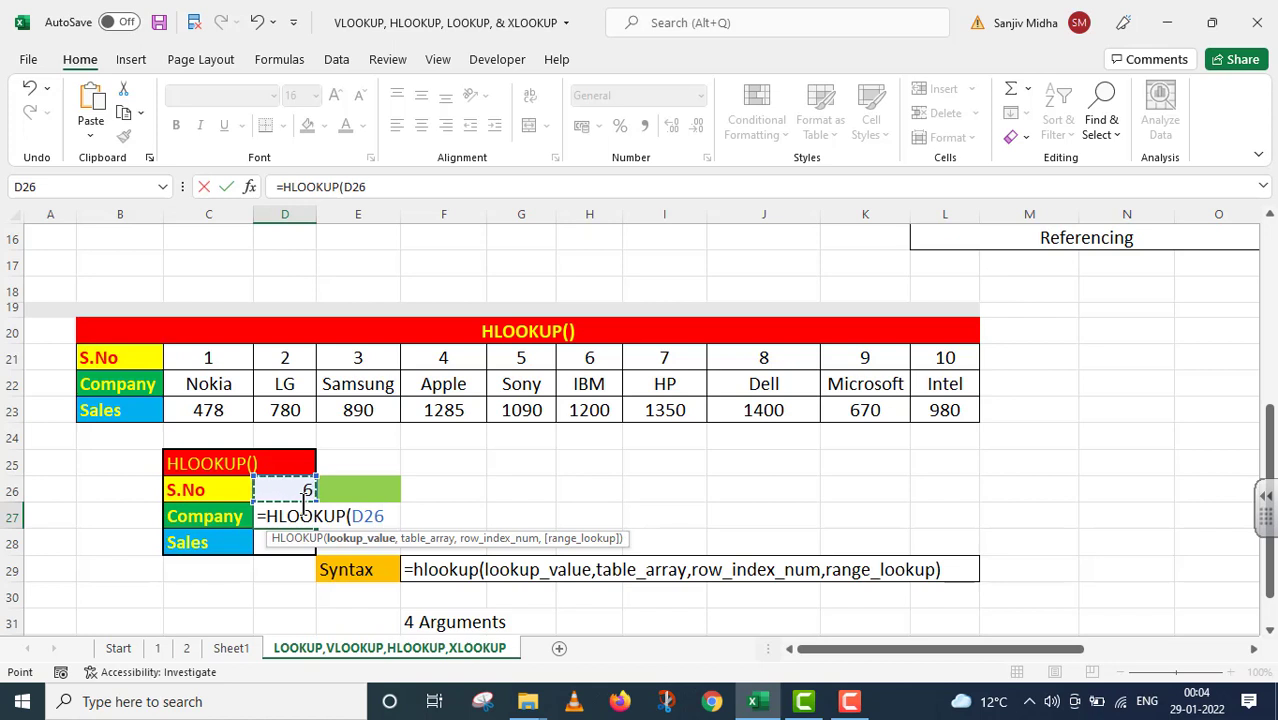
text(,)
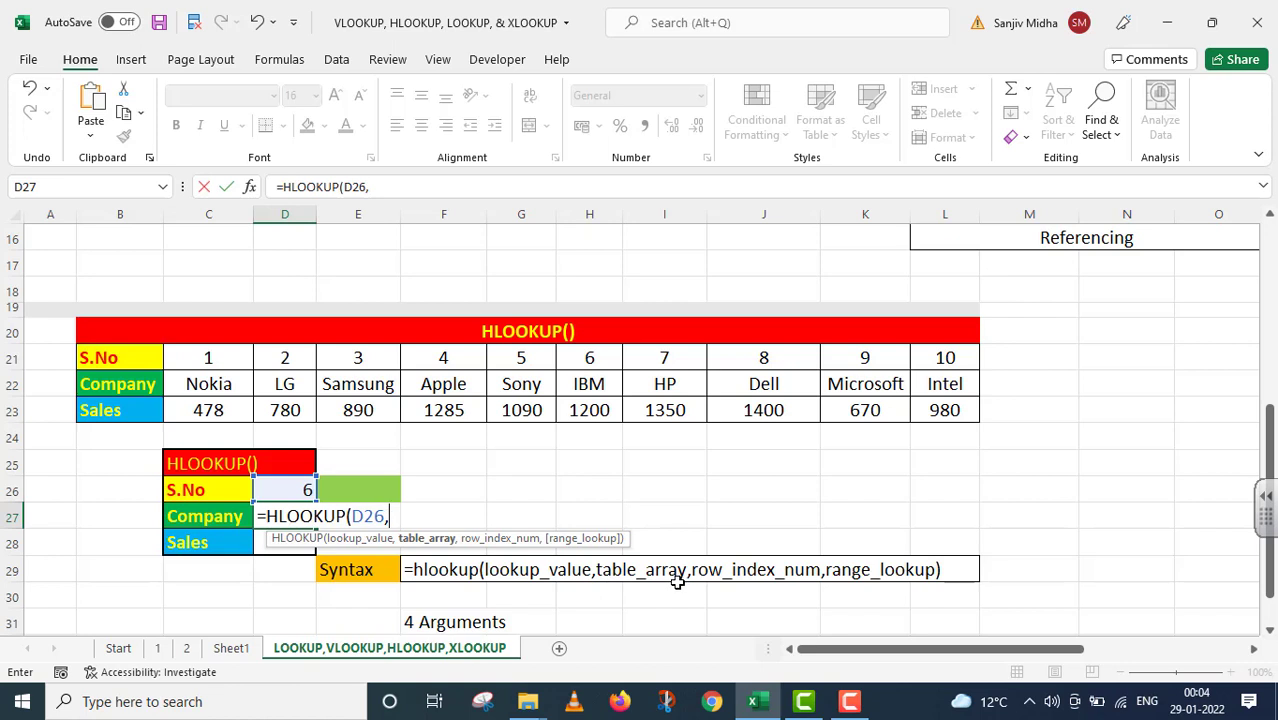
drag(100, 357, 935, 408)
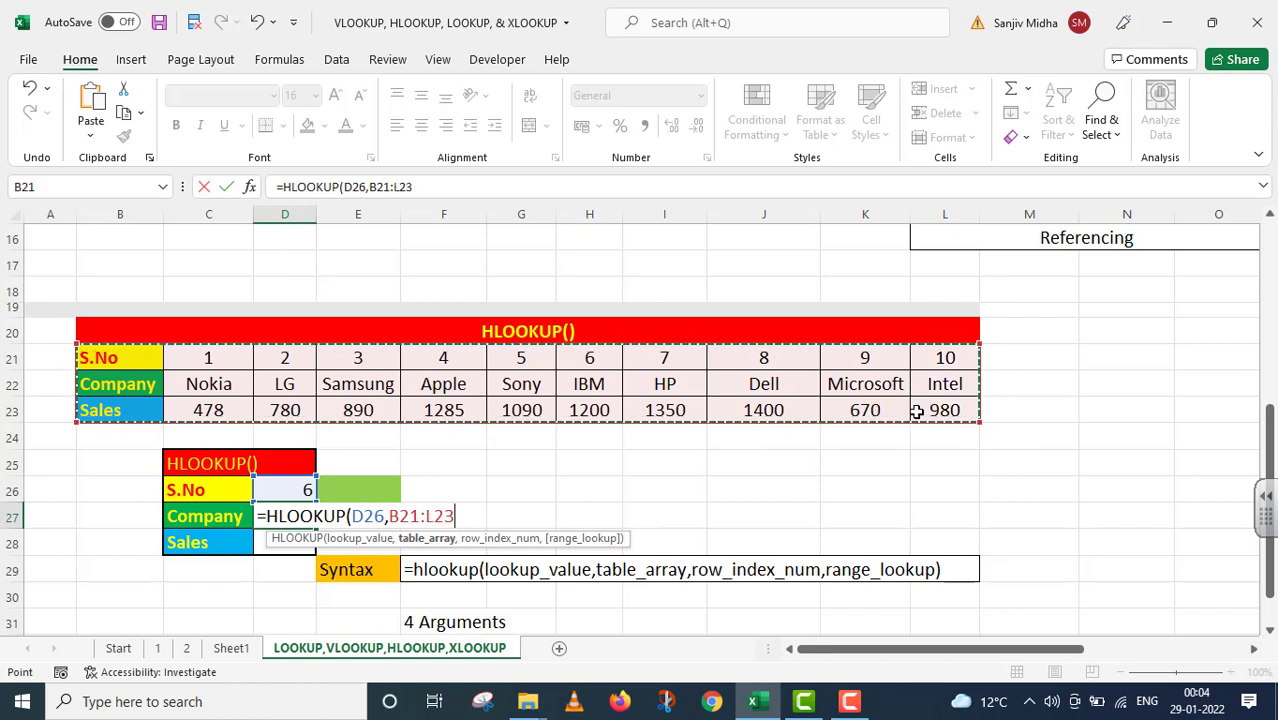
text(,2)
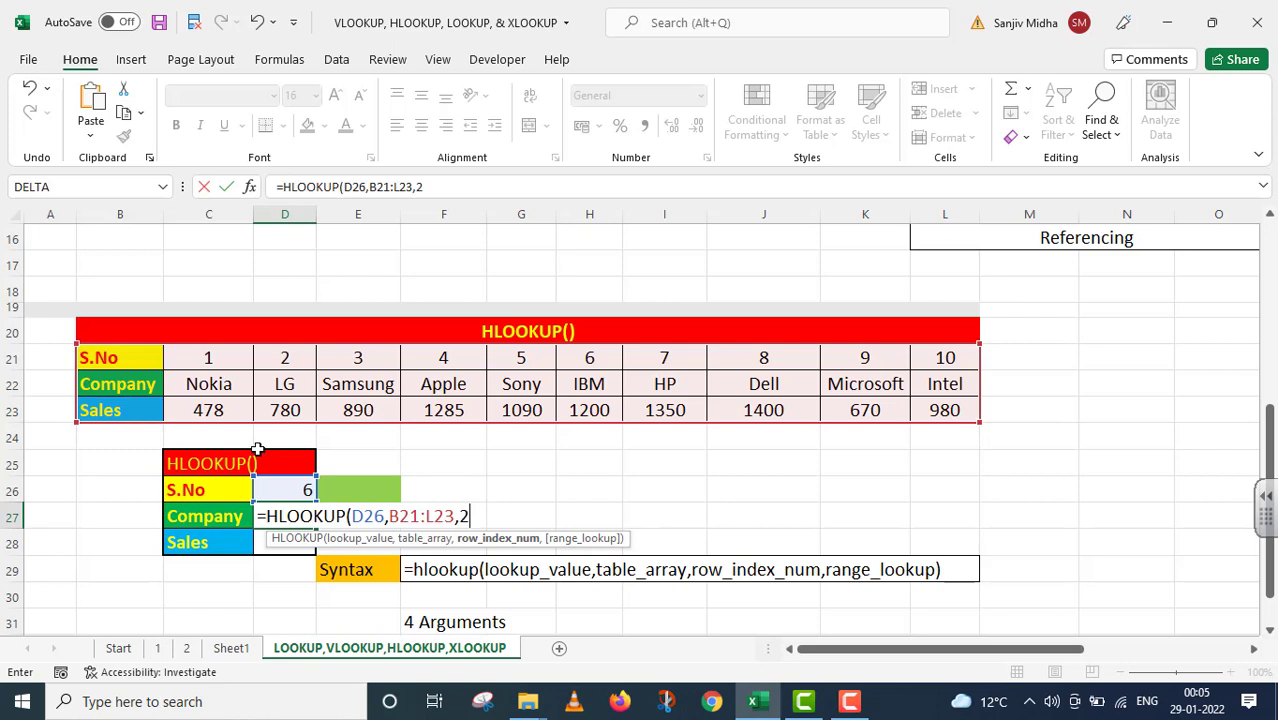
text(,)
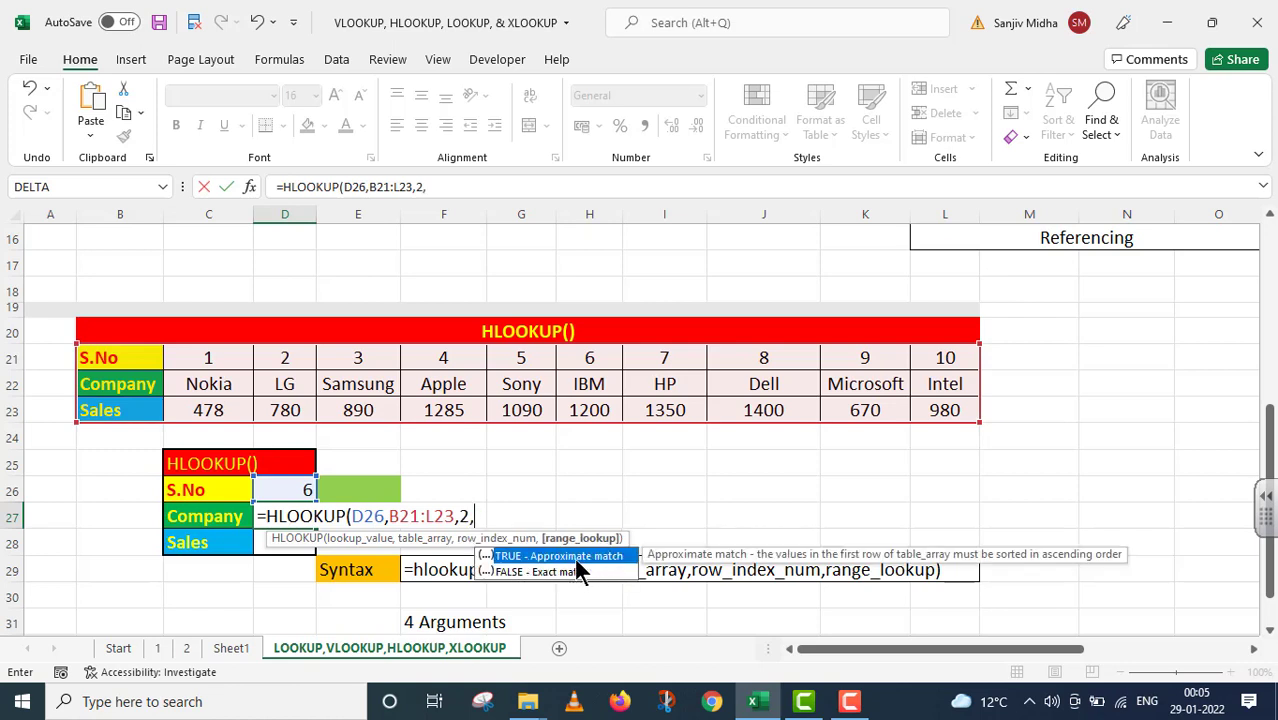
double_click(517, 574)
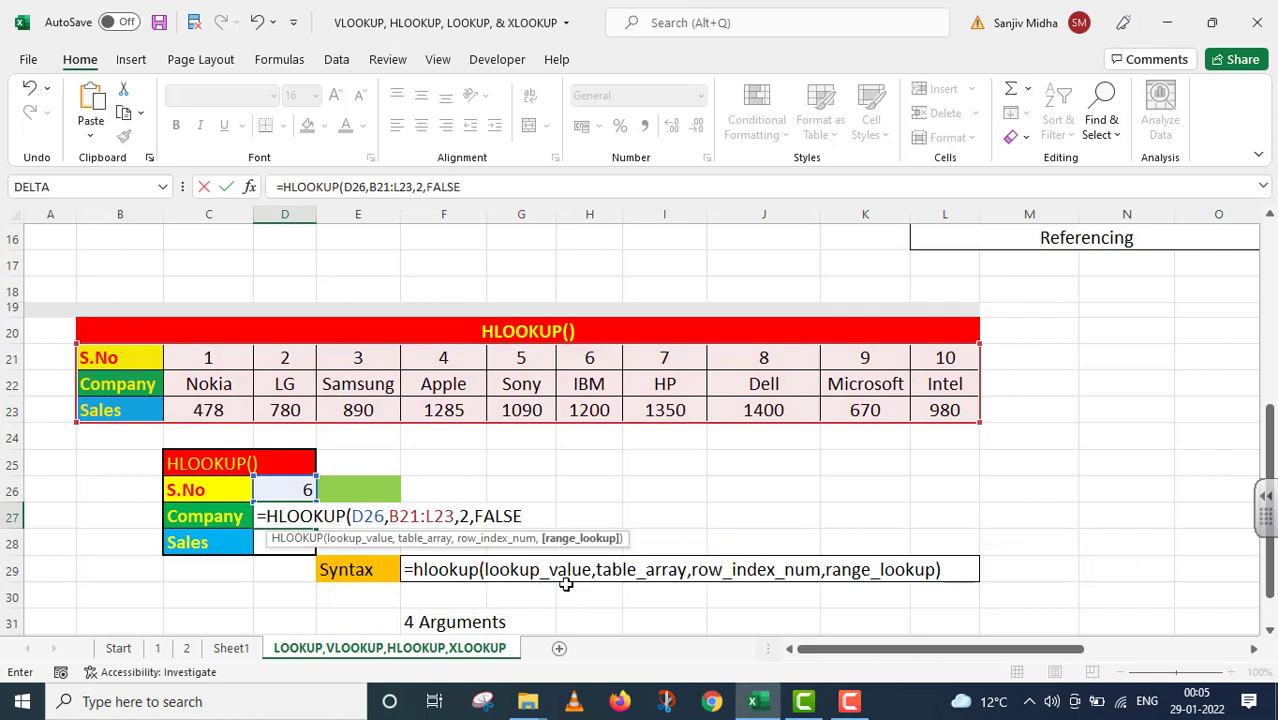
text())
key(Return)
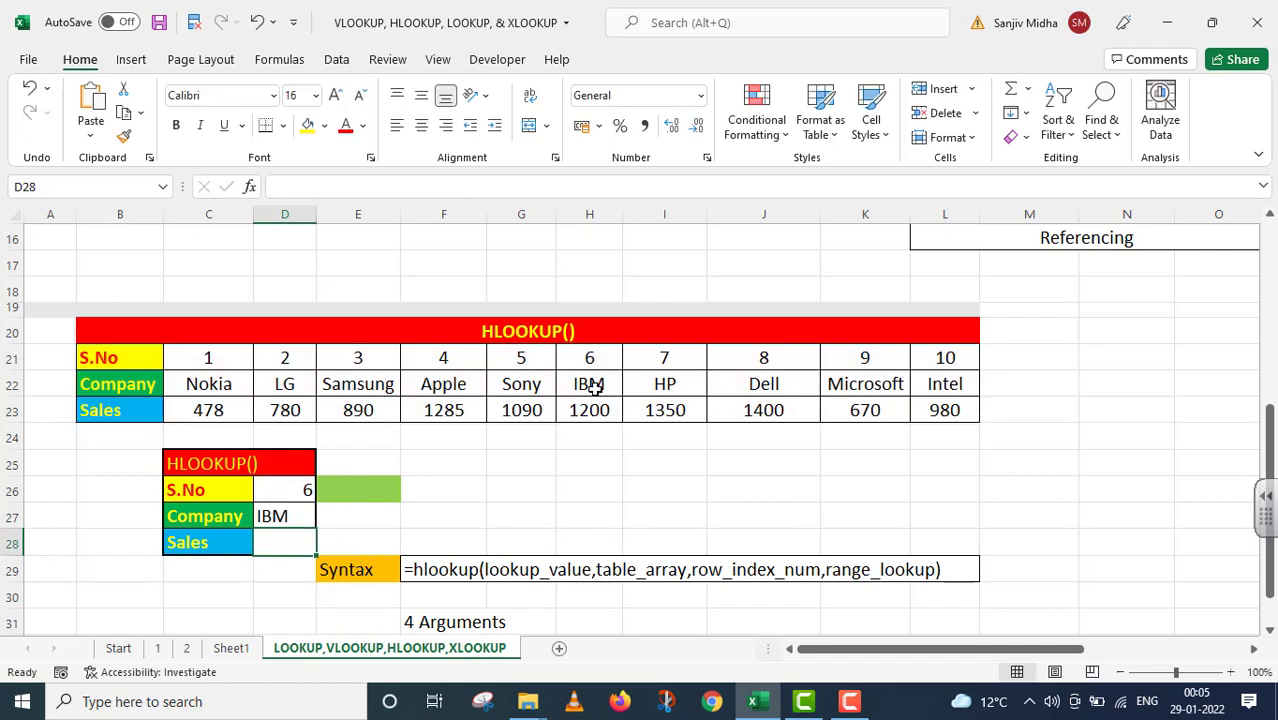
Choose serial numbers 7 and 9 in turn in cell D26 to test the HLOOKUP Company formula.
click(293, 489)
click(324, 492)
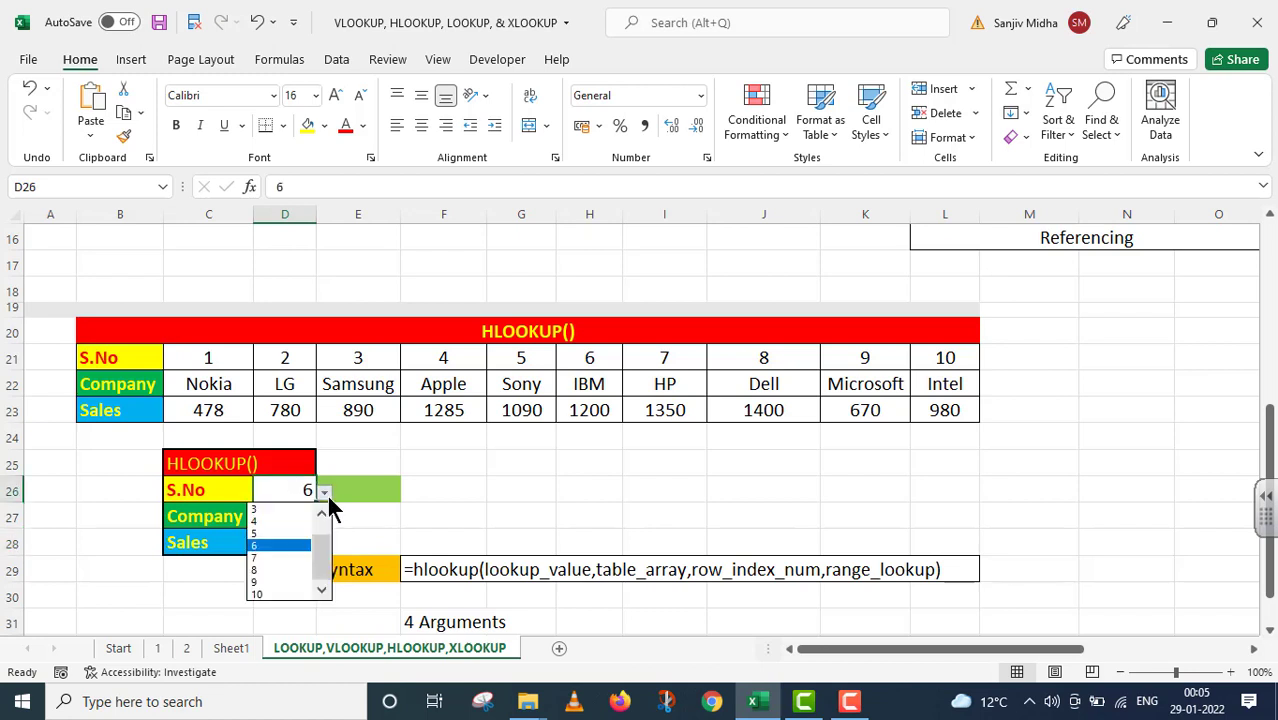
click(268, 558)
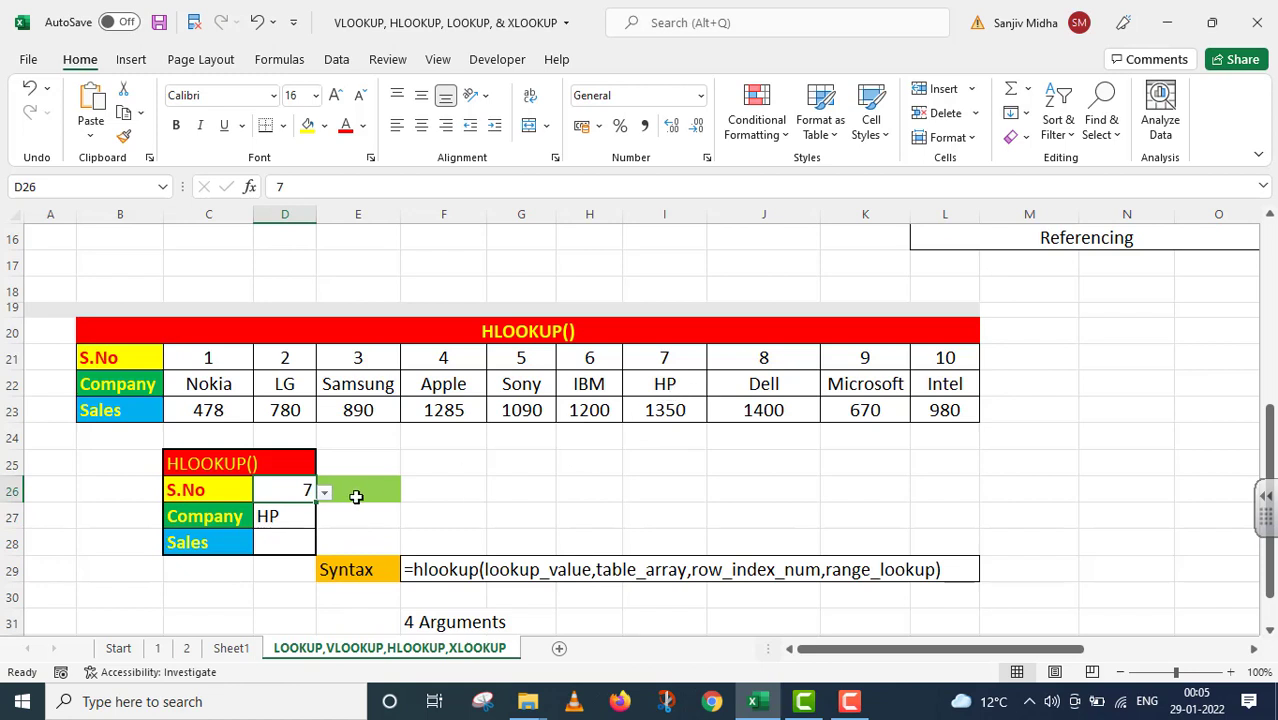
click(324, 492)
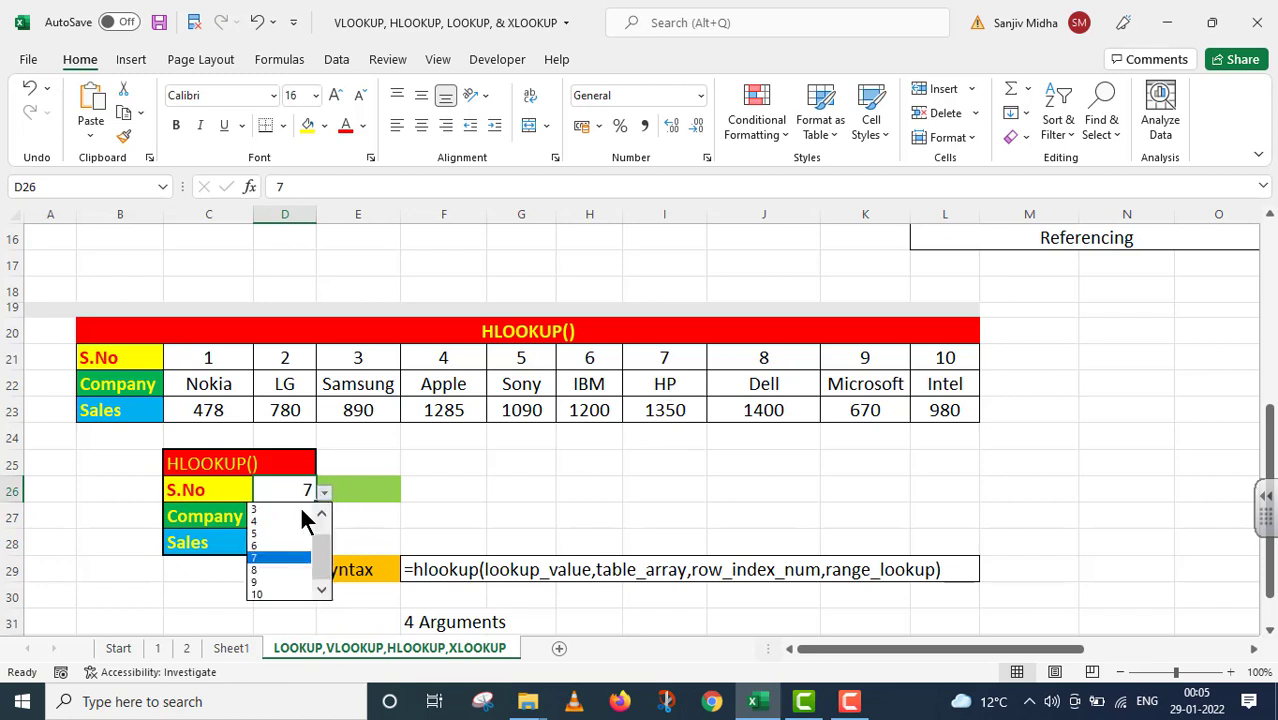
click(283, 572)
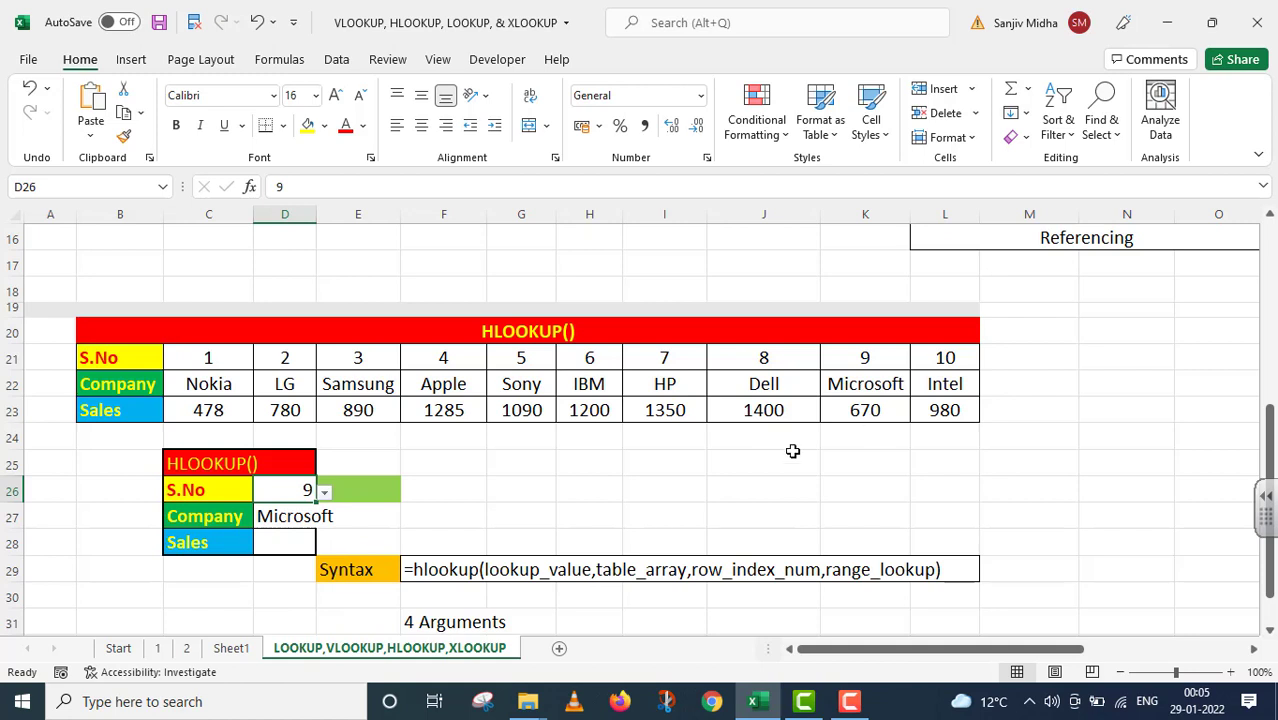
Enter =HLOOKUP(D26,B21:L23,3,FALSE) in the Sales result cell D28.
double_click(277, 544)
text(=)
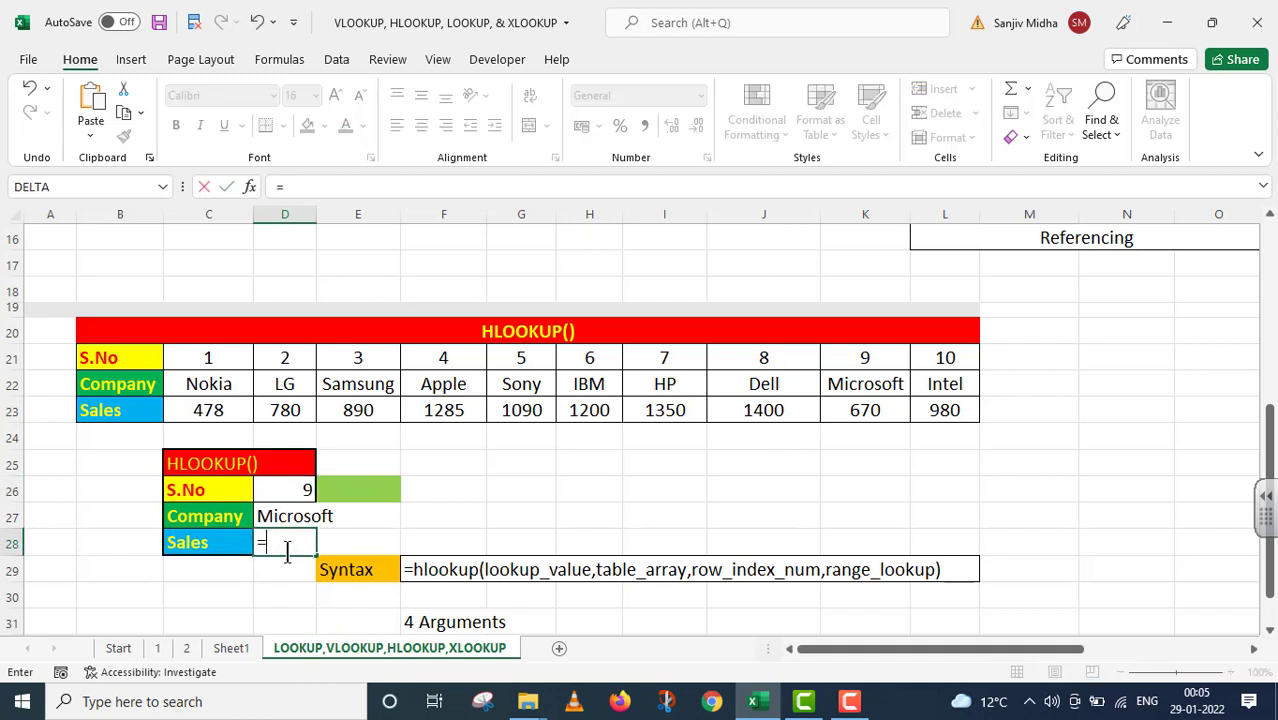
text(H)
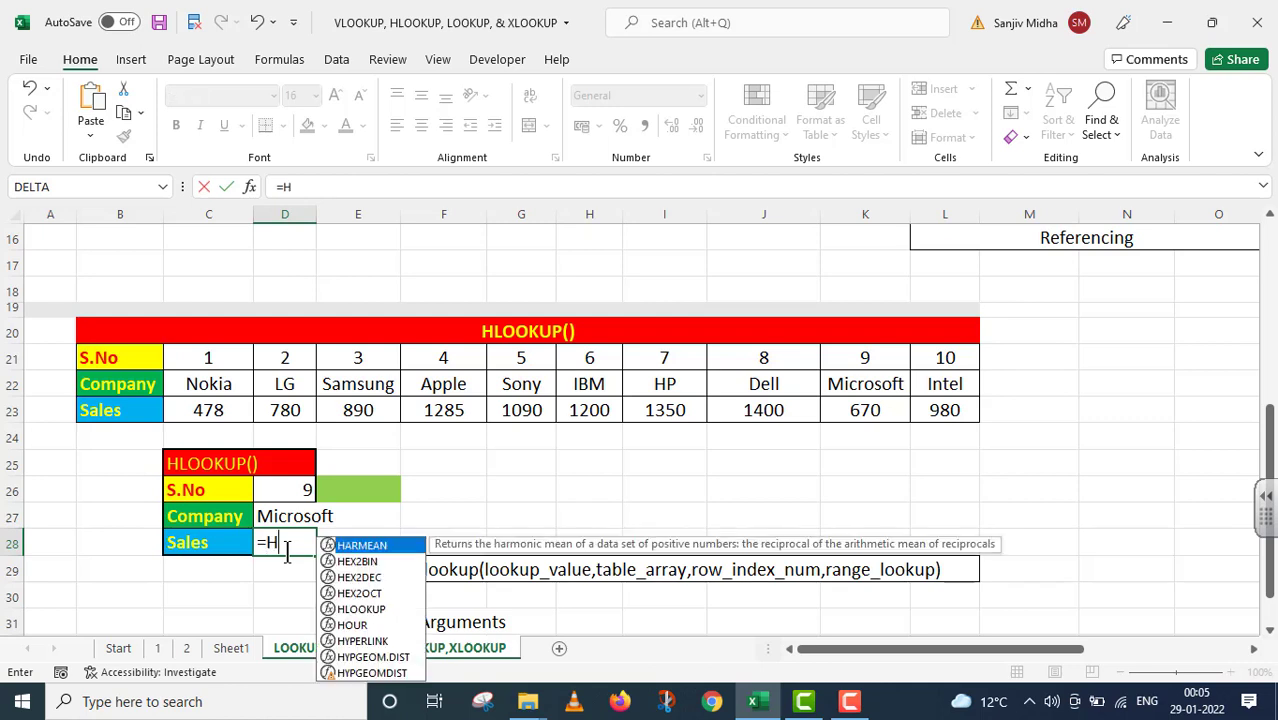
text(LOOKU)
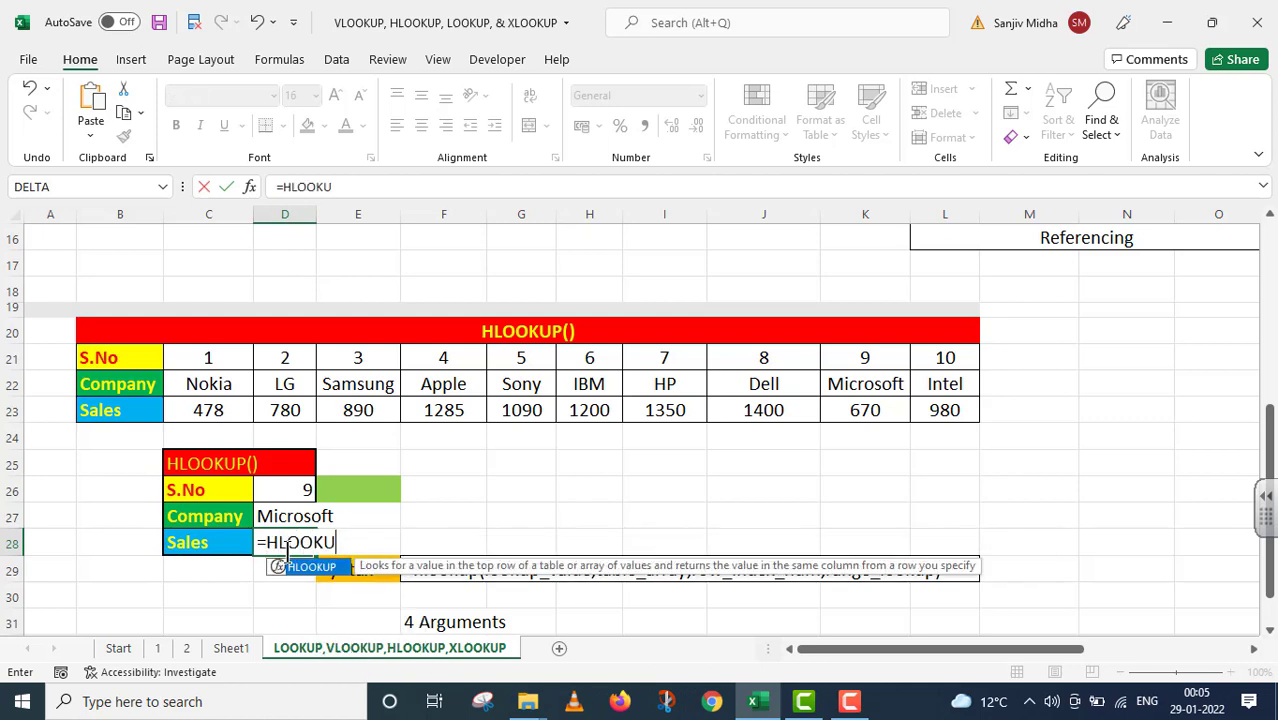
text(P()
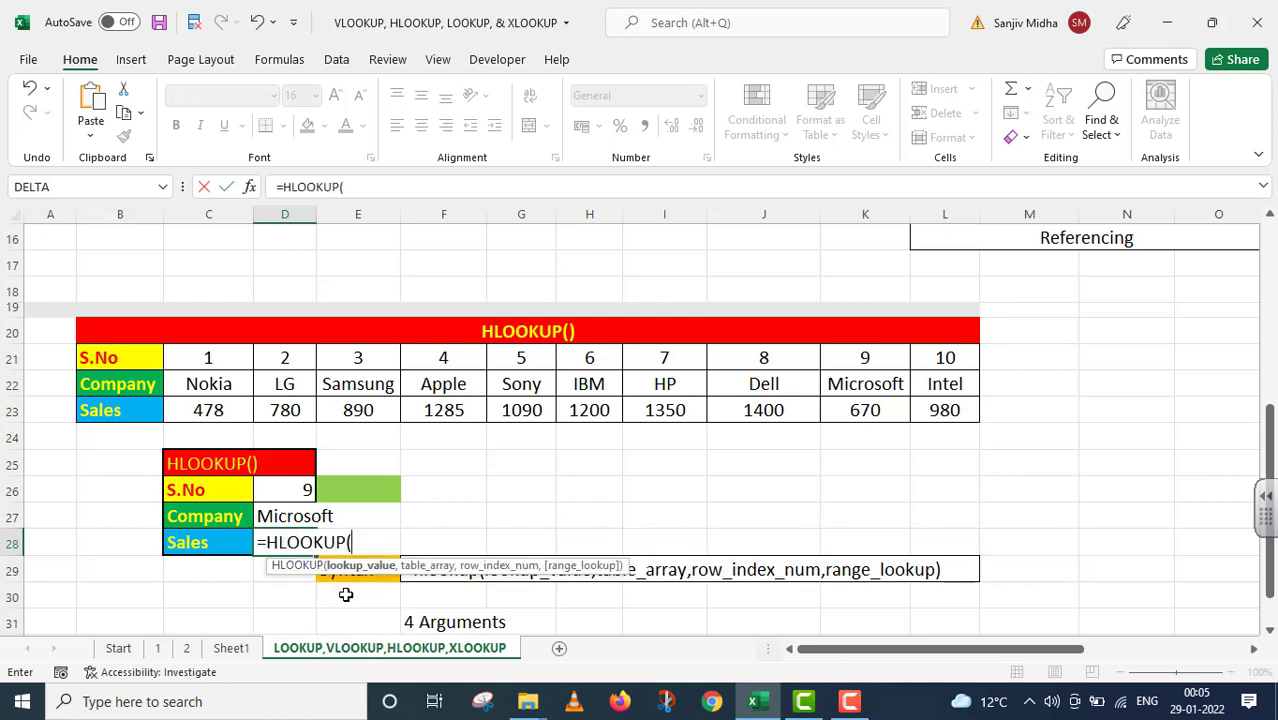
click(289, 491)
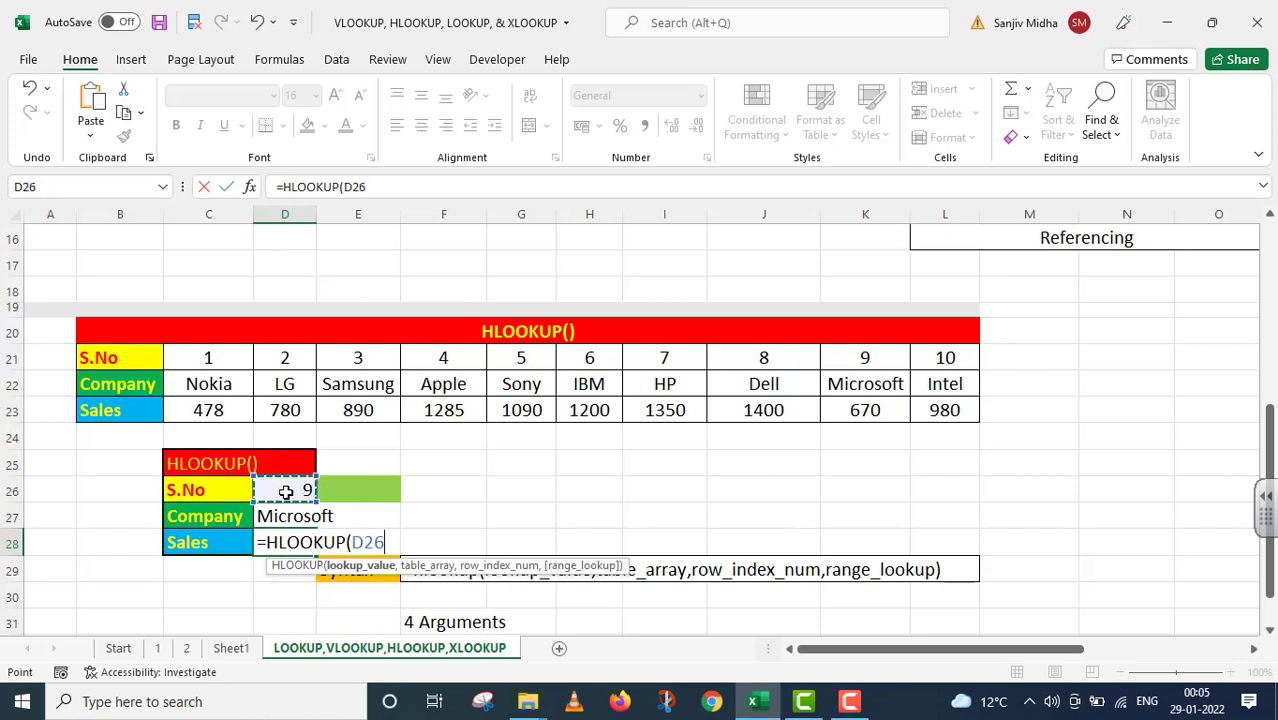
text(,)
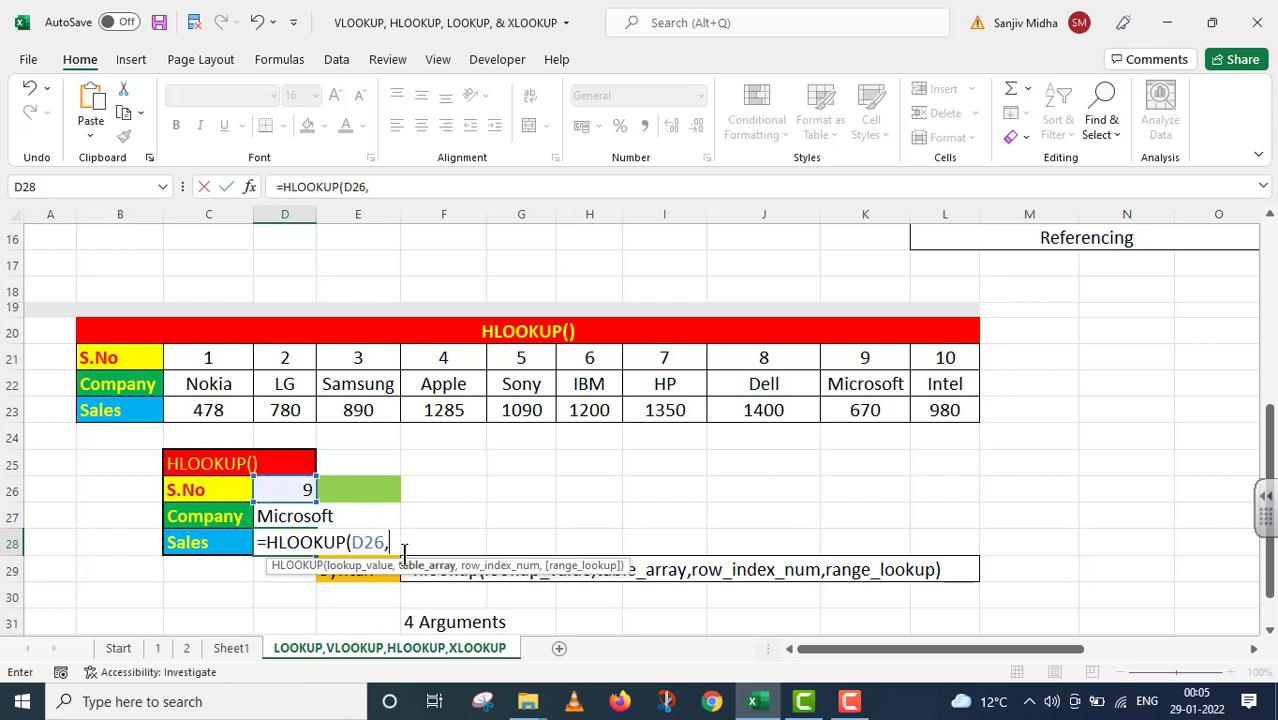
click(97, 358)
drag(115, 393, 935, 405)
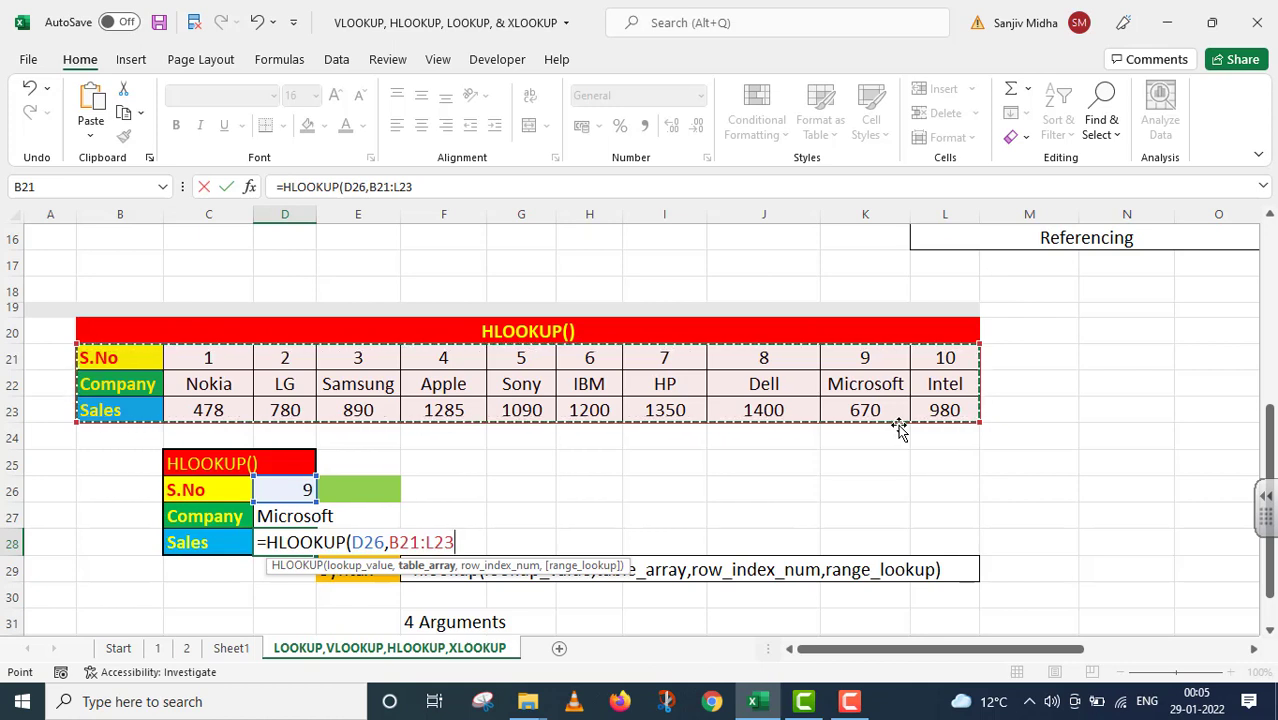
text(,)
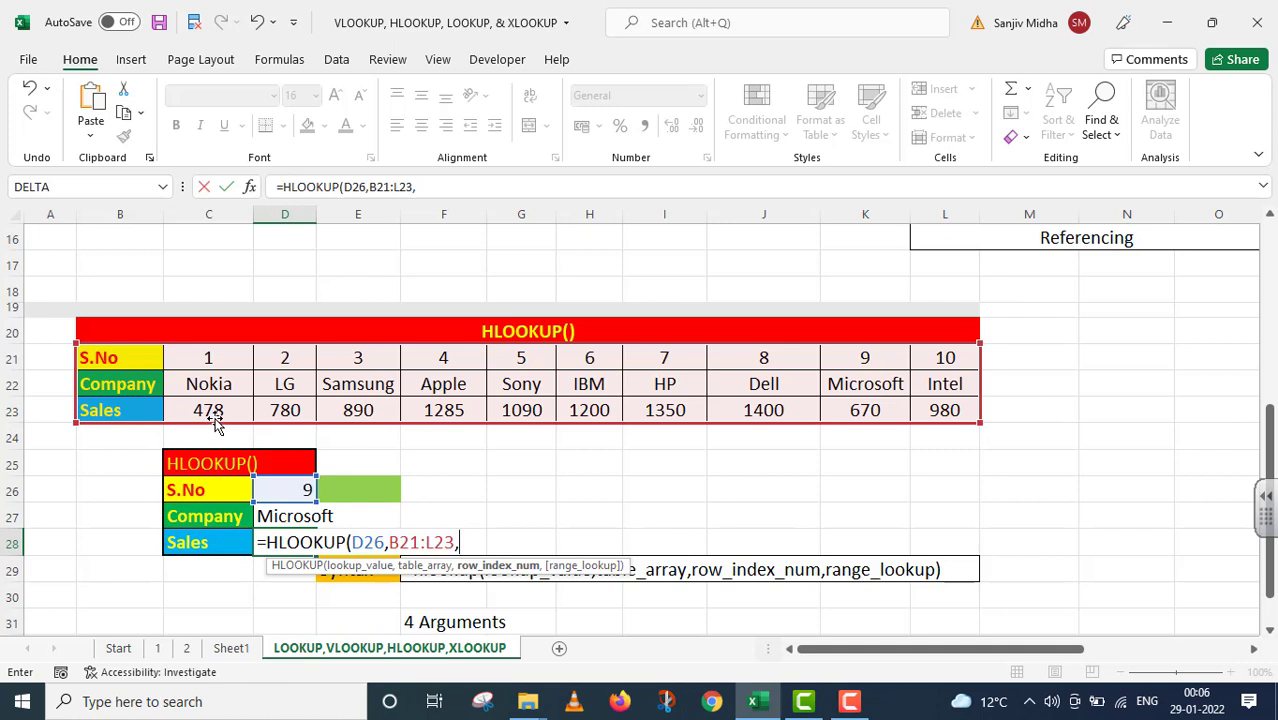
text(3,)
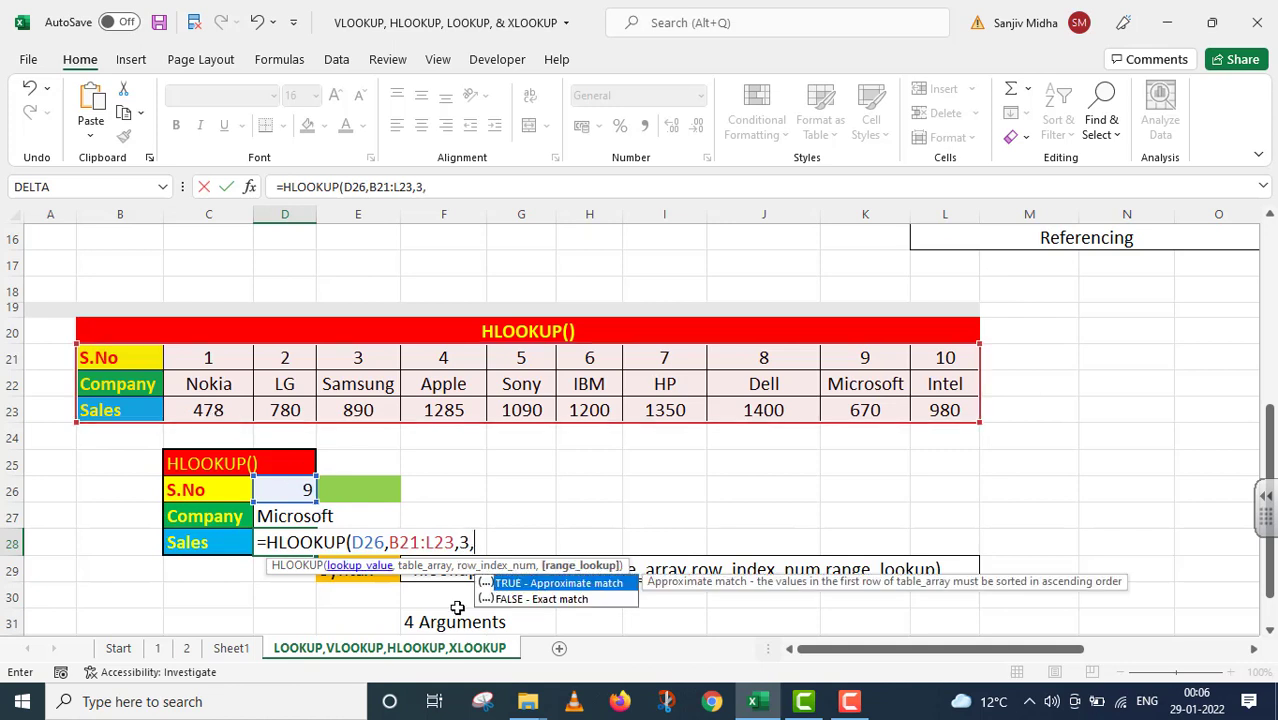
double_click(541, 597)
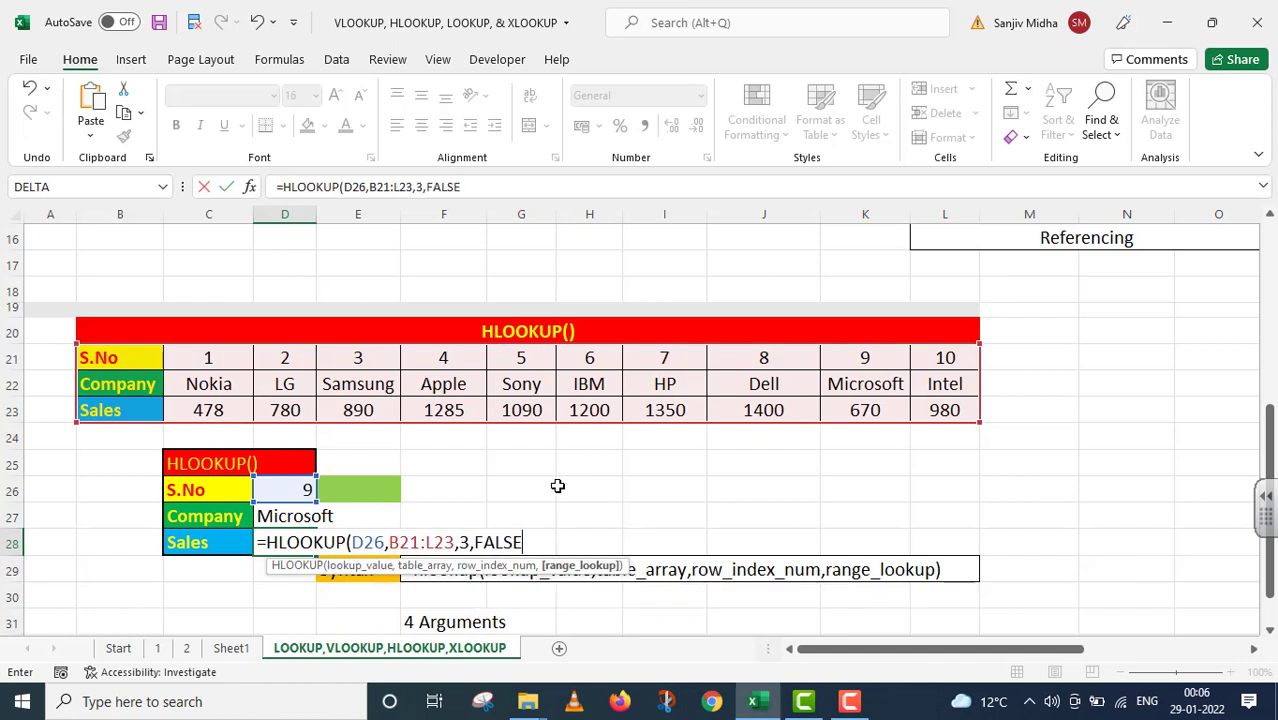
text())
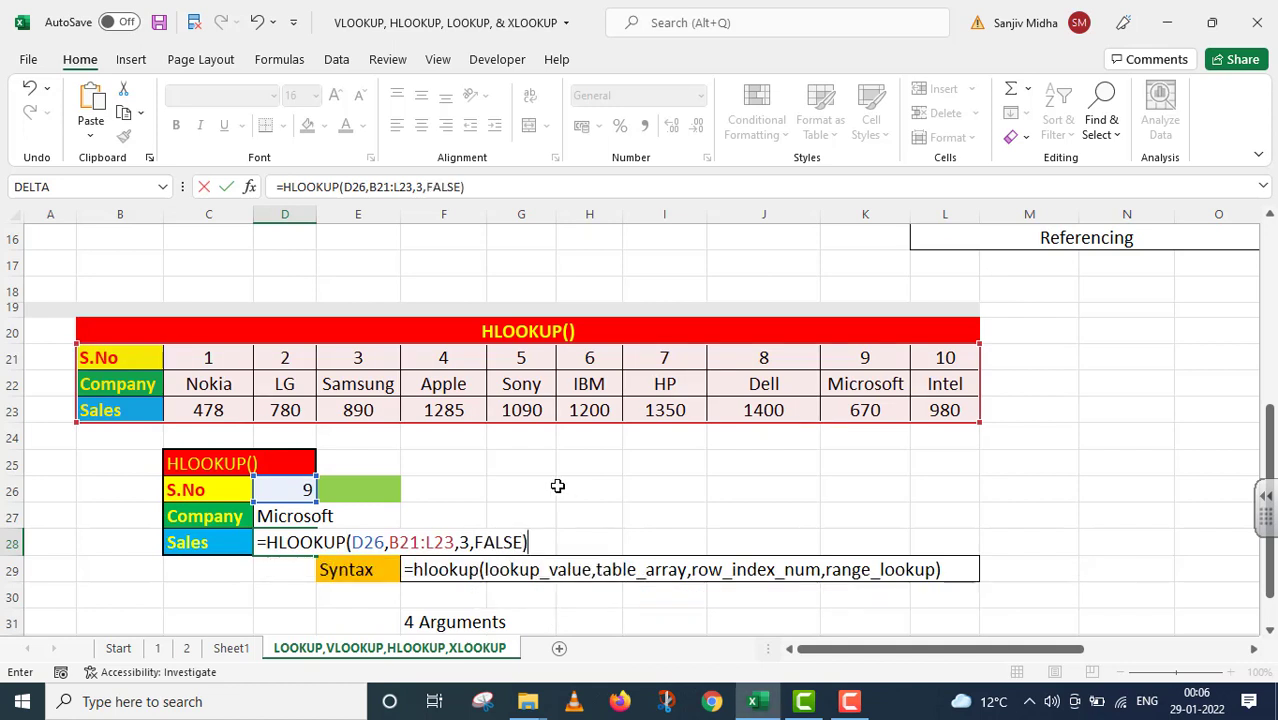
key(Return)
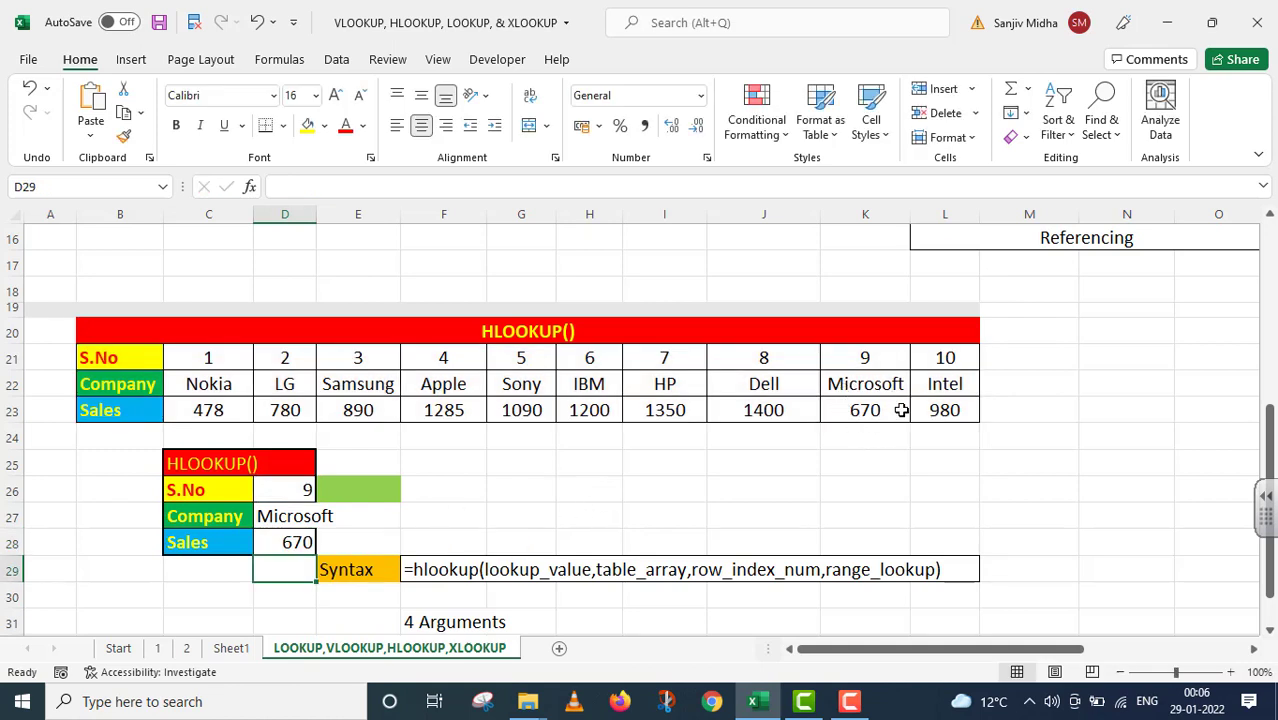
Choose serial numbers 3 and 6 in turn in cell D26 to test the HLOOKUP company and sales results.
click(295, 490)
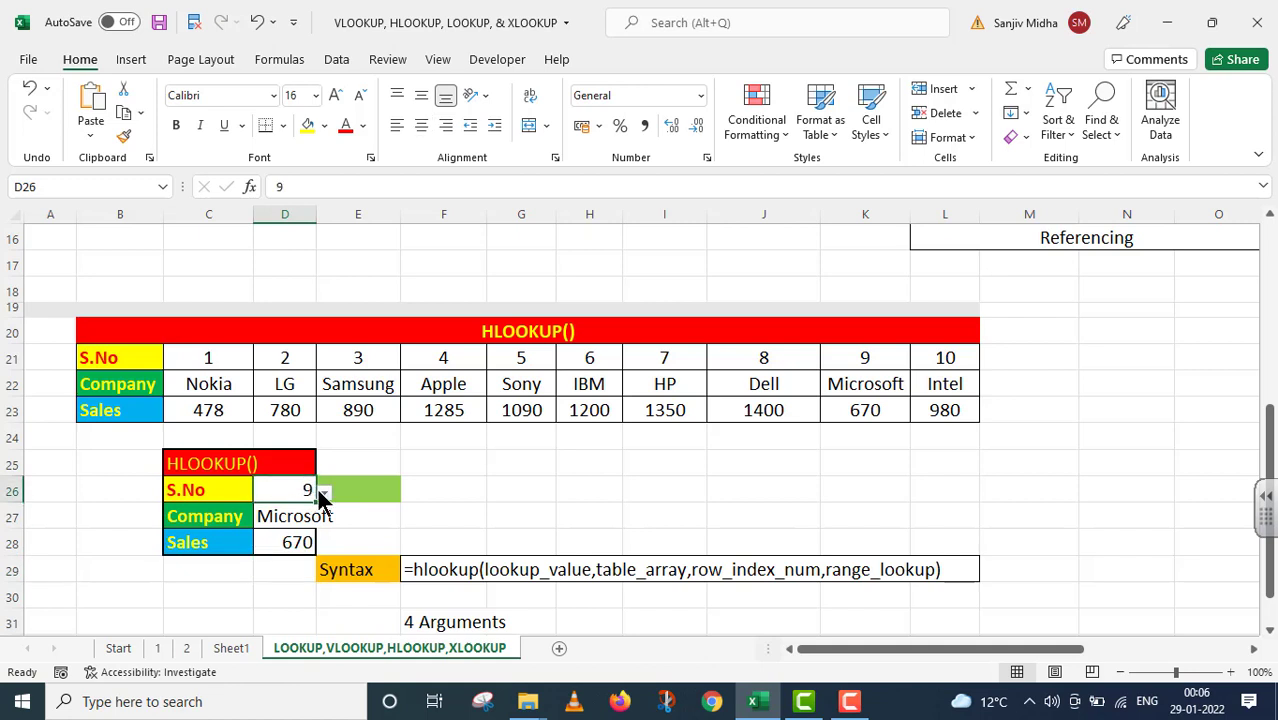
click(323, 493)
click(264, 511)
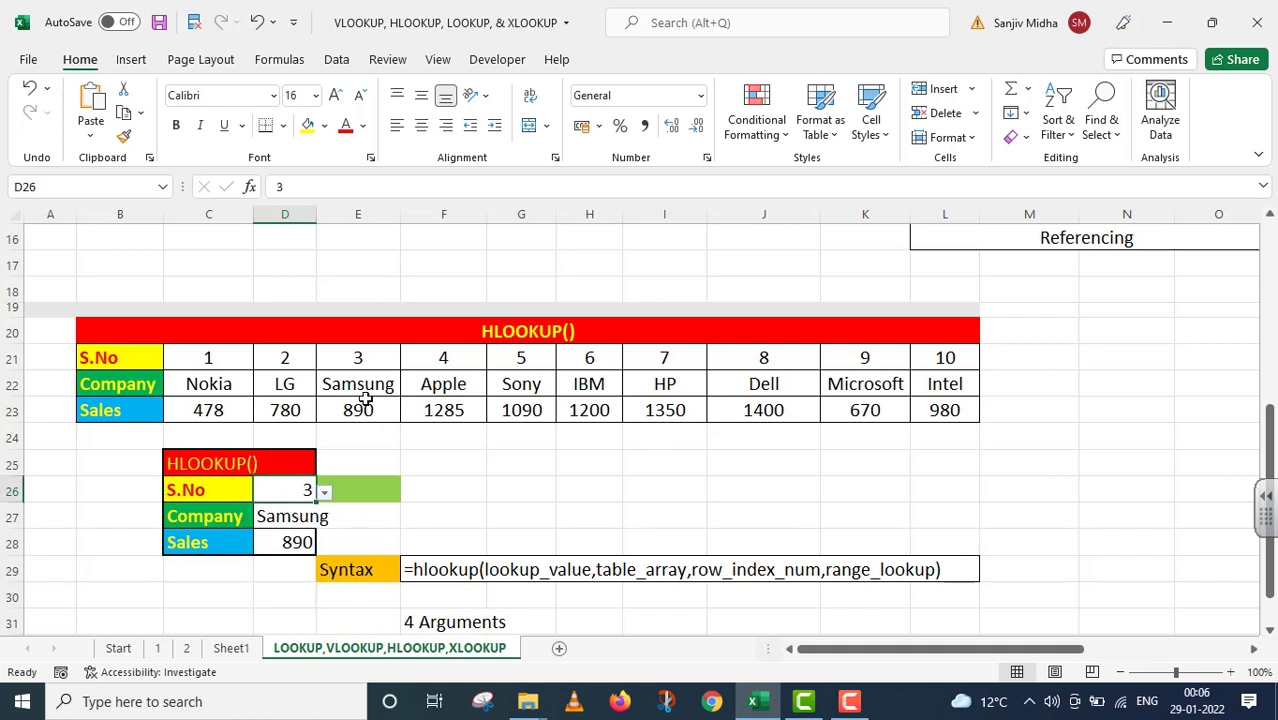
click(324, 492)
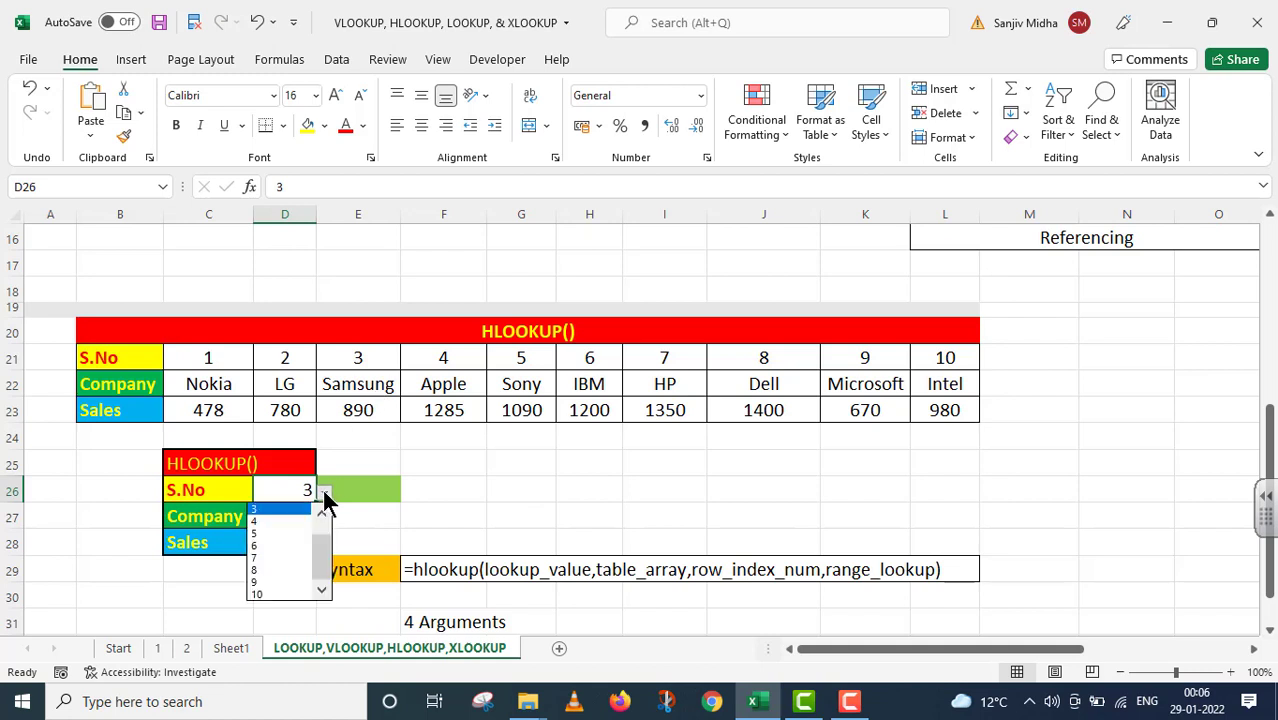
click(263, 546)
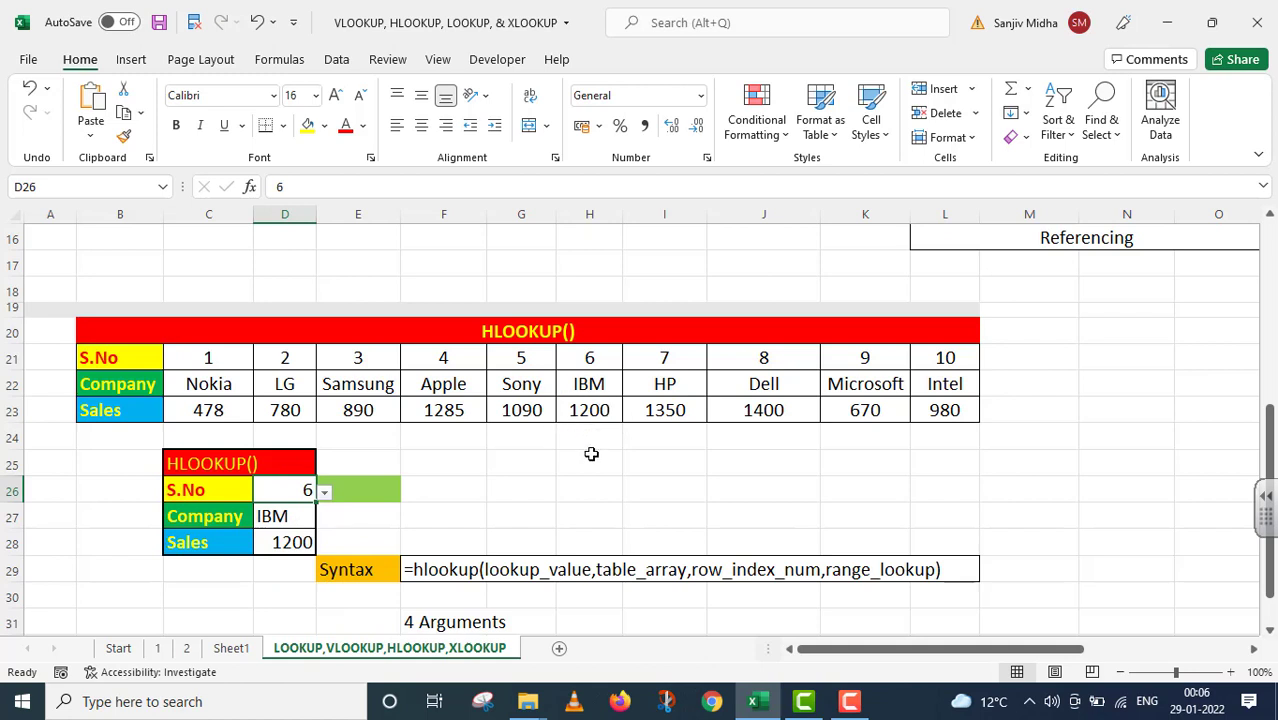
Copy the Company formula from D27 into E27 as text, prefixed with an apostrophe: '=HLOOKUP(D26,B21:L23,2,FALSE).
scroll(591, 454, down, 1)
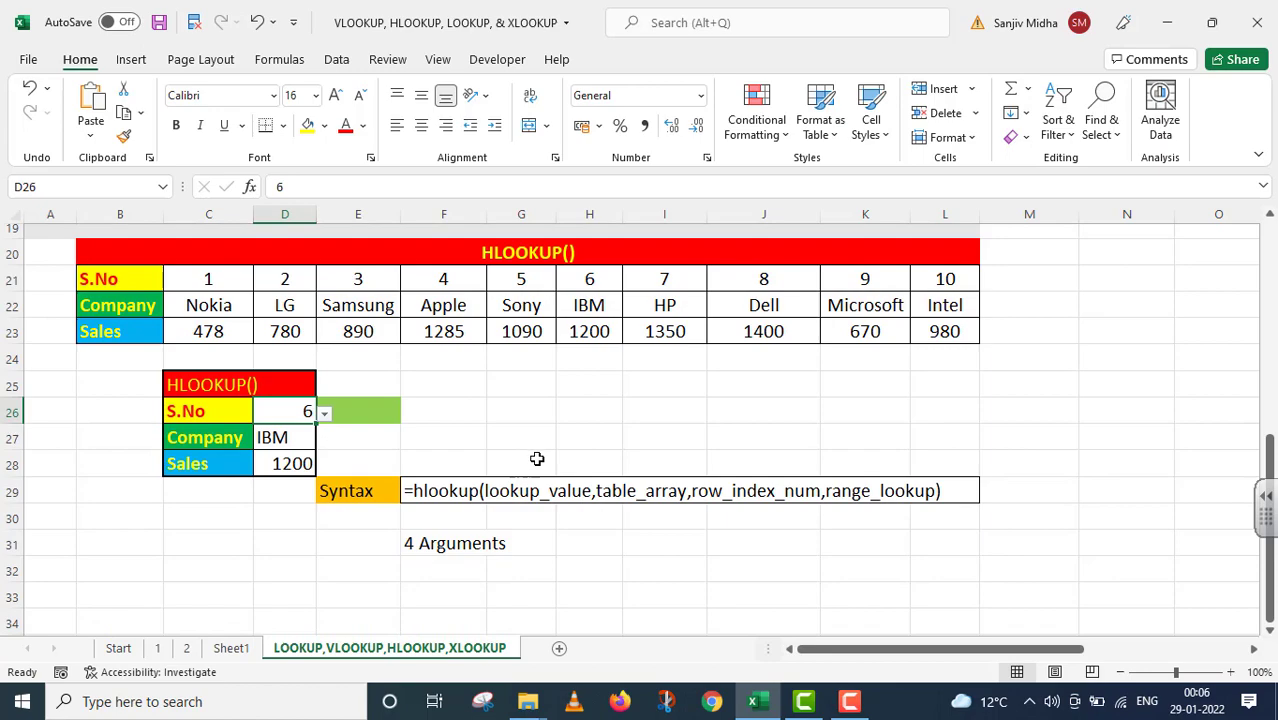
scroll(537, 460, up, 6)
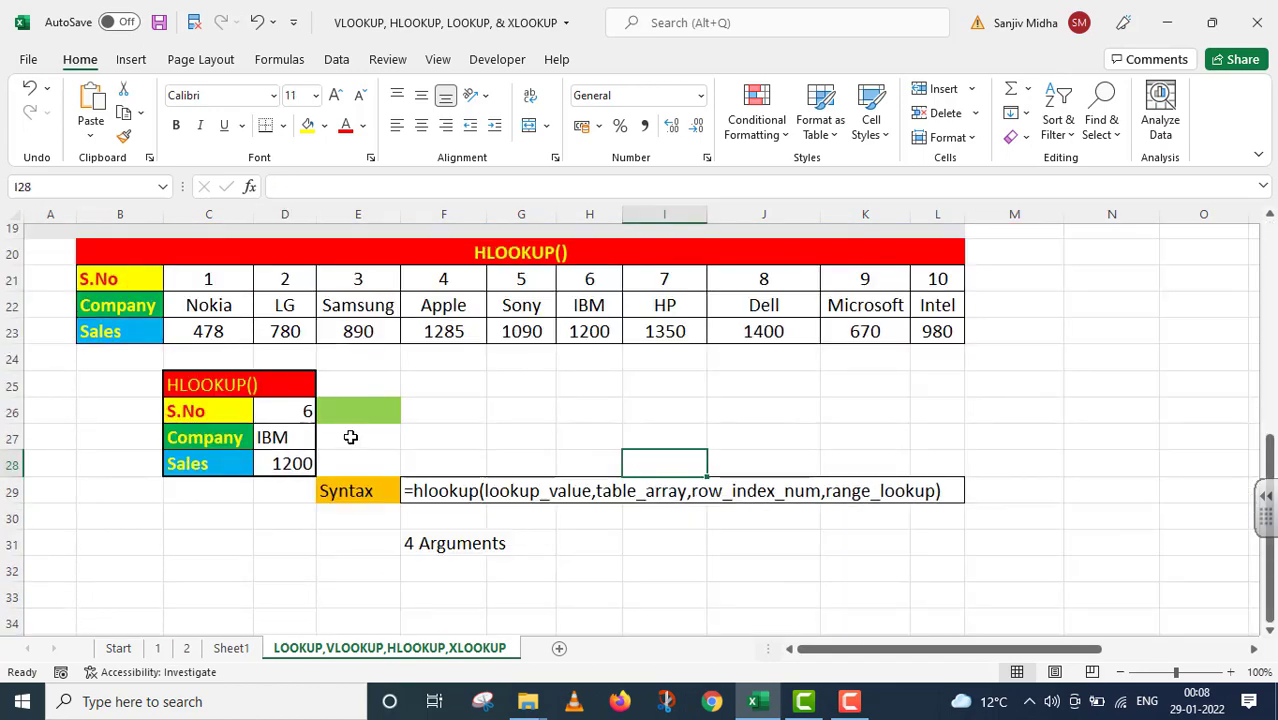
click(351, 437)
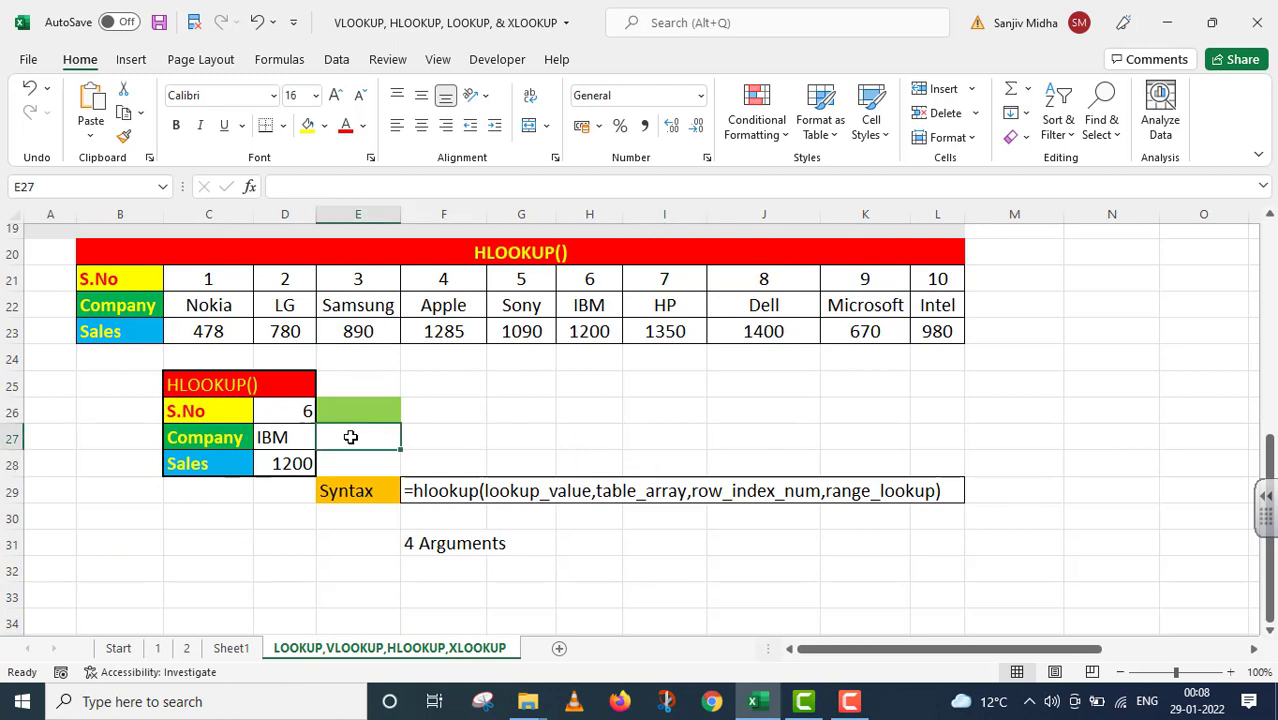
click(303, 441)
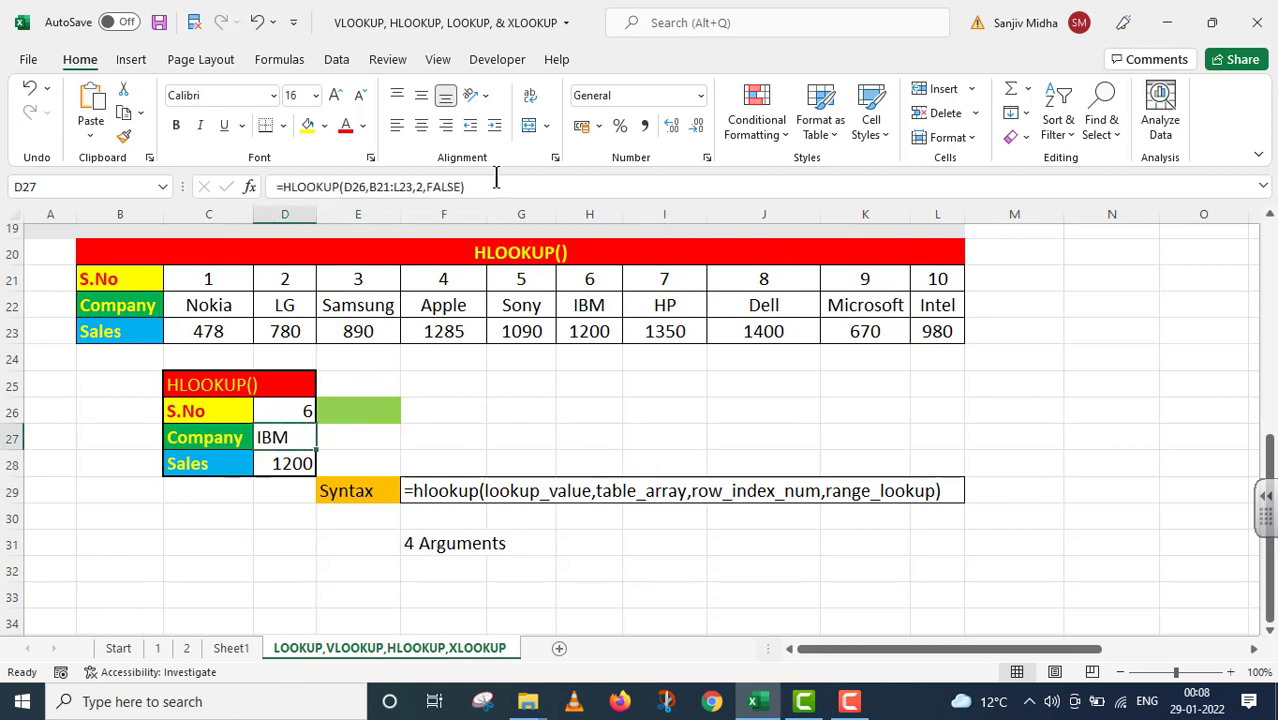
drag(495, 178, 276, 186)
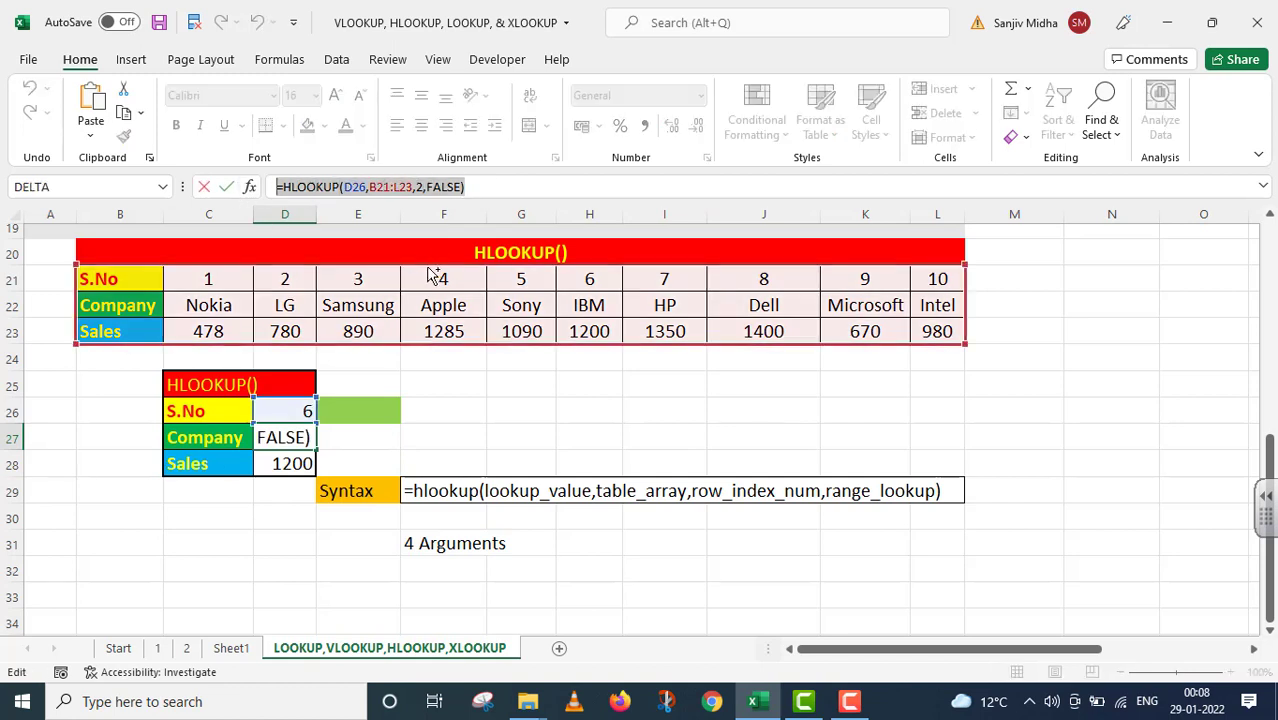
key(Return)
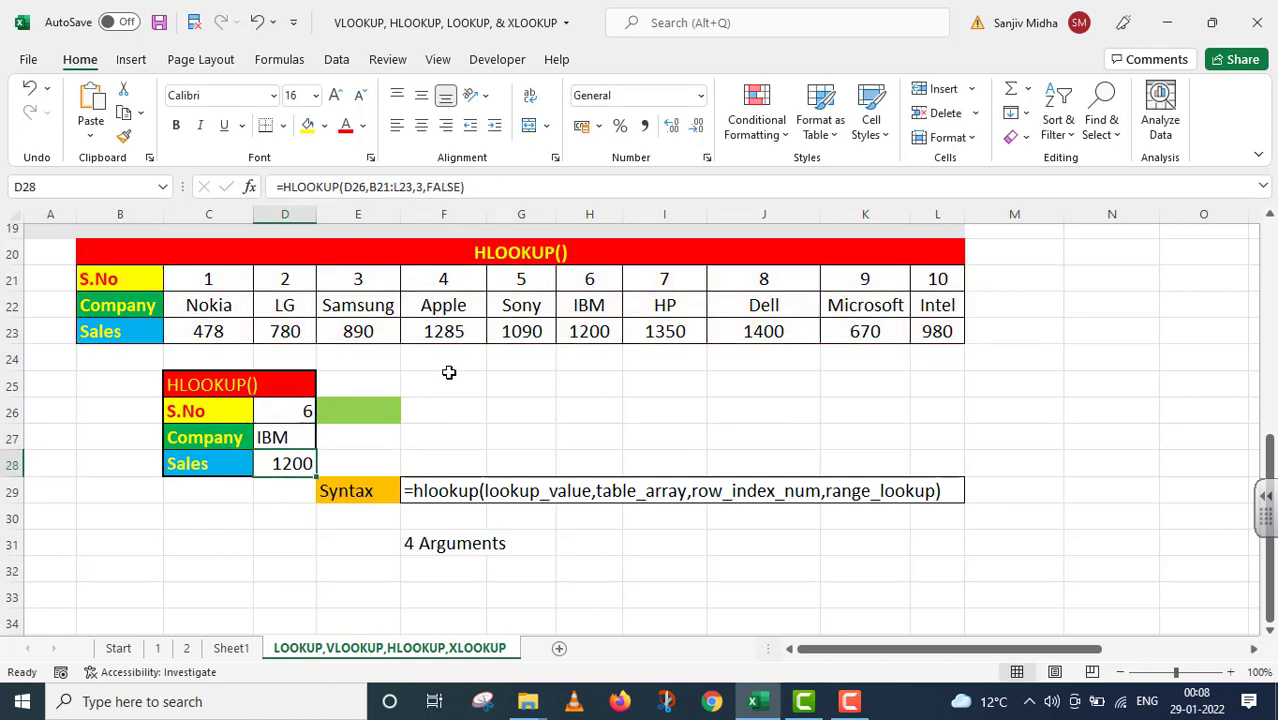
click(343, 437)
double_click(341, 432)
text('=HLOOKUP(D26,B21:L23,2,FALSE))
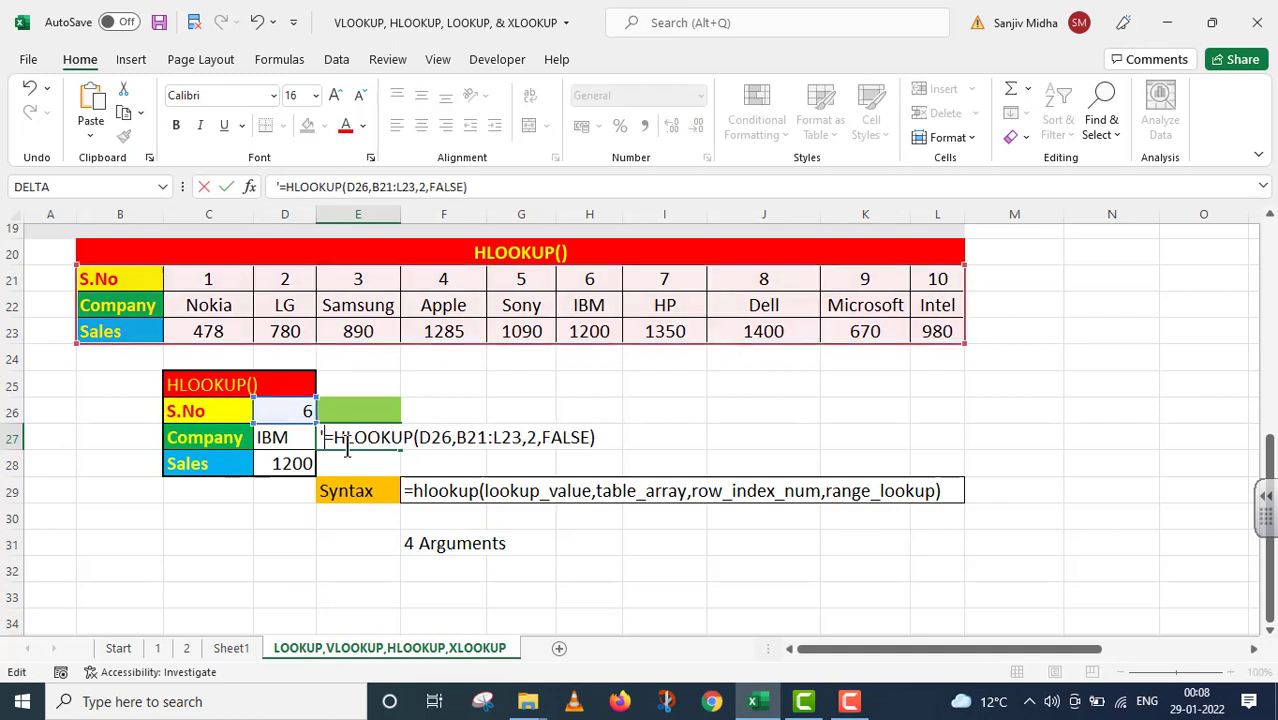
Copy the Sales formula from D28 into E28 as text, prefixed with an apostrophe: '=HLOOKUP(D26,B21:L23,3,FALSE).
click(295, 461)
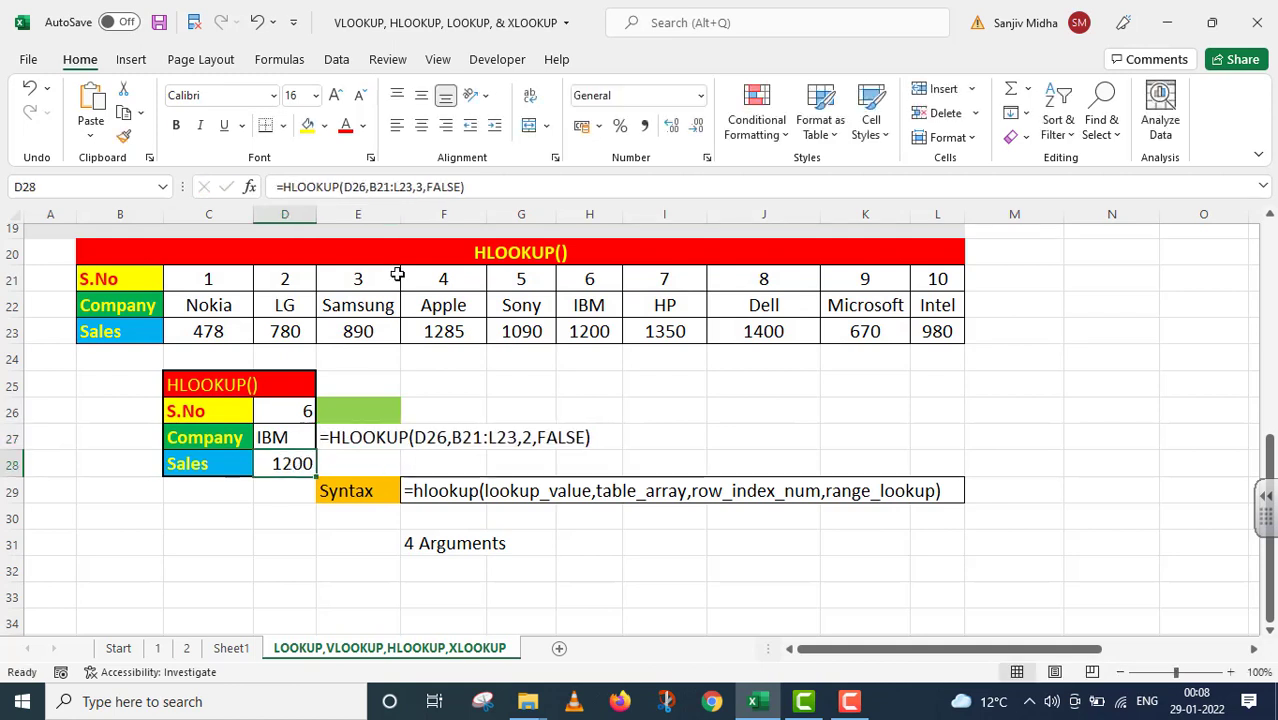
drag(484, 187, 243, 193)
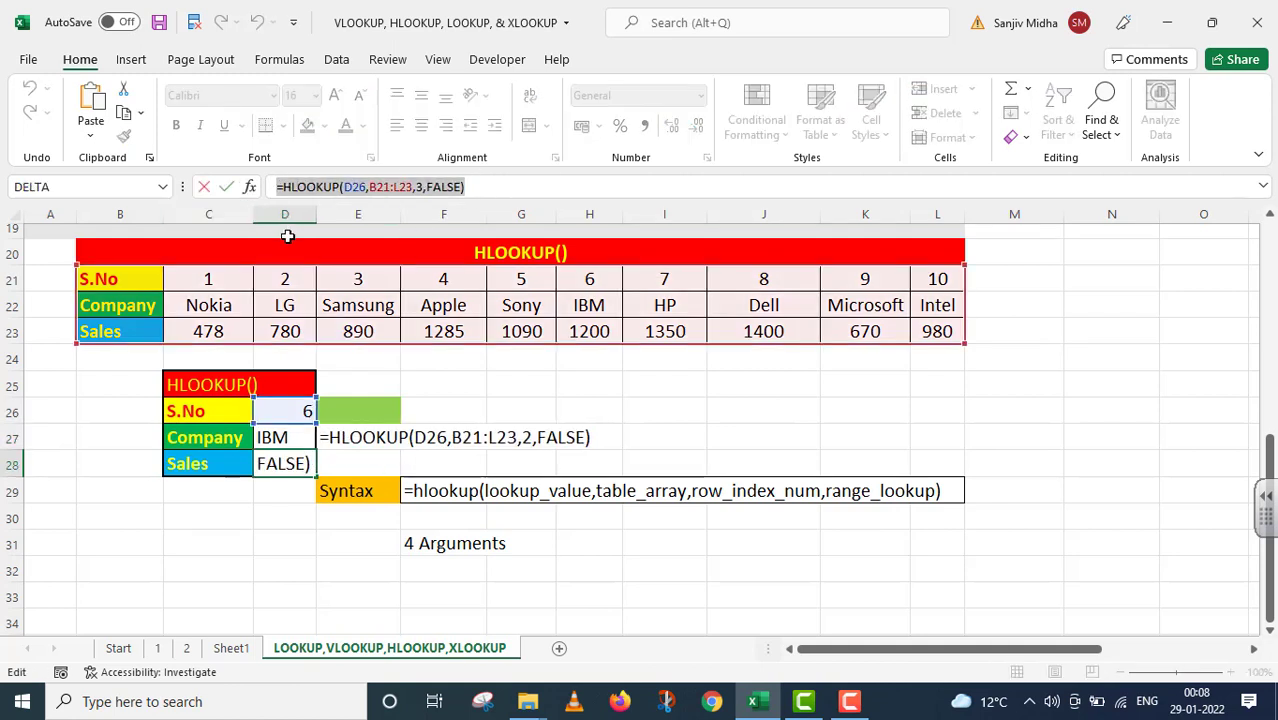
key(ctrl+c)
key(Escape)
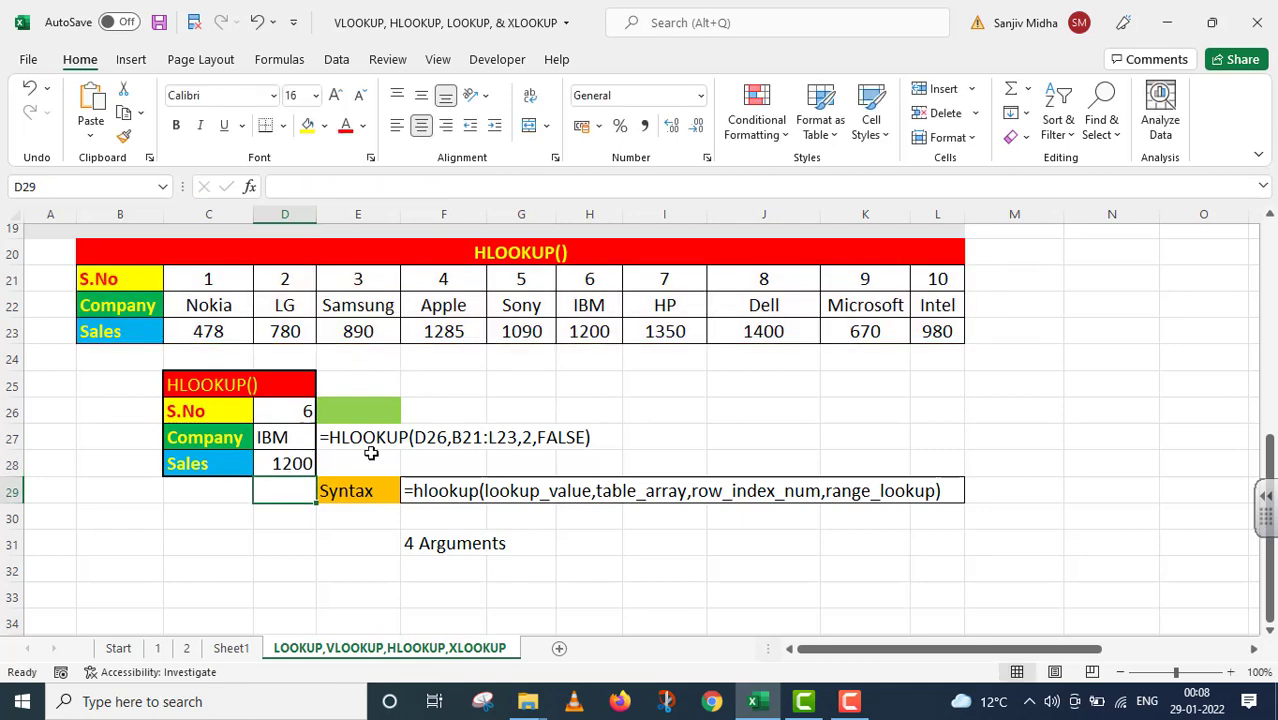
double_click(350, 462)
key(ctrl+v)
key(Home)
text(')
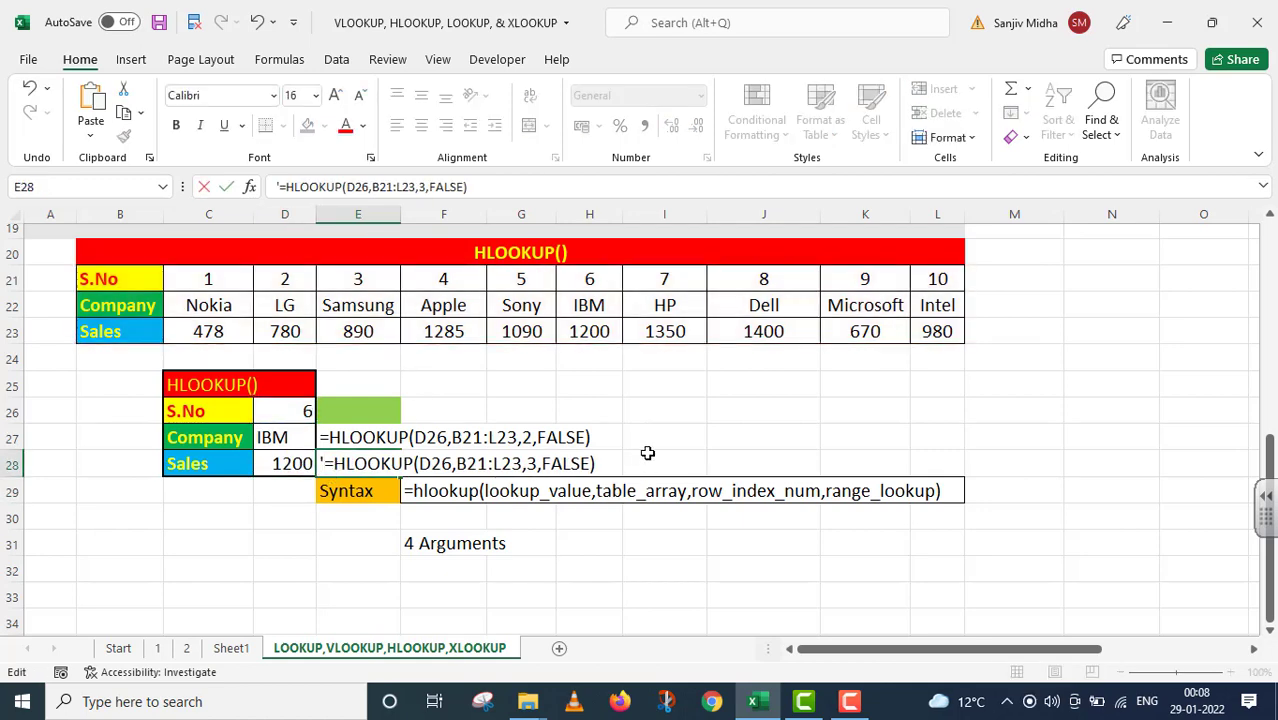
scroll(648, 453, up, 1)
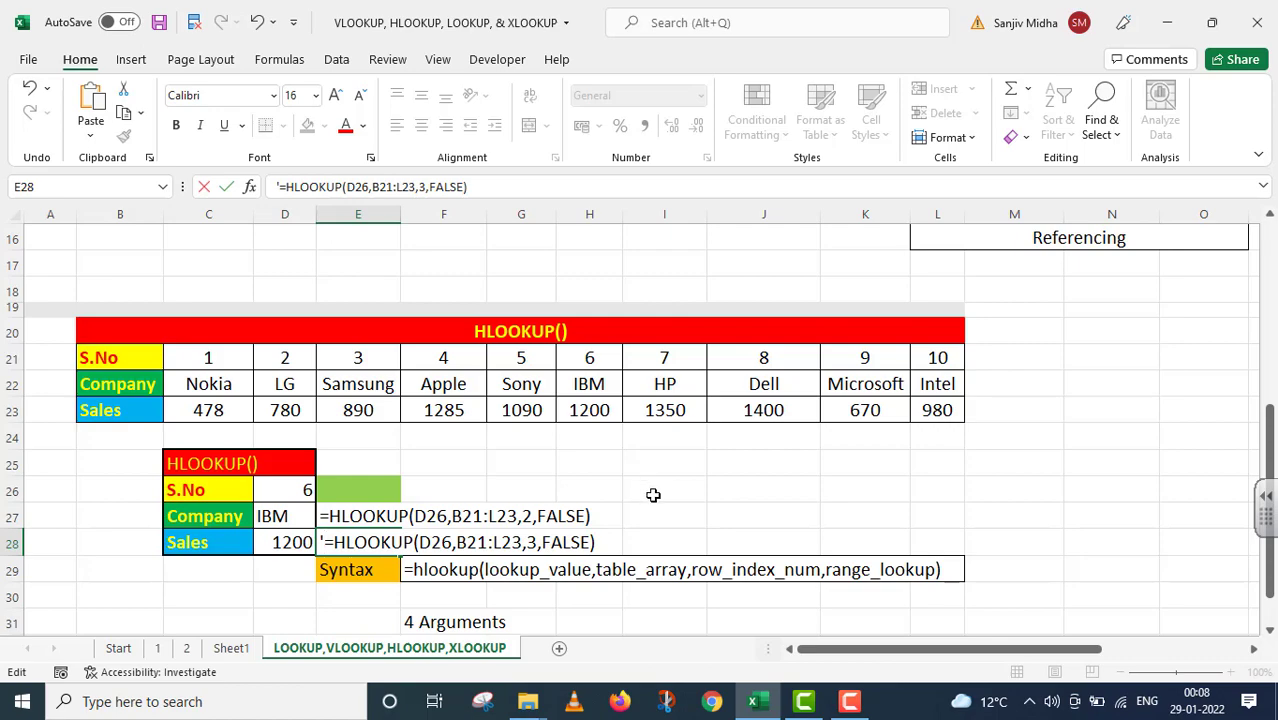
scroll(653, 495, up, 5)
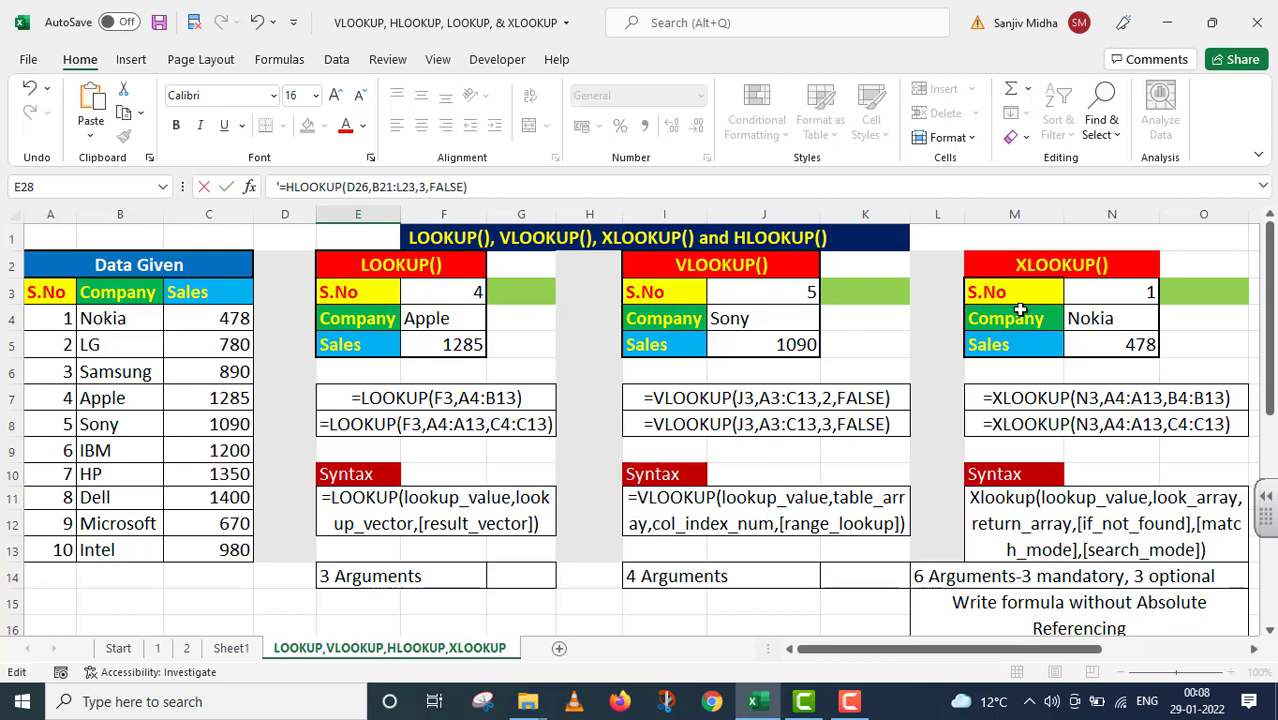
scroll(1018, 310, down, 4)
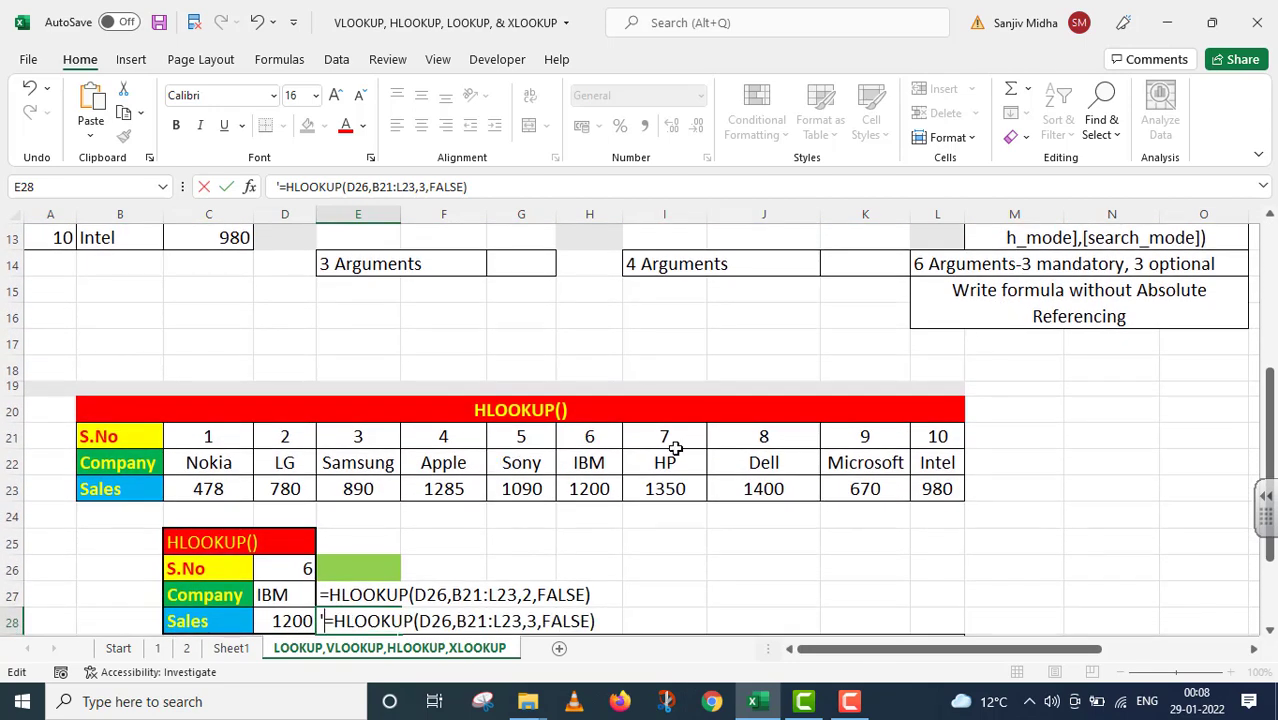
scroll(675, 448, up, 4)
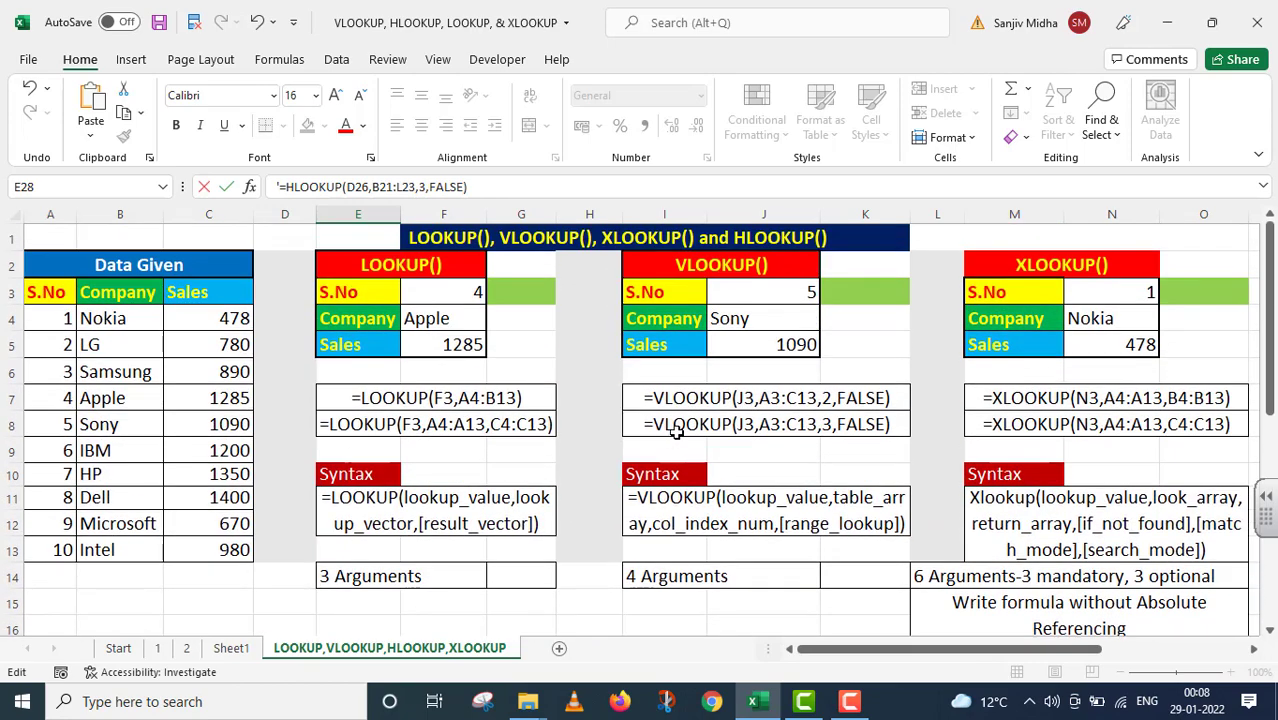